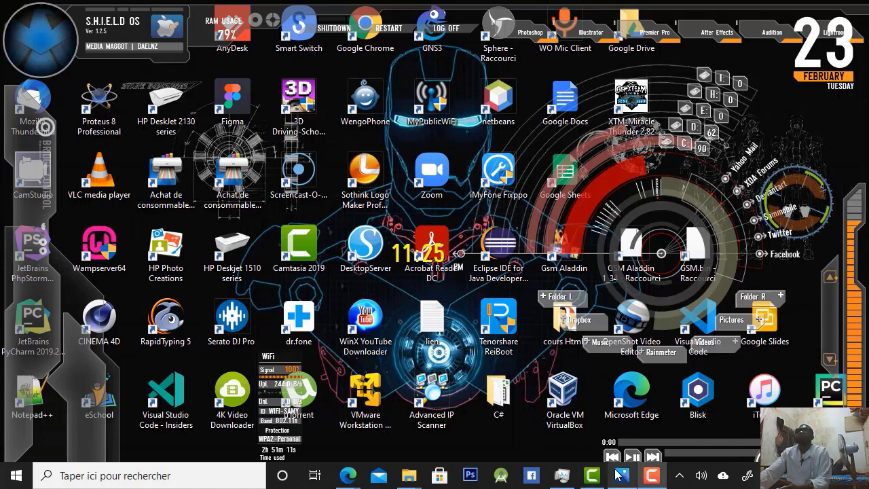
Switch to Microsoft Edge and examine the Gmail signature examples in the Google image results
{"action": "mouse_move", "coordinate": [621, 477]}
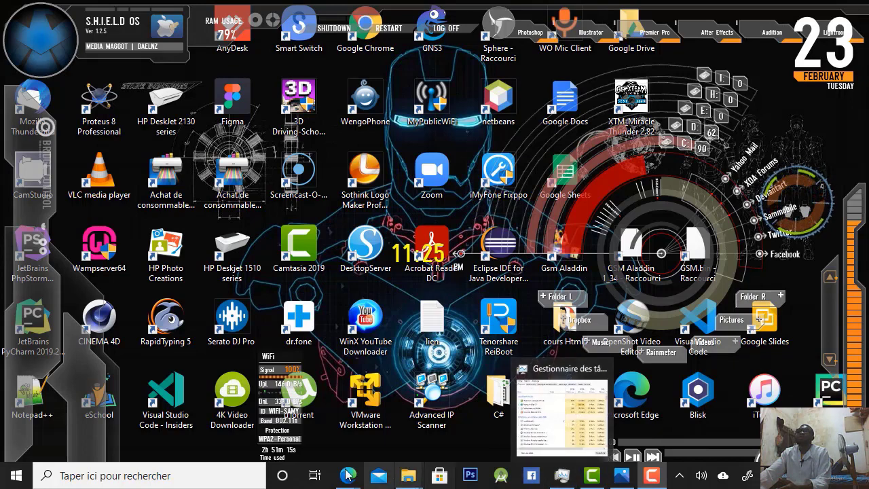
{"action": "mouse_move", "coordinate": [347, 475]}
{"action": "left_click", "coordinate": [385, 423]}
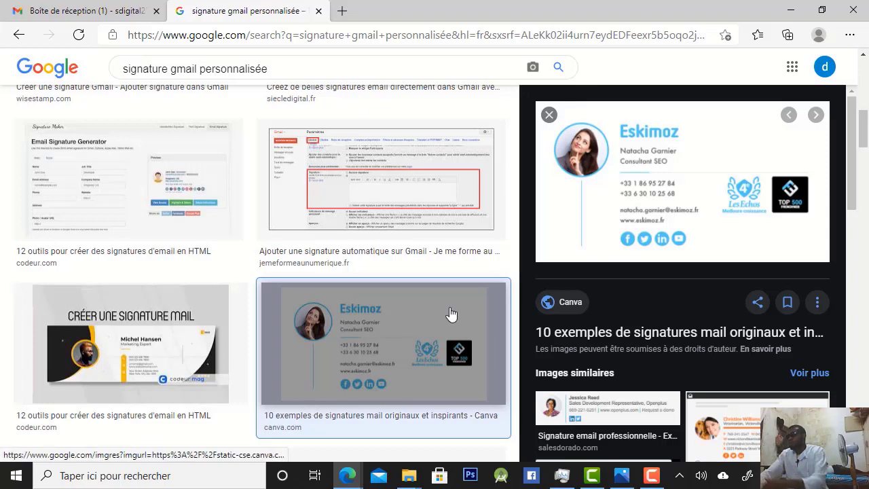
{"action": "left_click", "coordinate": [650, 478]}
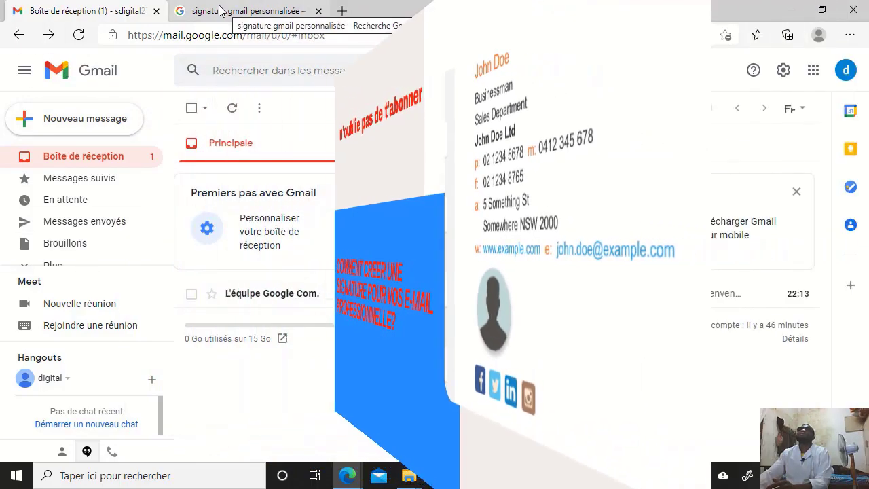
Load the Google home page in the browser tab holding the signature image search
{"action": "left_click", "coordinate": [228, 10]}
{"action": "left_click", "coordinate": [287, 35]}
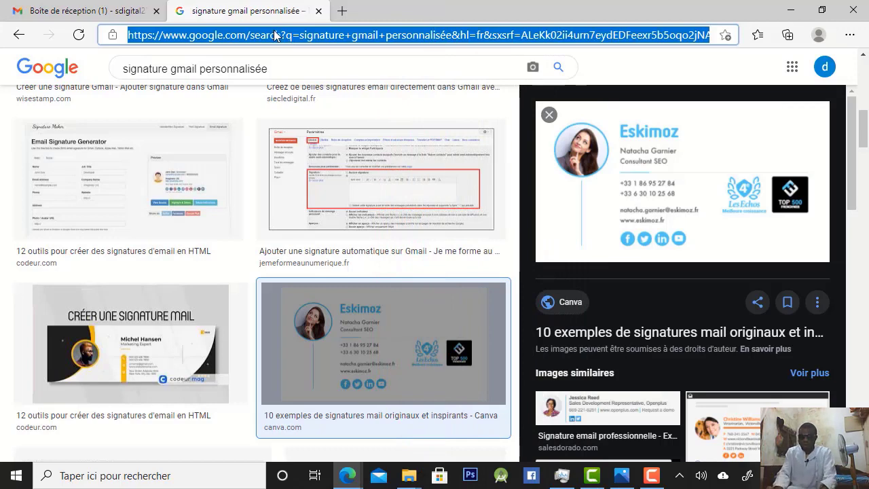
{"action": "type", "text": "goog"}
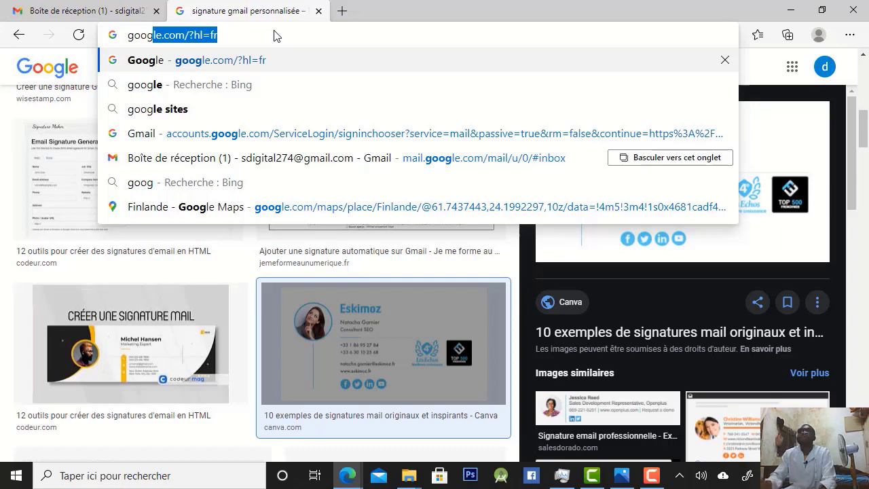
{"action": "key", "text": "Return"}
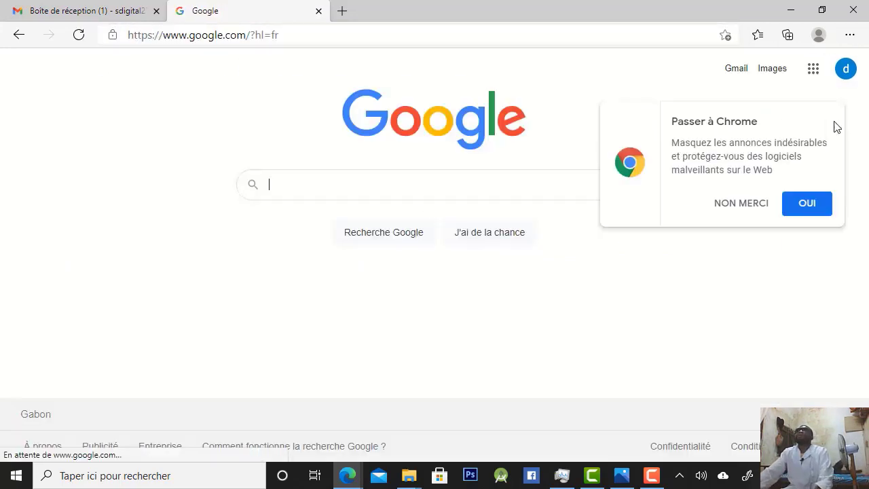
Open Google Drive from the Google apps and create a blank Google Docs document in My Drive
{"action": "left_click", "coordinate": [812, 71]}
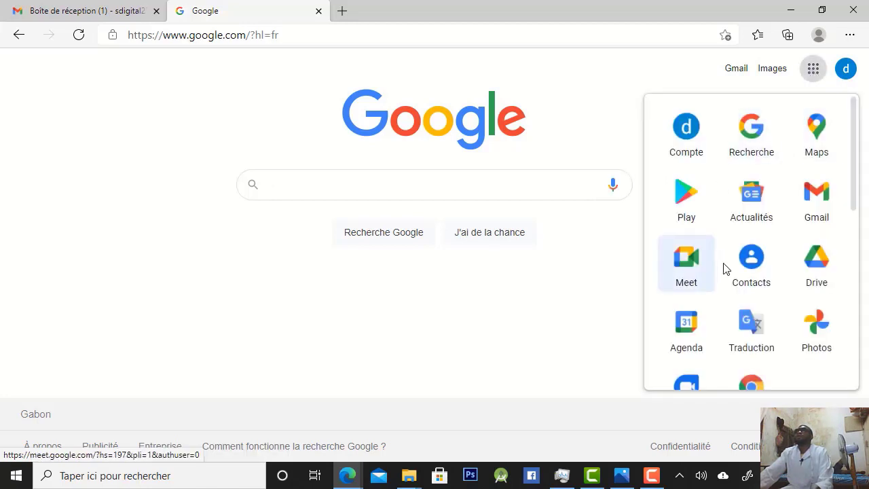
{"action": "left_click", "coordinate": [819, 274]}
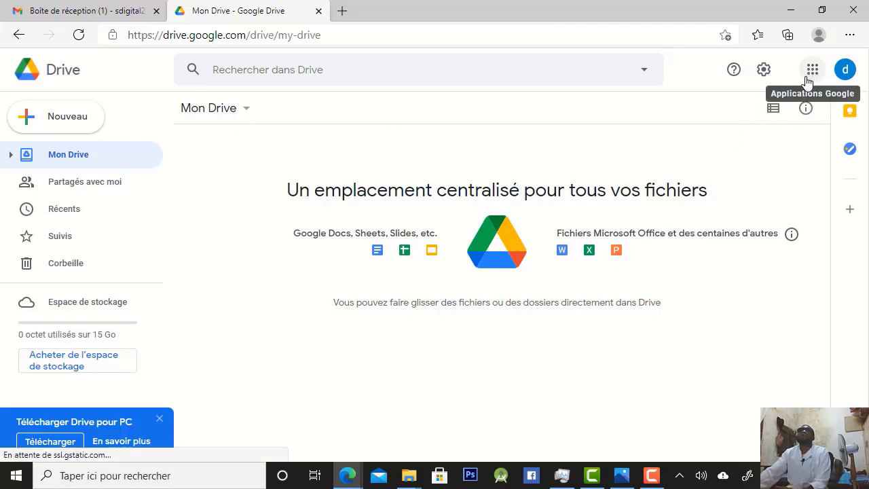
{"action": "right_click", "coordinate": [450, 339]}
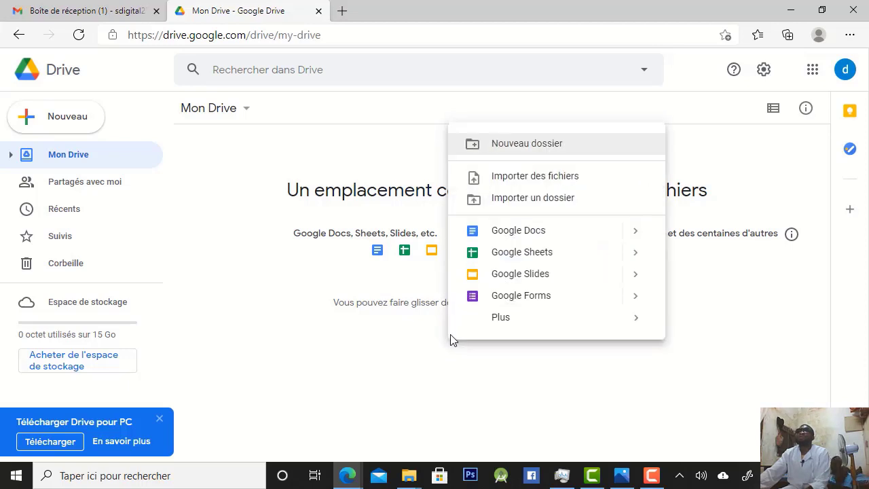
{"action": "left_click", "coordinate": [540, 233]}
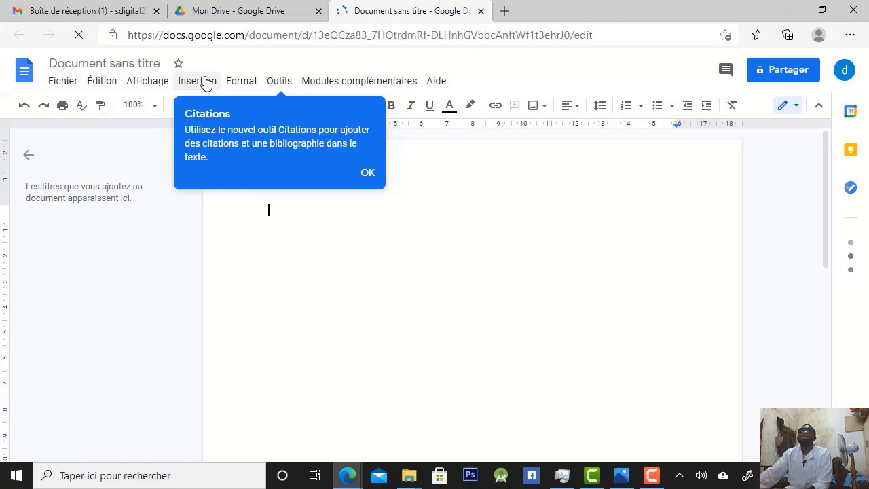
Insert a table of 2 columns by 4 rows into the blank document
{"action": "left_click", "coordinate": [205, 82]}
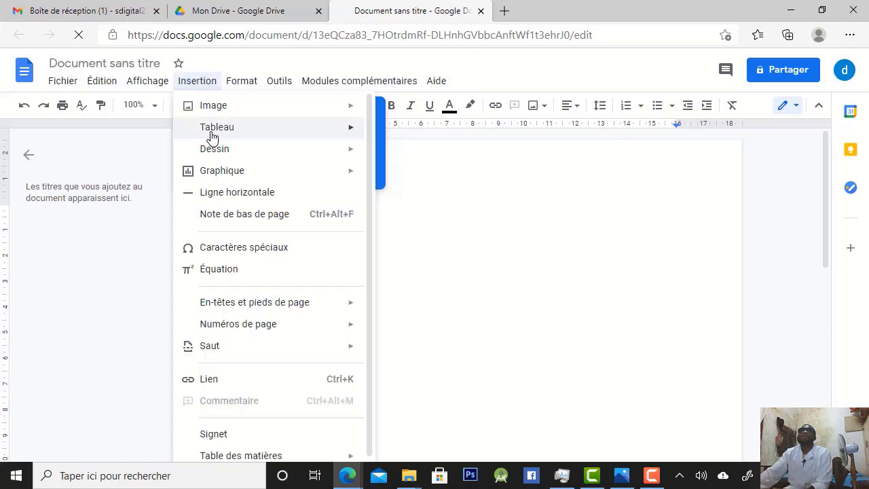
{"action": "mouse_move", "coordinate": [226, 135]}
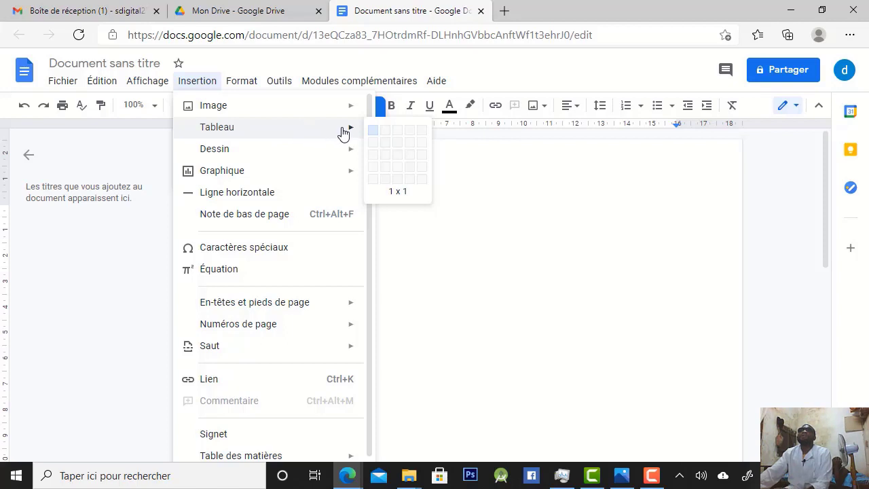
{"action": "left_click", "coordinate": [385, 173]}
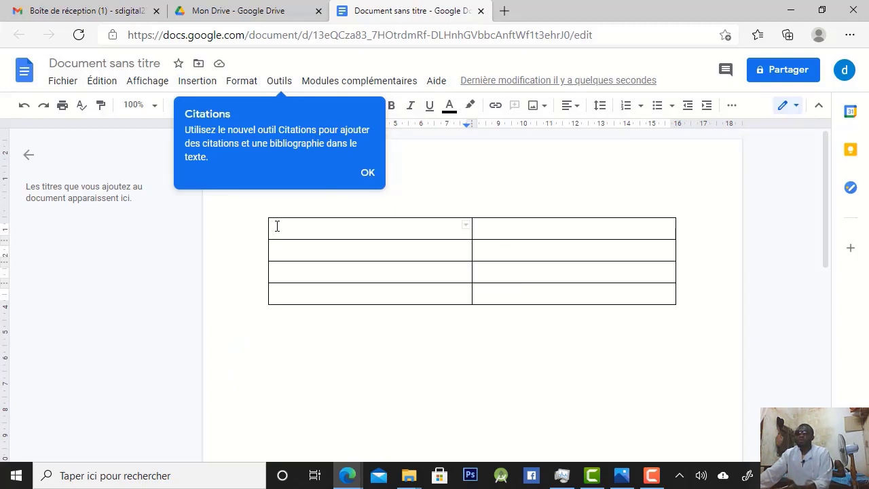
Merge the four cells of the table's first column into one and dismiss the Citations tip
{"action": "left_click_drag", "start_coordinate": [277, 226], "coordinate": [293, 292]}
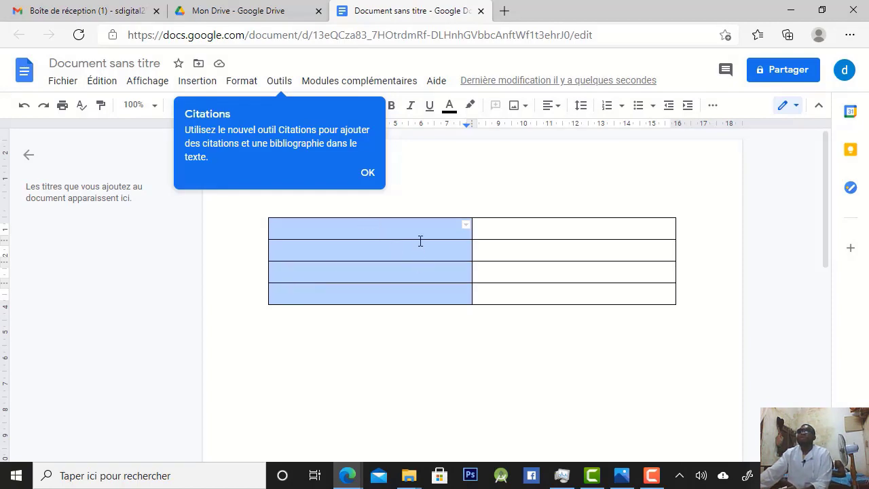
{"action": "right_click", "coordinate": [399, 253]}
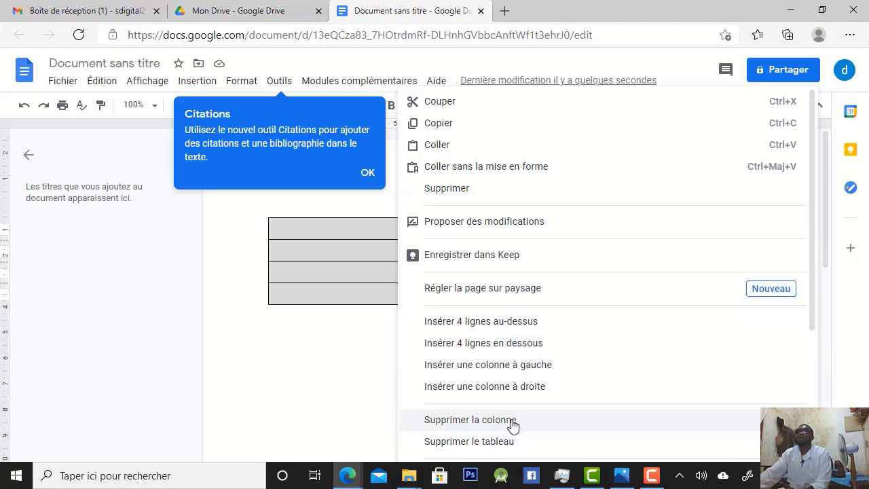
{"action": "scroll", "coordinate": [634, 403], "scroll_direction": "down", "scroll_amount": 3}
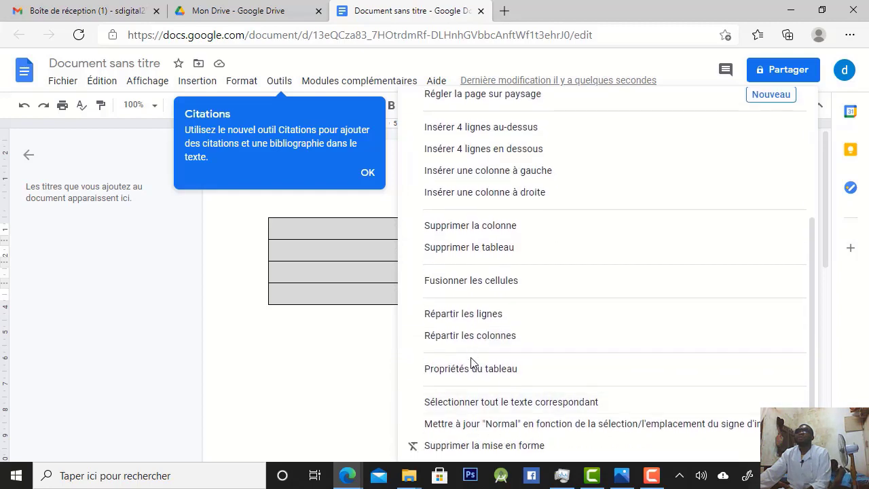
{"action": "left_click", "coordinate": [465, 286]}
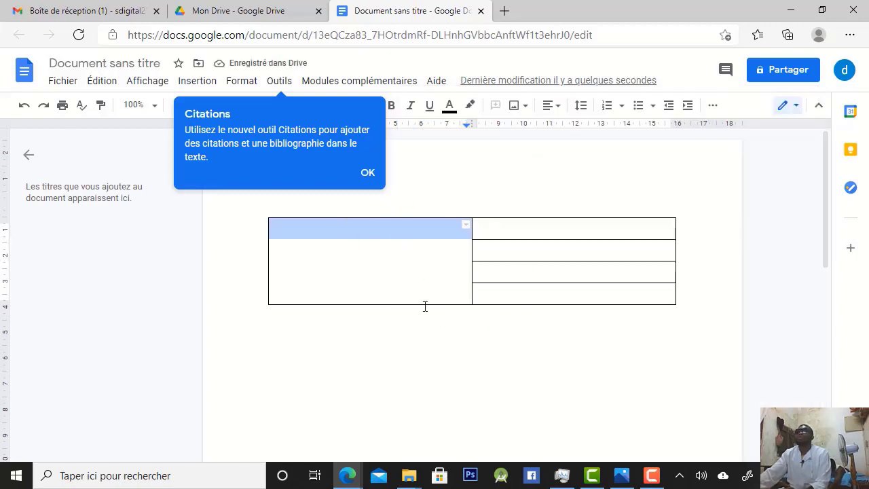
{"action": "left_click", "coordinate": [367, 175]}
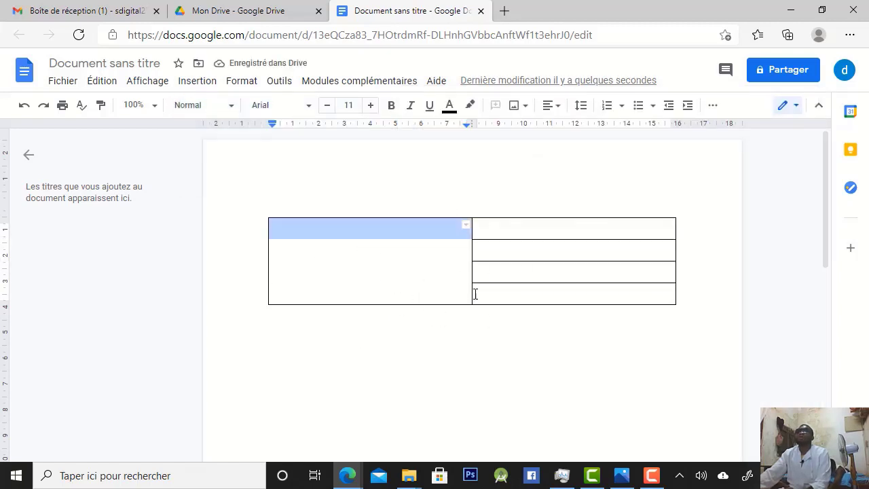
Enter the signatory's full name in the first row of the table's second column
{"action": "left_click", "coordinate": [514, 231]}
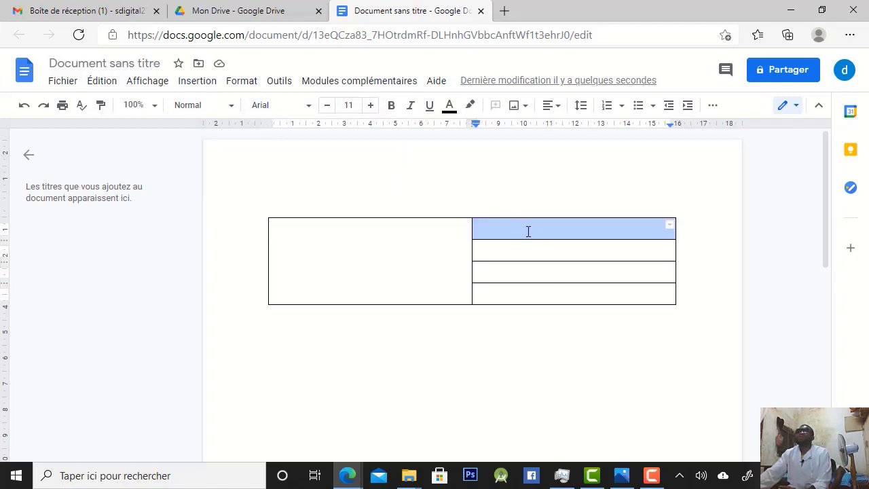
{"action": "left_click", "coordinate": [527, 231]}
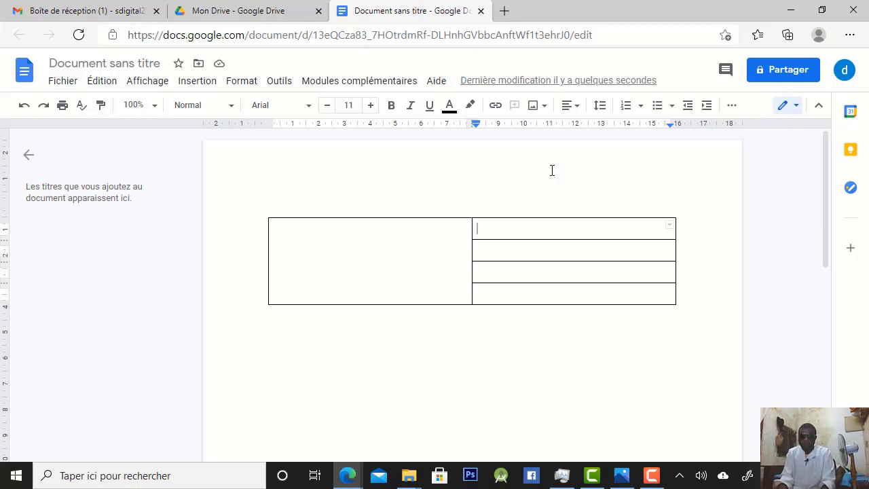
{"action": "type", "text": "wz"}
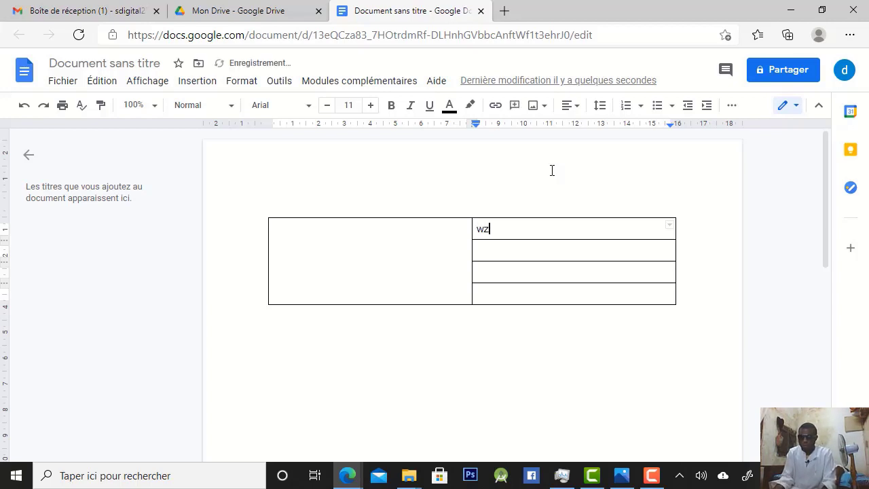
{"action": "key", "text": "BackSpace"}
{"action": "type", "text": "wa"}
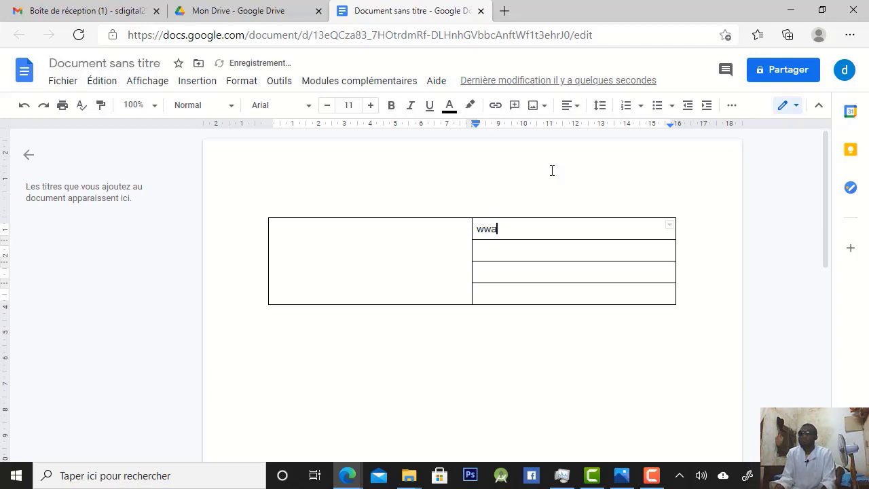
{"action": "key", "text": "BackSpace"}
{"action": "key", "text": "BackSpace"}
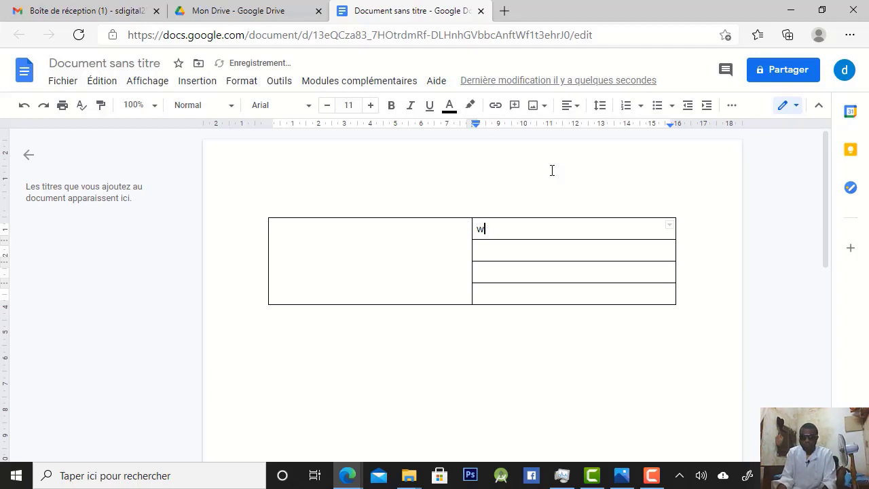
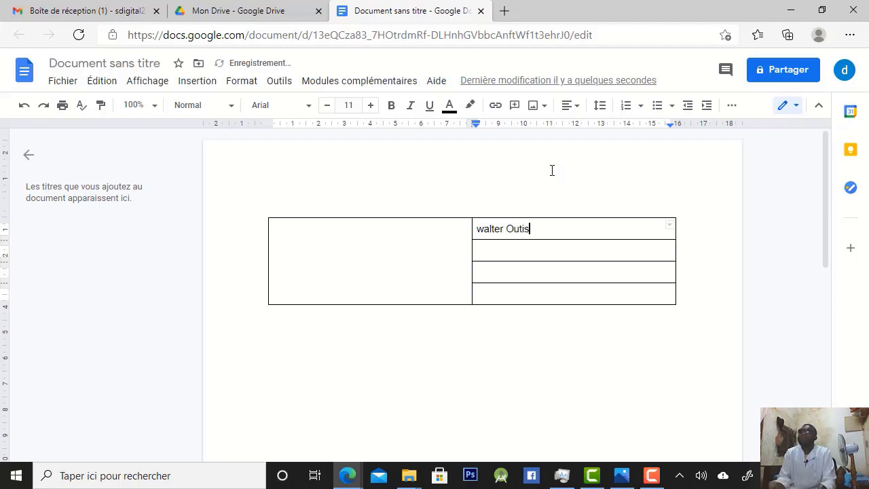
Enter the job title "CEO de Digital technology" in the second row of the table's second column
{"action": "double_click", "coordinate": [508, 246]}
{"action": "left_click", "coordinate": [509, 248]}
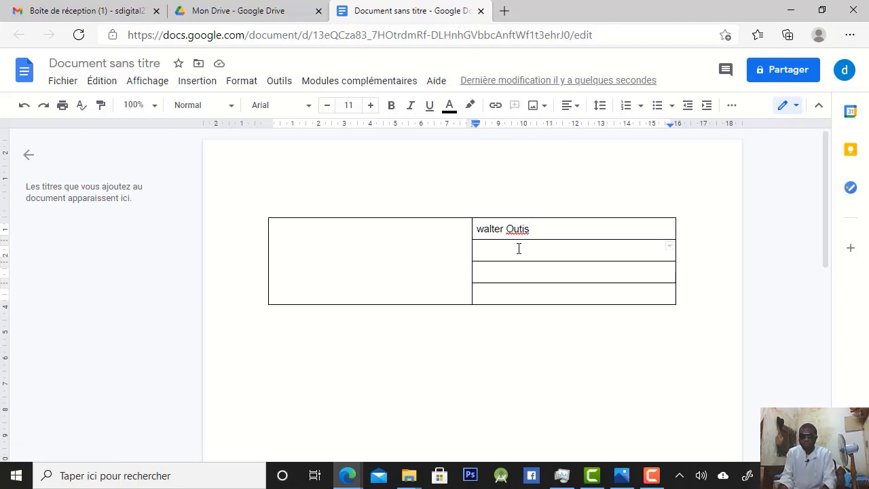
{"action": "type", "text": "C"}
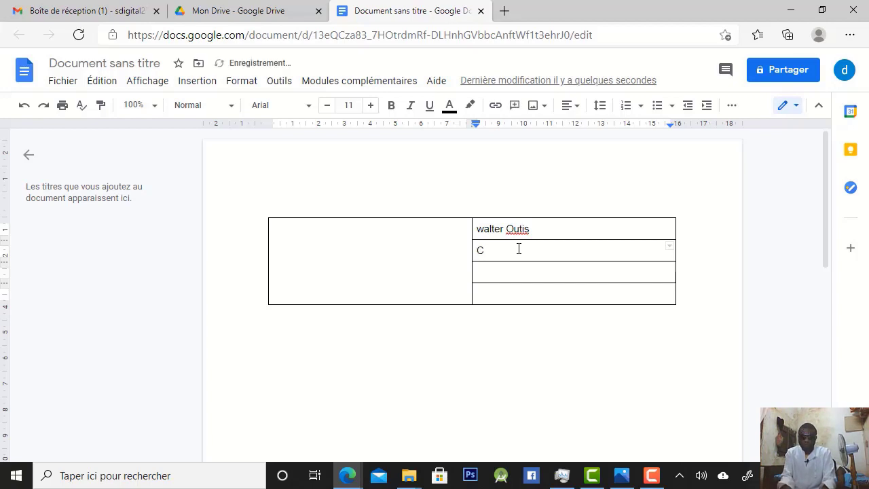
{"action": "type", "text": "EO"}
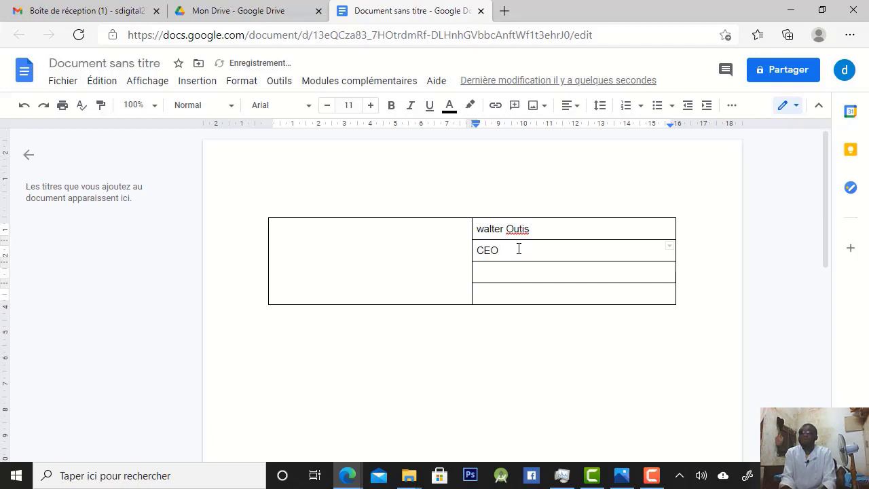
{"action": "type", "text": " de D"}
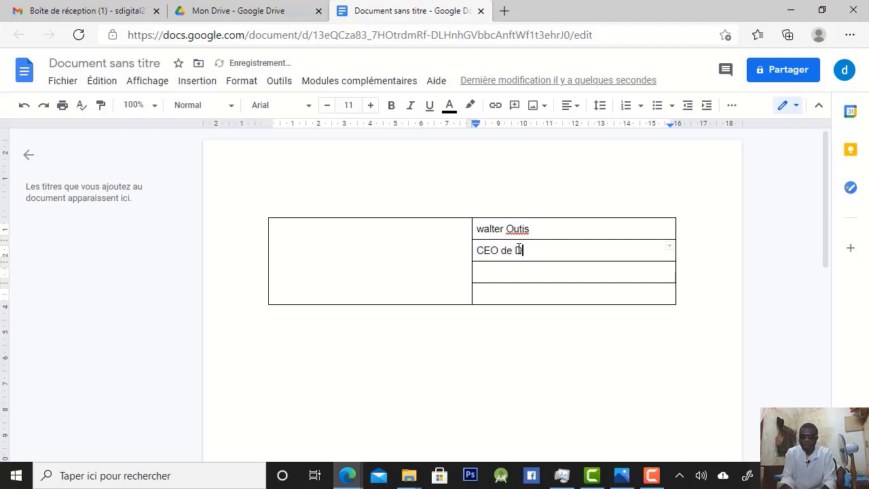
{"action": "type", "text": "i"}
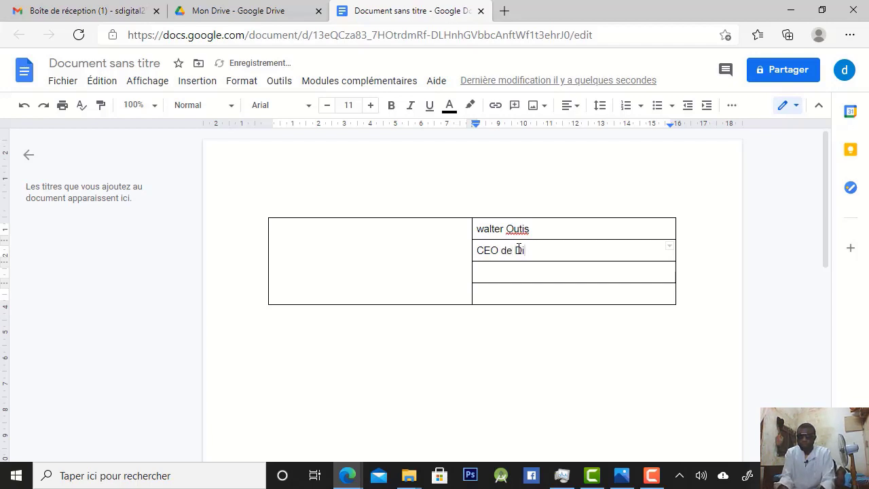
{"action": "type", "text": "gital"}
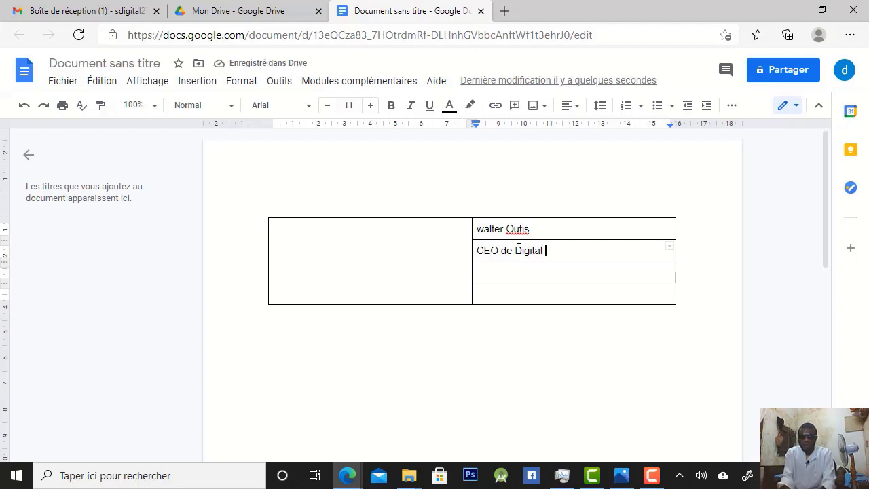
{"action": "type", "text": " tech"}
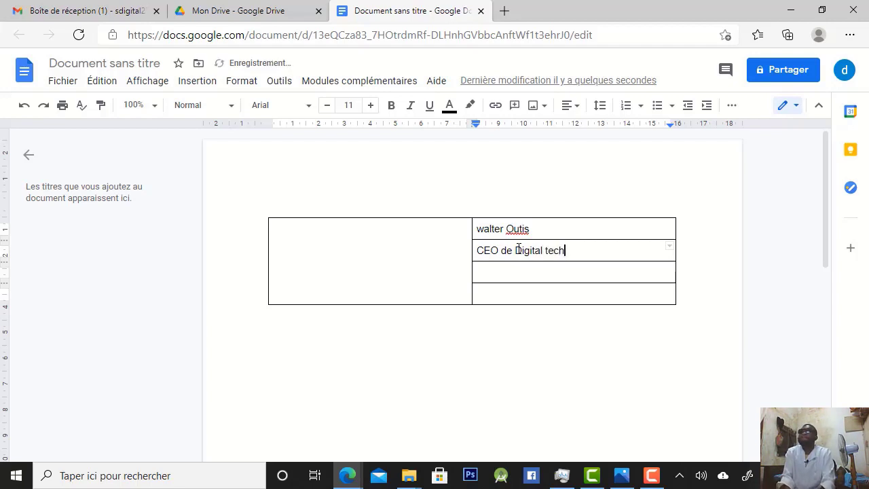
{"action": "type", "text": "nolo"}
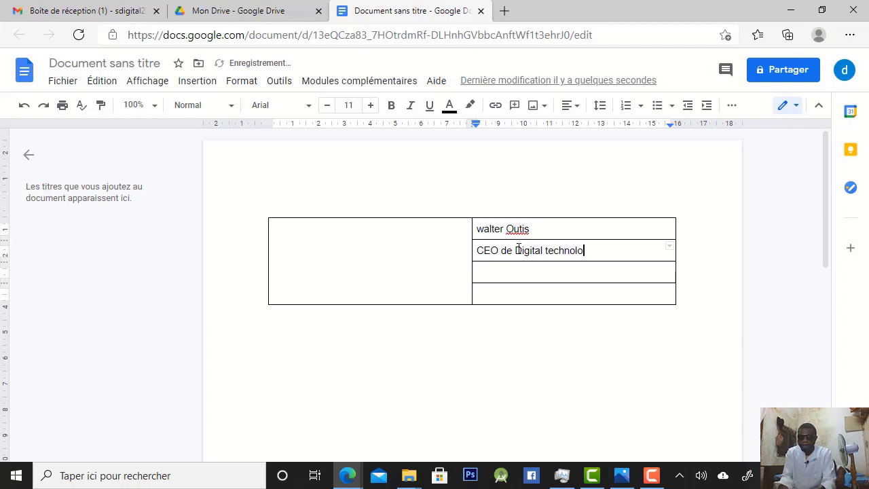
{"action": "type", "text": "gy"}
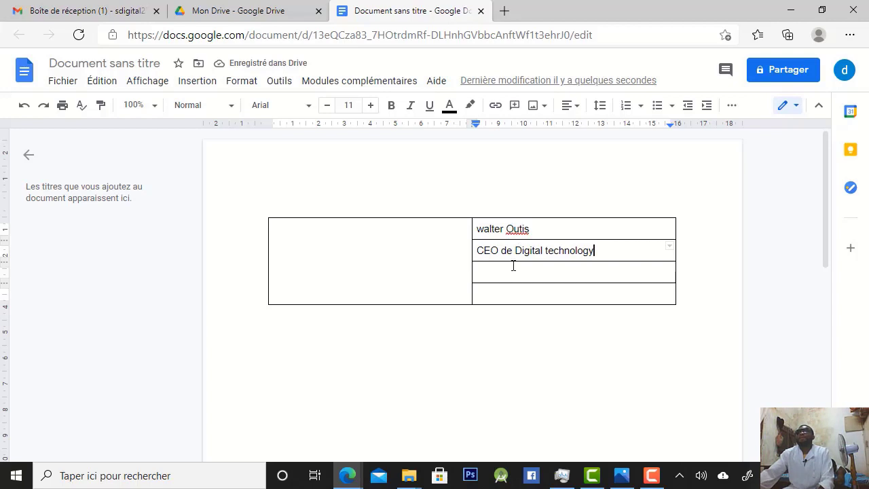
Enter the signatory's e-mail address in the third row of the table's second column
{"action": "double_click", "coordinate": [513, 266]}
{"action": "left_click", "coordinate": [514, 267]}
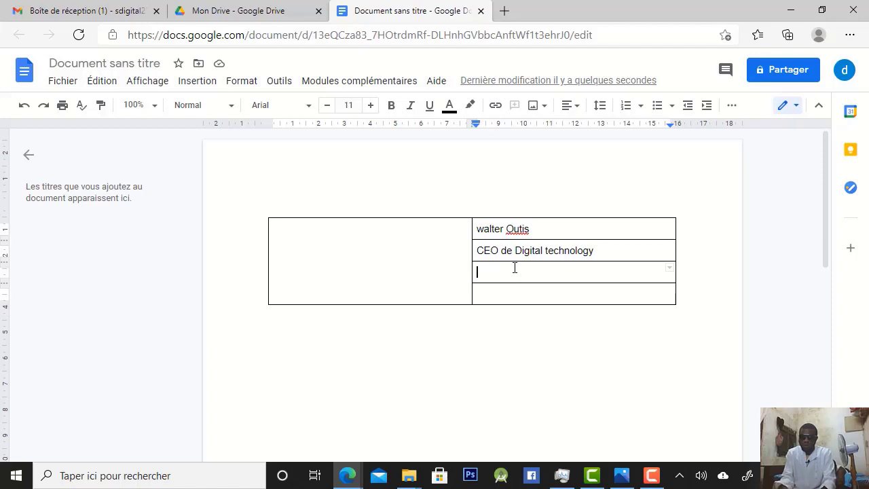
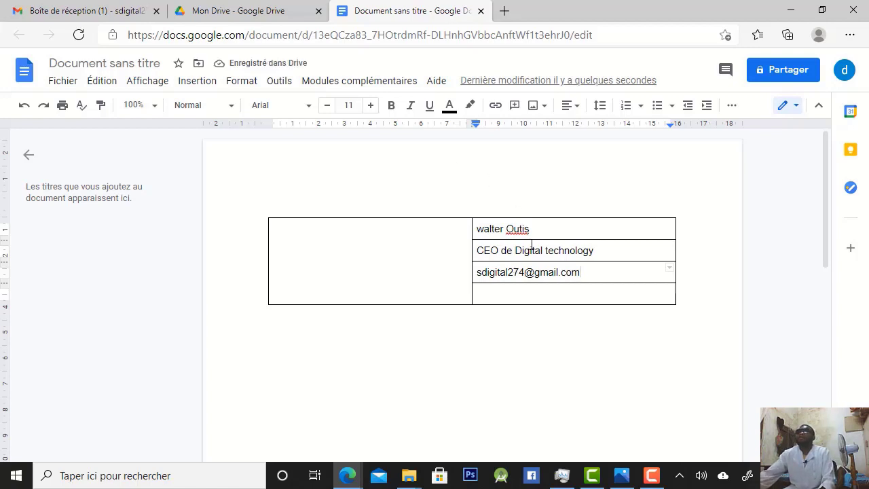
Turn the e-mail address in the third row into a hyperlink
{"action": "left_click_drag", "start_coordinate": [586, 271], "coordinate": [470, 271]}
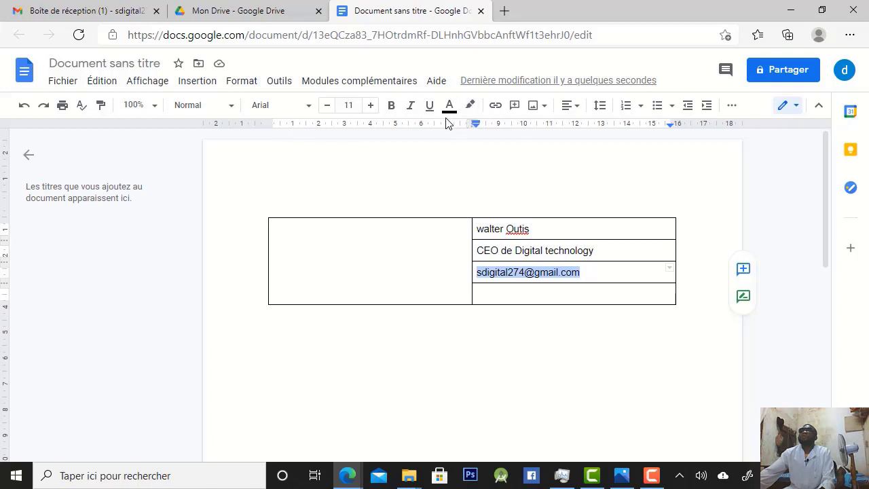
{"action": "right_click", "coordinate": [505, 268]}
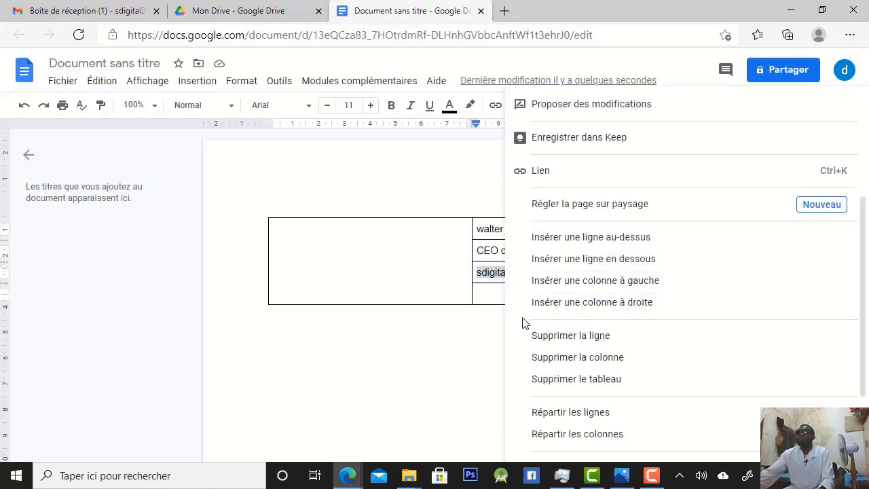
{"action": "left_click", "coordinate": [547, 171]}
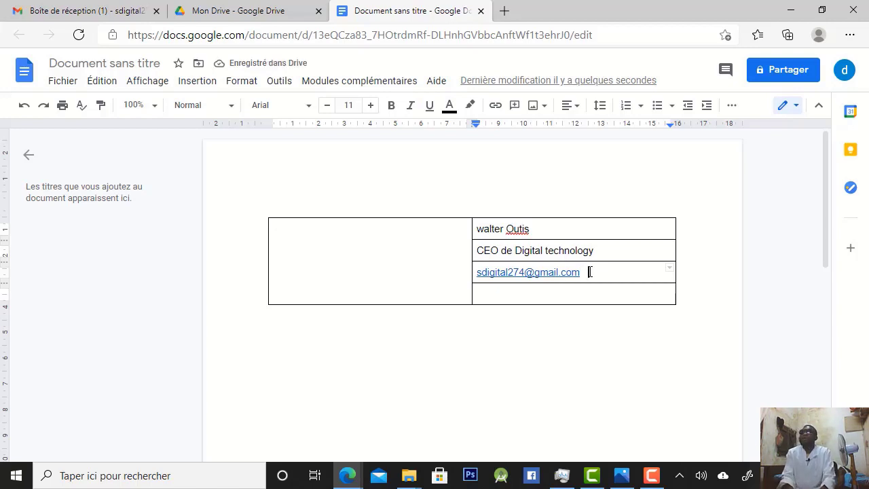
{"action": "type", "text": "www"}
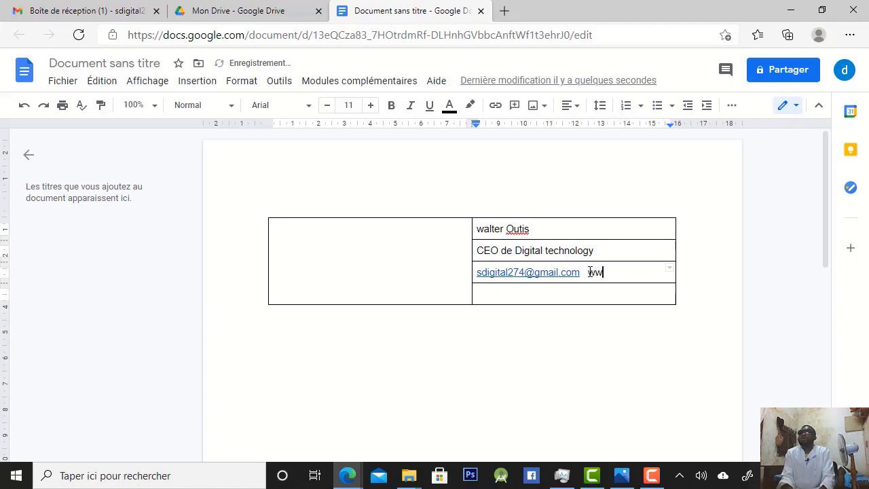
{"action": "type", "text": "."}
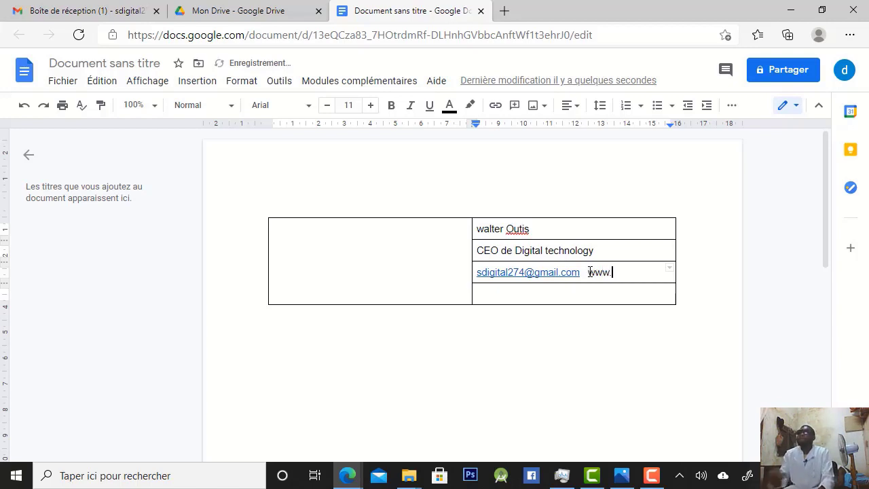
{"action": "type", "text": "grou"}
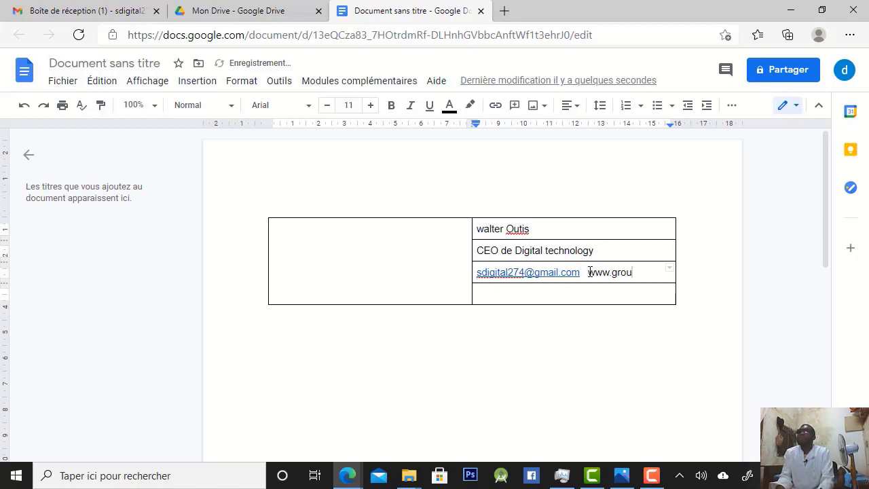
{"action": "type", "text": "pe"}
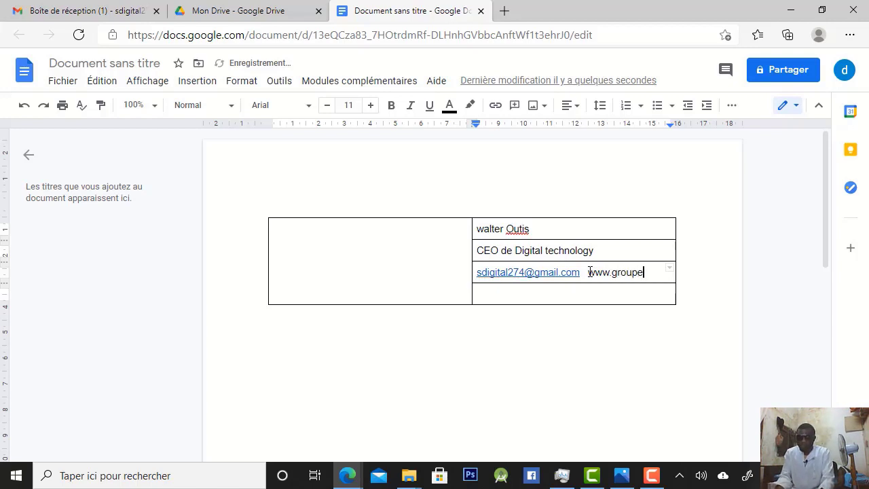
{"action": "type", "text": "picc"}
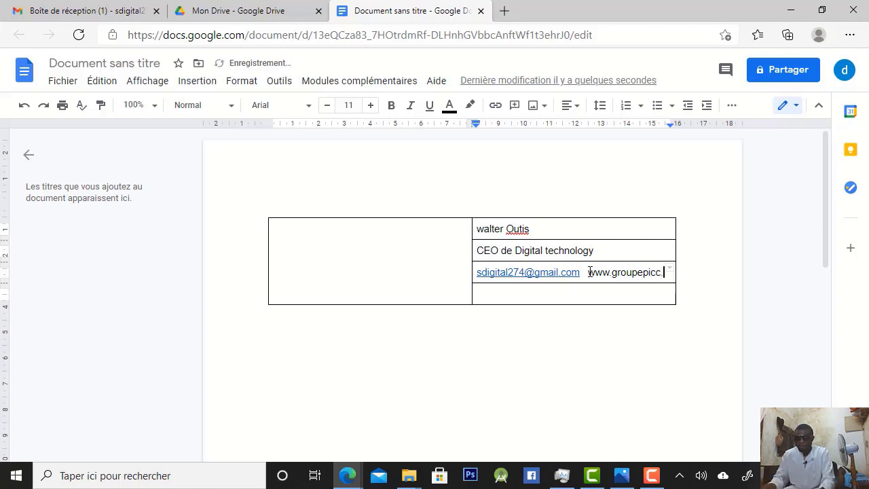
{"action": "type", "text": ".com"}
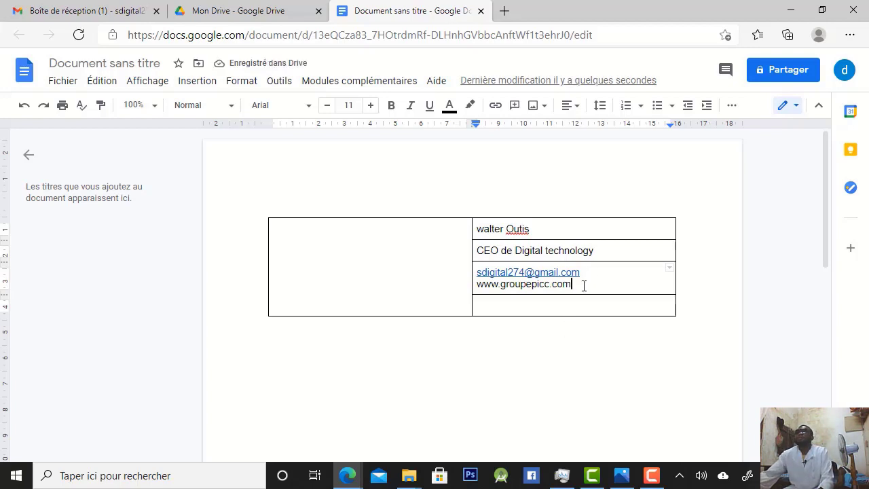
{"action": "left_click_drag", "start_coordinate": [575, 284], "coordinate": [471, 282]}
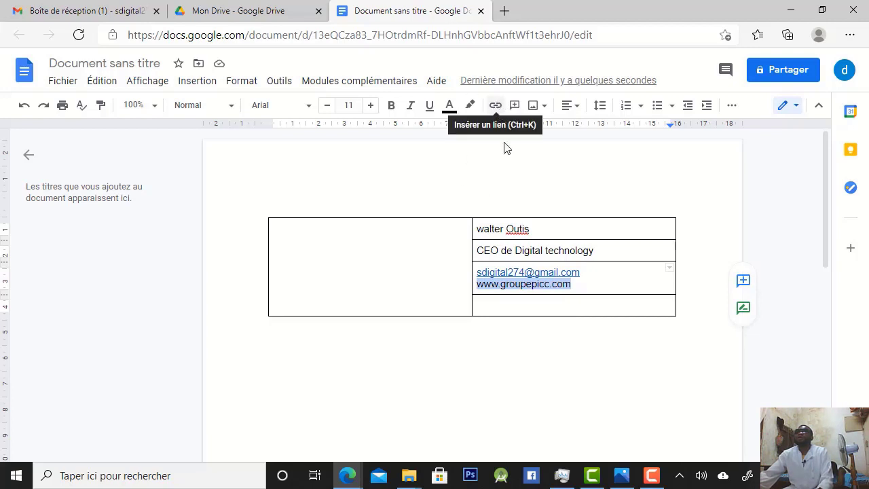
{"action": "right_click", "coordinate": [549, 286]}
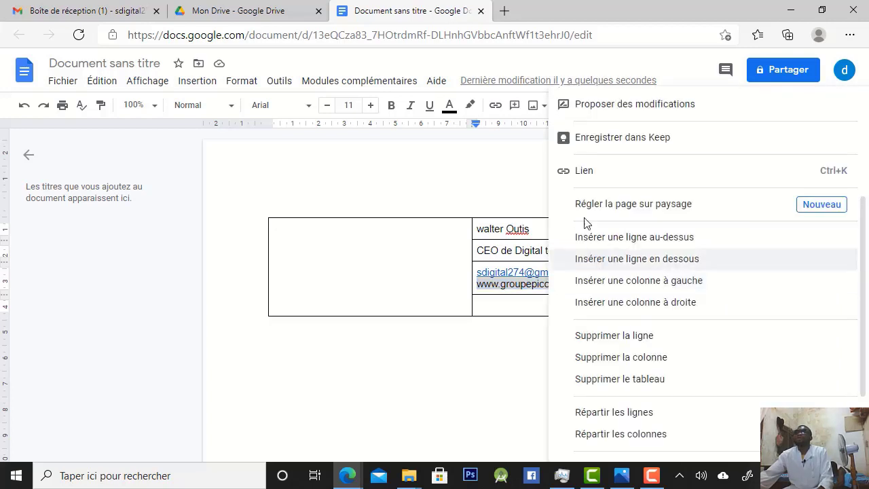
{"action": "left_click", "coordinate": [598, 175]}
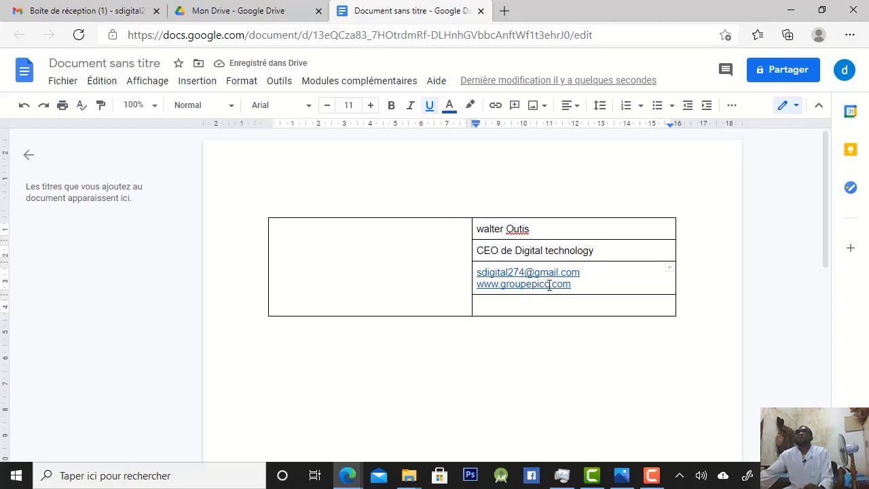
Enter the signatory's phone number with its country code in the fourth row of the second column
{"action": "left_click", "coordinate": [503, 307]}
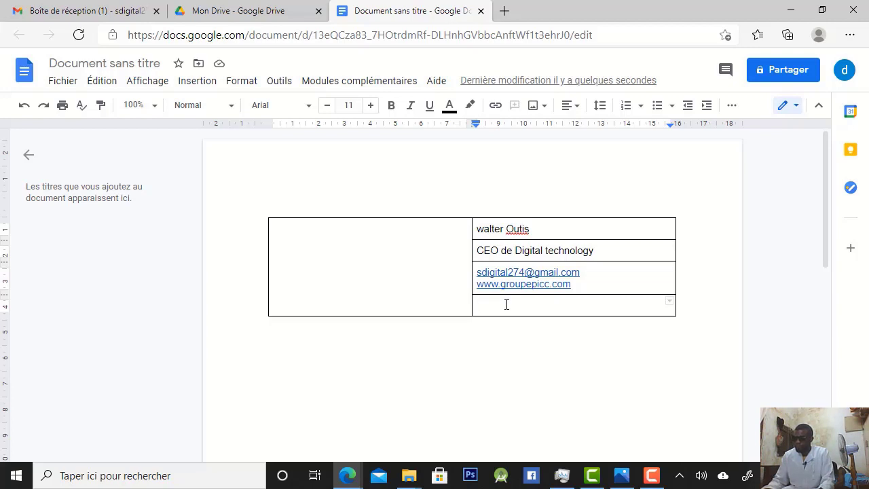
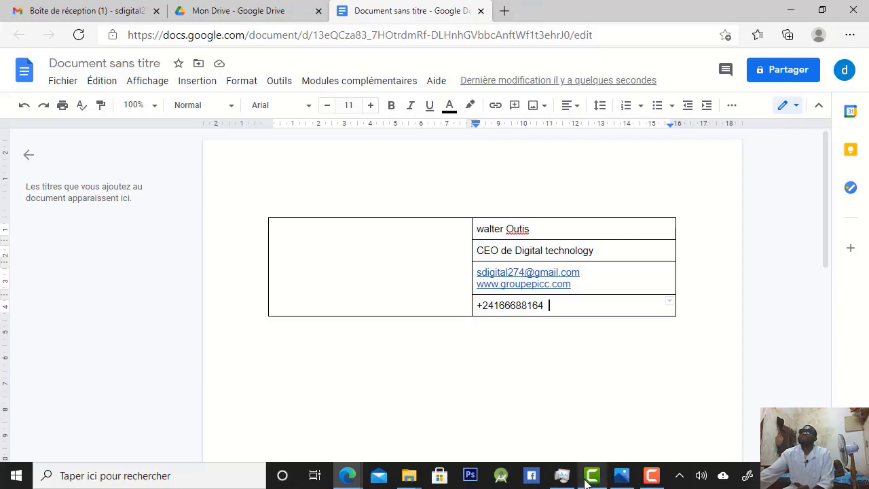
Search the web for "free icons" in a new browser tab and open the Flaticon website
{"action": "left_click", "coordinate": [504, 12]}
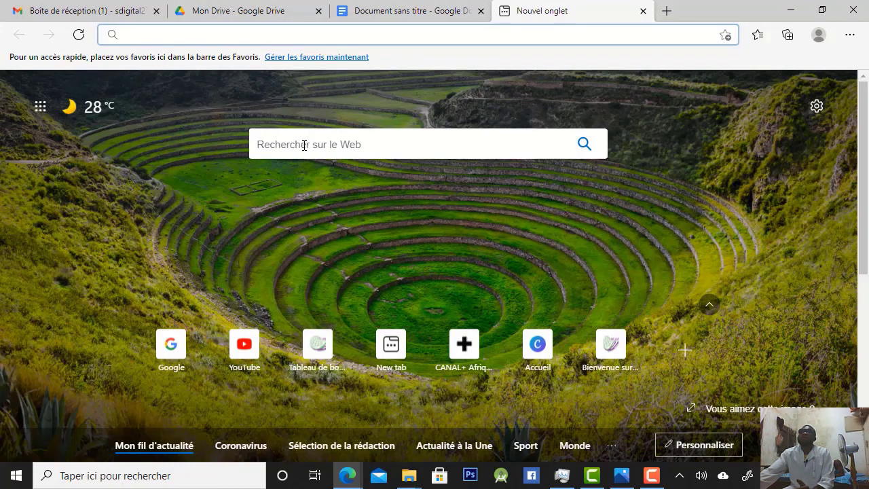
{"action": "left_click", "coordinate": [196, 35]}
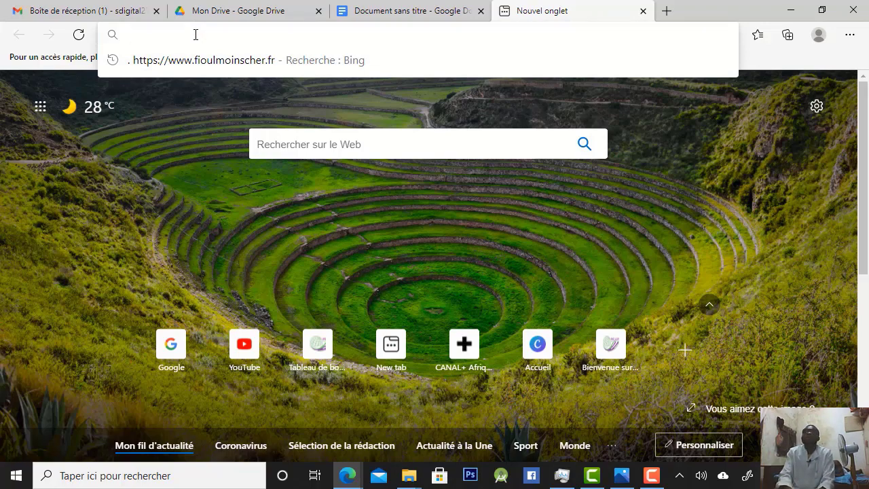
{"action": "type", "text": "free"}
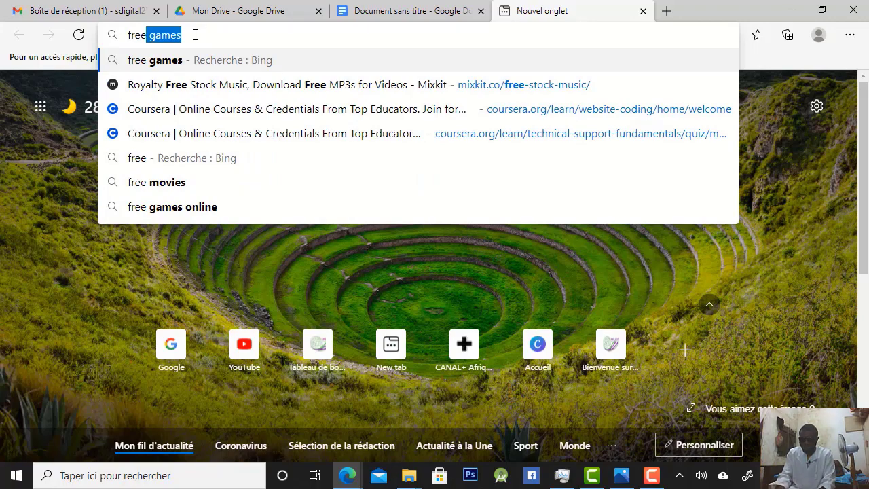
{"action": "type", "text": "ico"}
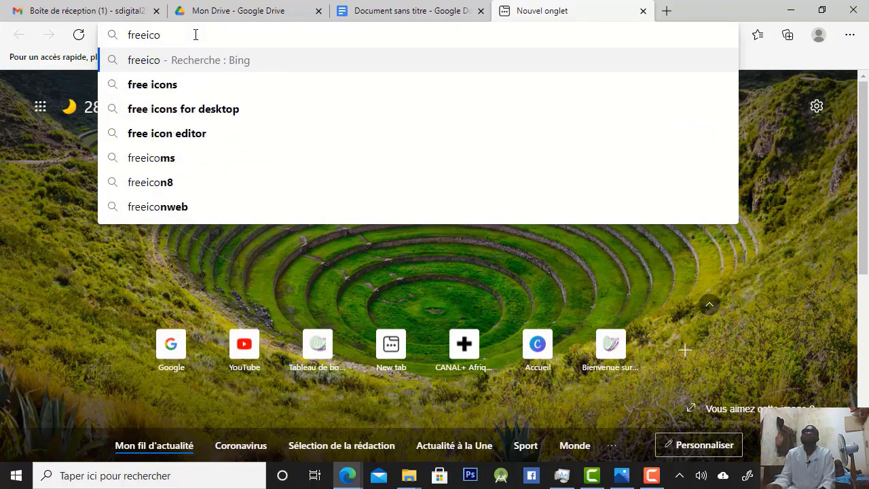
{"action": "left_click", "coordinate": [194, 89]}
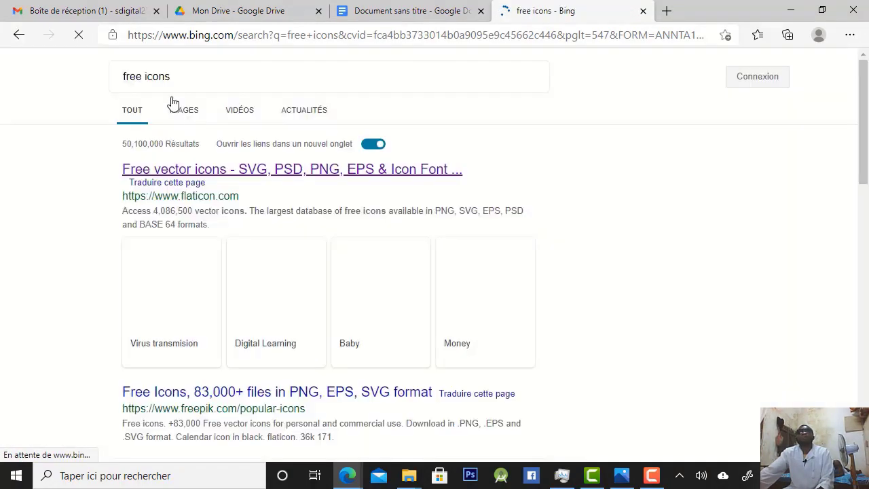
{"action": "left_click", "coordinate": [231, 173]}
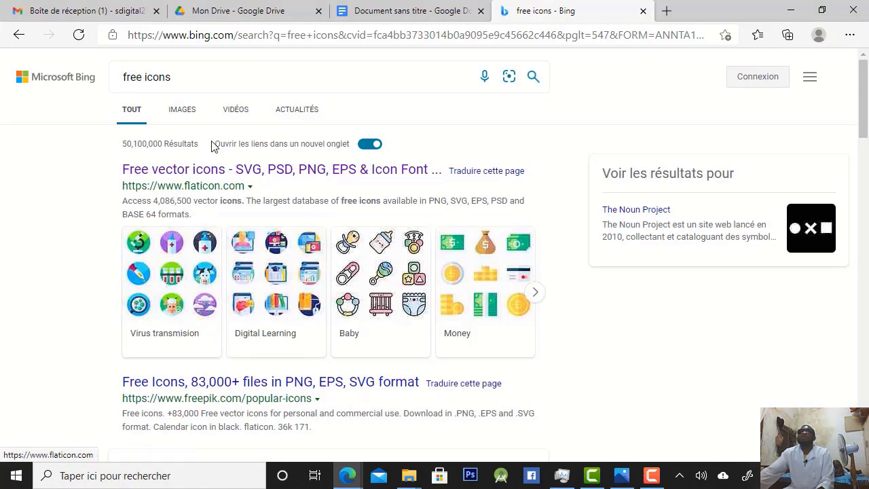
{"action": "left_click", "coordinate": [185, 175]}
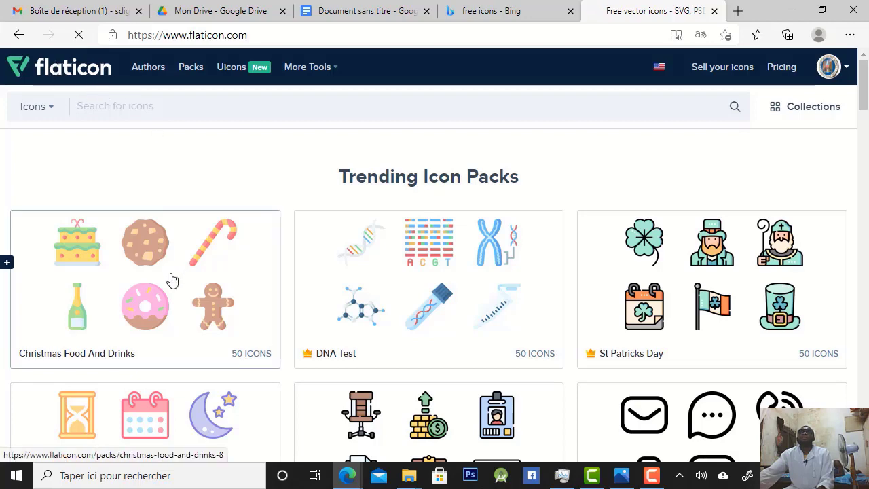
Search Flaticon for "facebook icon" and browse the resulting icons
{"action": "scroll", "coordinate": [142, 144], "scroll_direction": "down", "scroll_amount": 3}
{"action": "scroll", "coordinate": [136, 150], "scroll_direction": "down", "scroll_amount": 1}
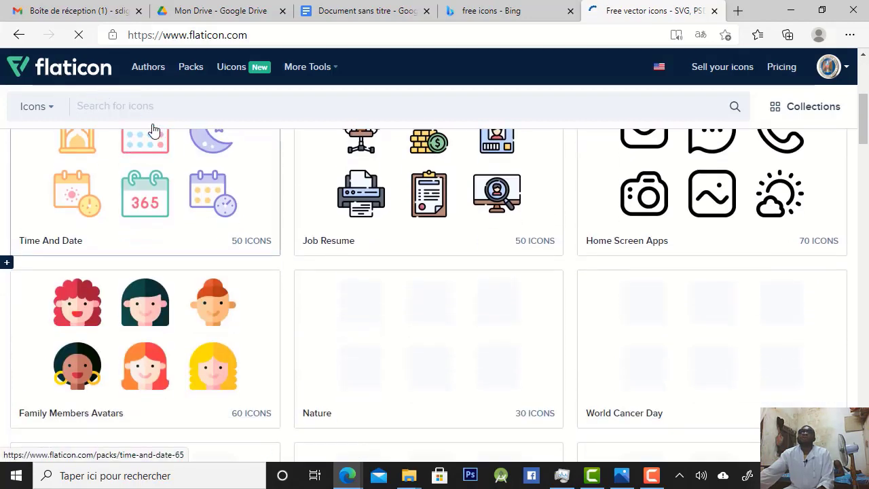
{"action": "left_click", "coordinate": [152, 104]}
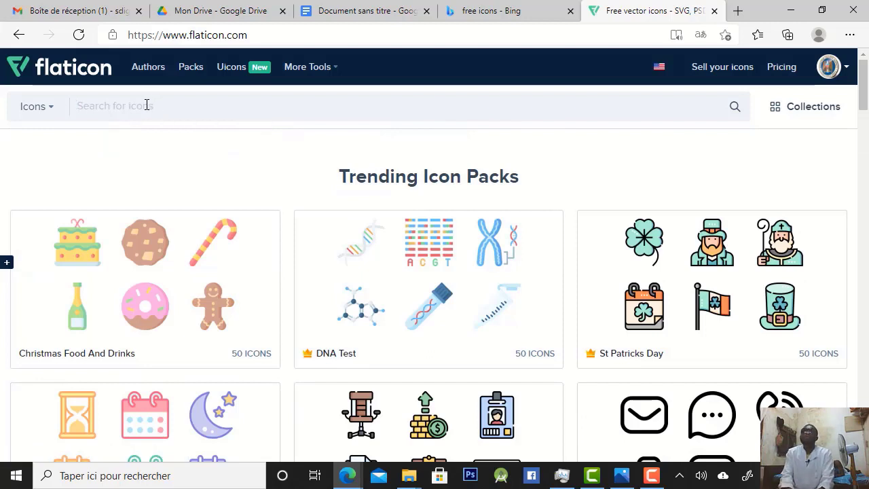
{"action": "type", "text": "fa"}
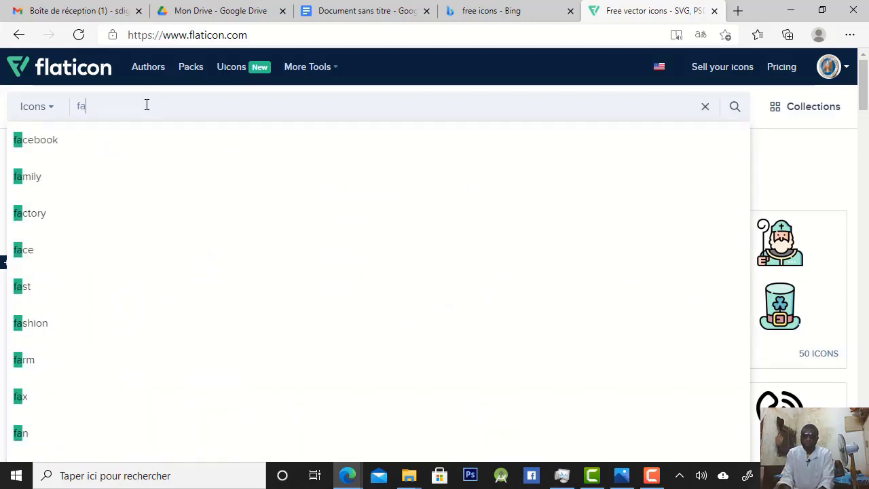
{"action": "type", "text": "cebook"}
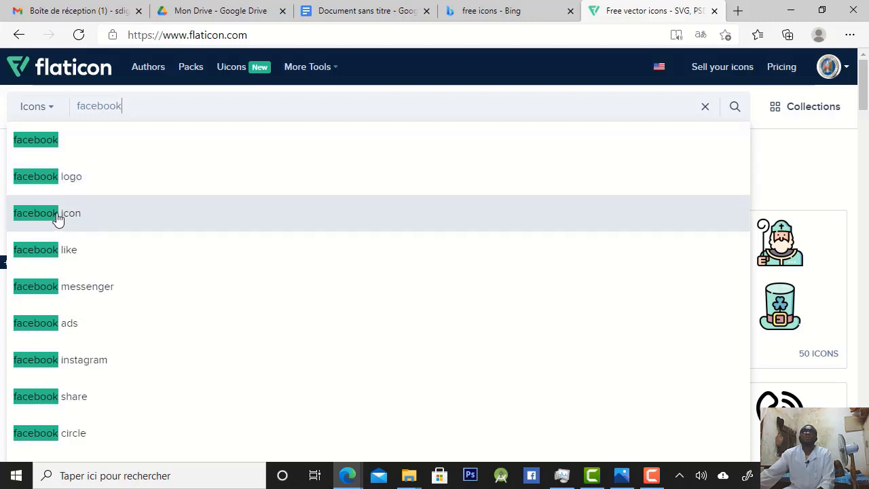
{"action": "left_click", "coordinate": [57, 216]}
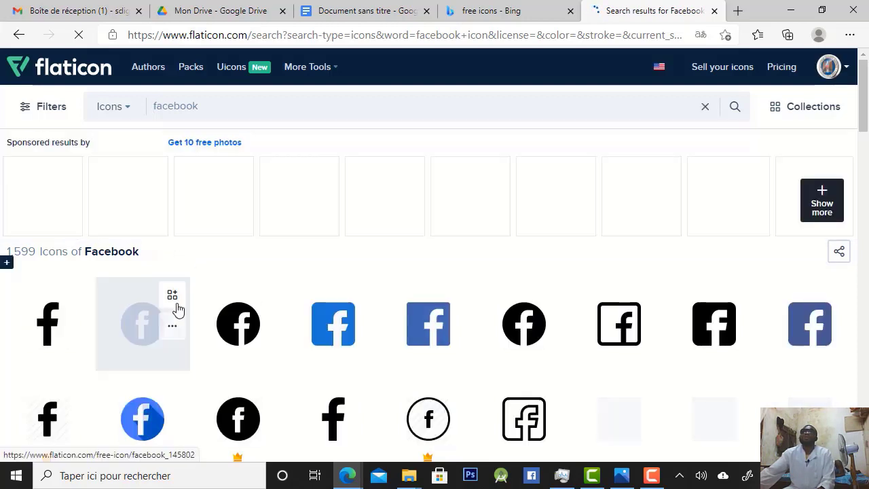
{"action": "scroll", "coordinate": [177, 304], "scroll_direction": "down", "scroll_amount": 3}
{"action": "scroll", "coordinate": [169, 229], "scroll_direction": "up", "scroll_amount": 3}
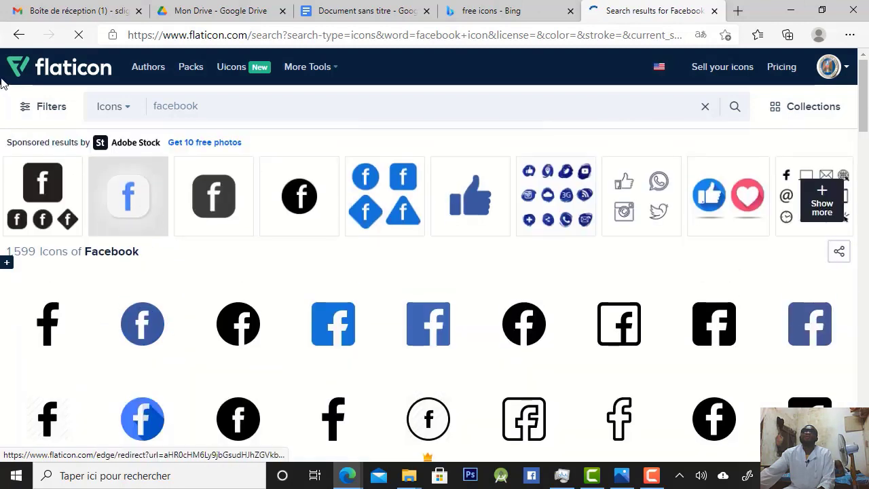
Try to restrict the Facebook results to free icons and open the details of the light-blue square Facebook icon
{"action": "left_click", "coordinate": [60, 117]}
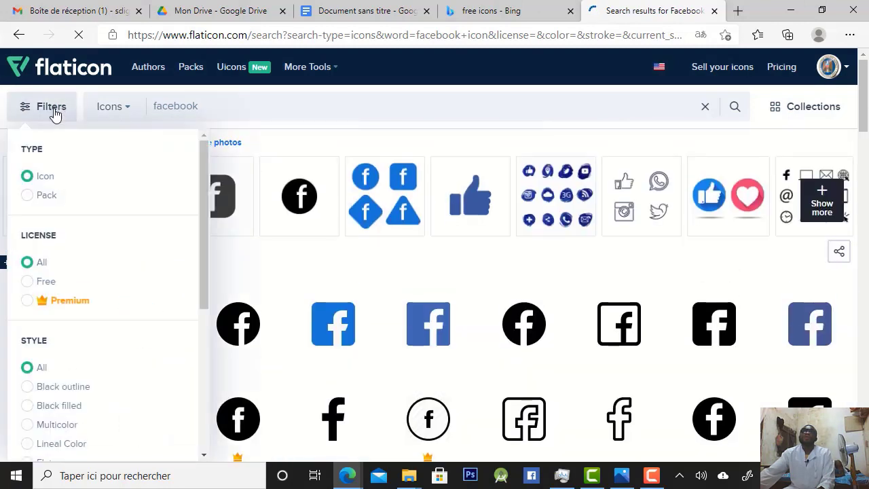
{"action": "left_click", "coordinate": [32, 278]}
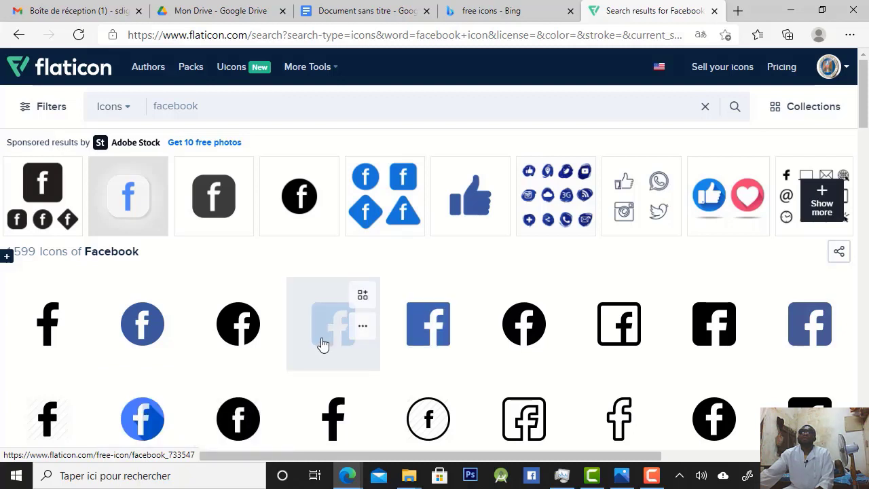
{"action": "left_click", "coordinate": [363, 328]}
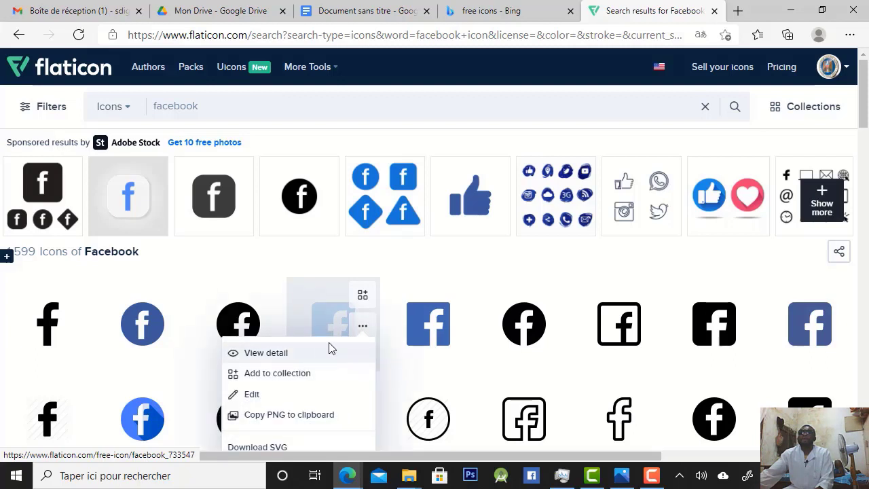
{"action": "left_click", "coordinate": [330, 318]}
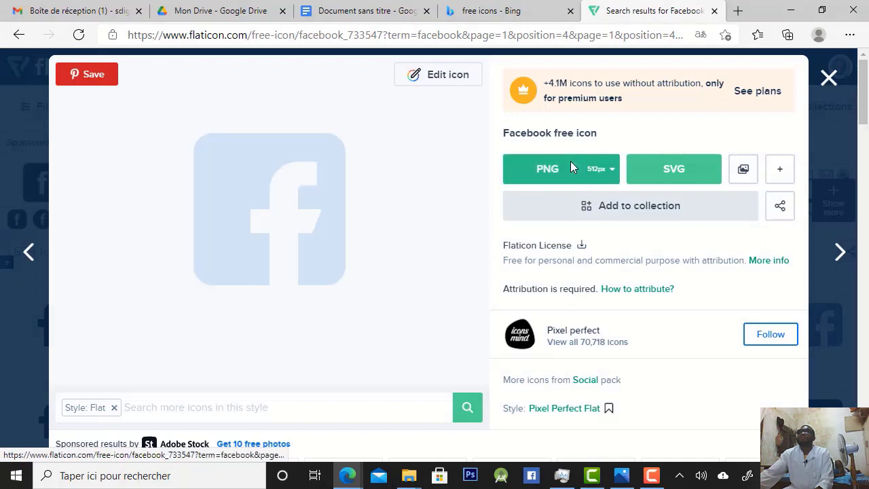
Download the Facebook icon as a free 32px PNG and dismiss the attribution reminder
{"action": "left_click", "coordinate": [611, 171]}
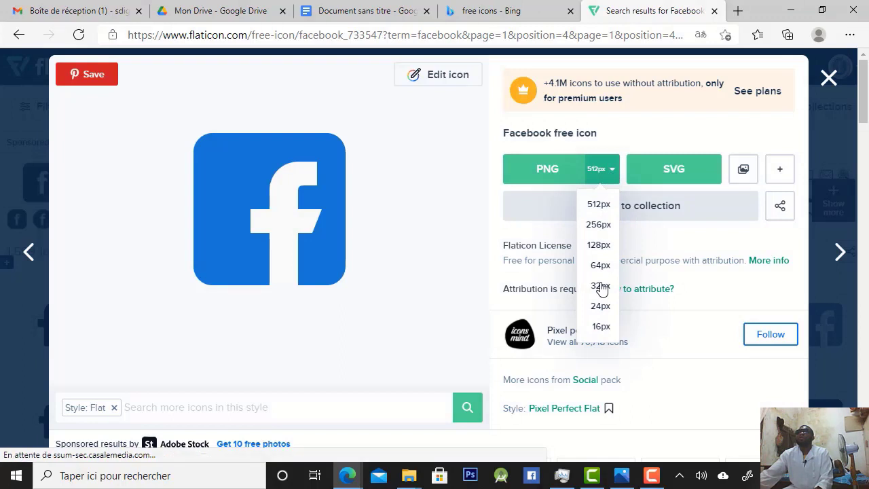
{"action": "left_click", "coordinate": [600, 286]}
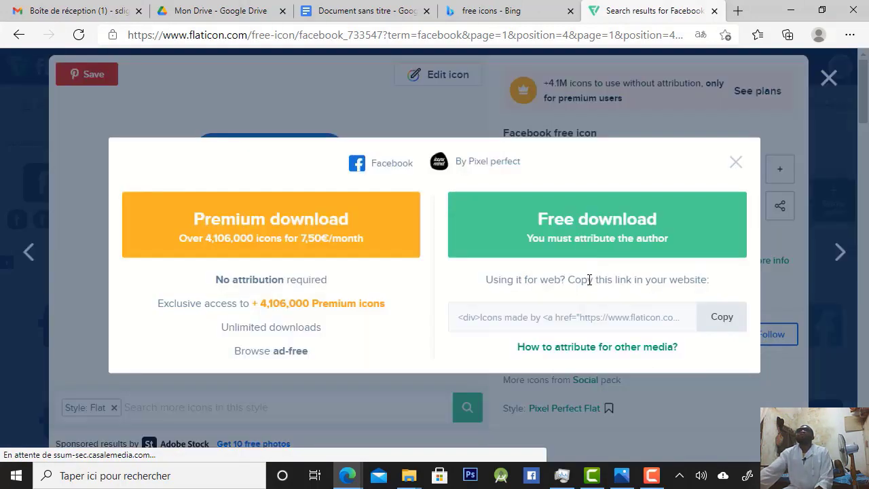
{"action": "left_click", "coordinate": [590, 223]}
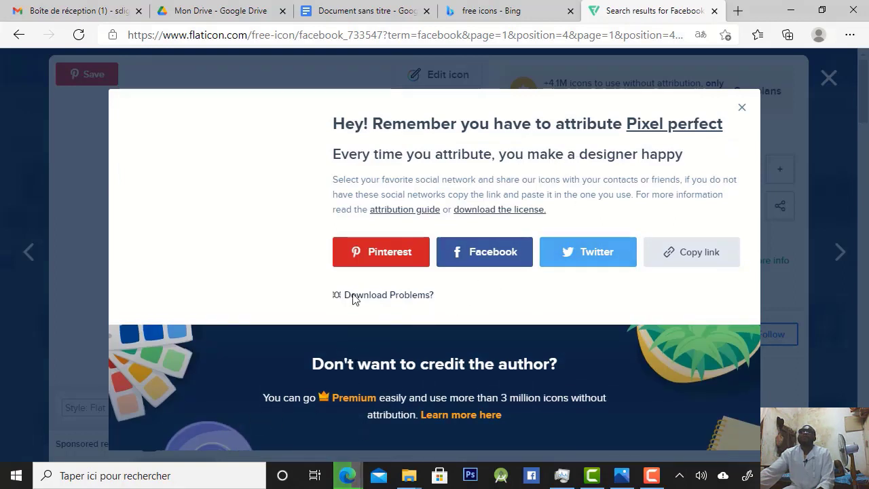
{"action": "left_click", "coordinate": [741, 101]}
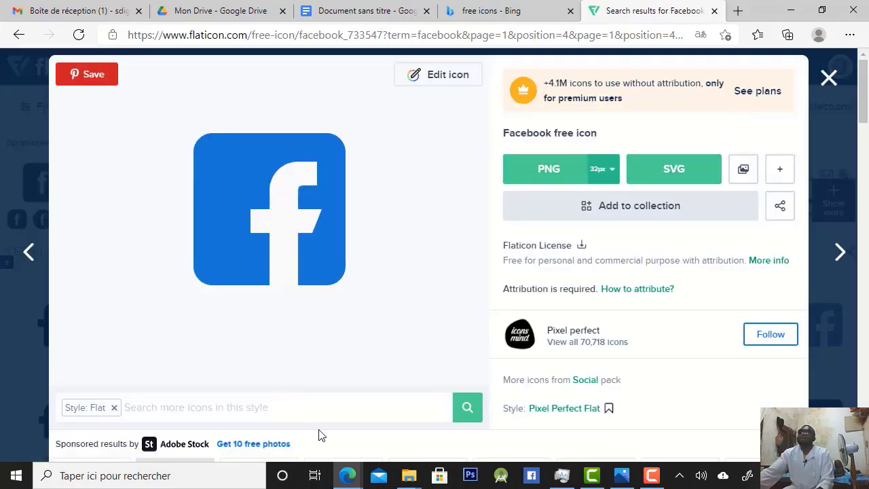
{"action": "scroll", "coordinate": [828, 266], "scroll_direction": "down", "scroll_amount": 5}
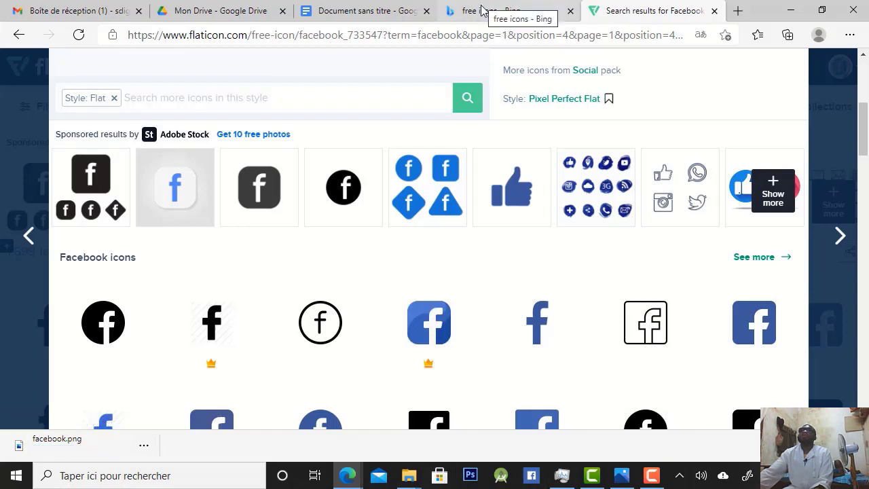
Switch back to the Google Docs signature and insert the facebook image from the computer's Téléchargements folder after the phone number
{"action": "left_click", "coordinate": [358, 11]}
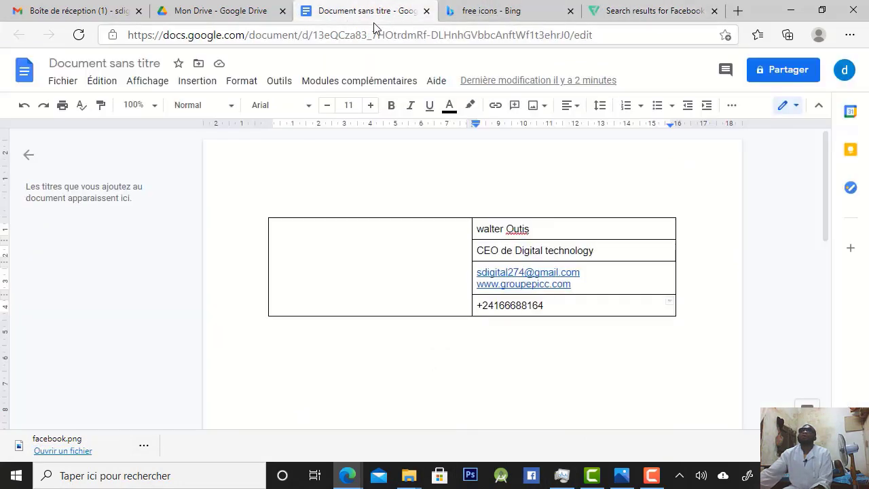
{"action": "double_click", "coordinate": [559, 304]}
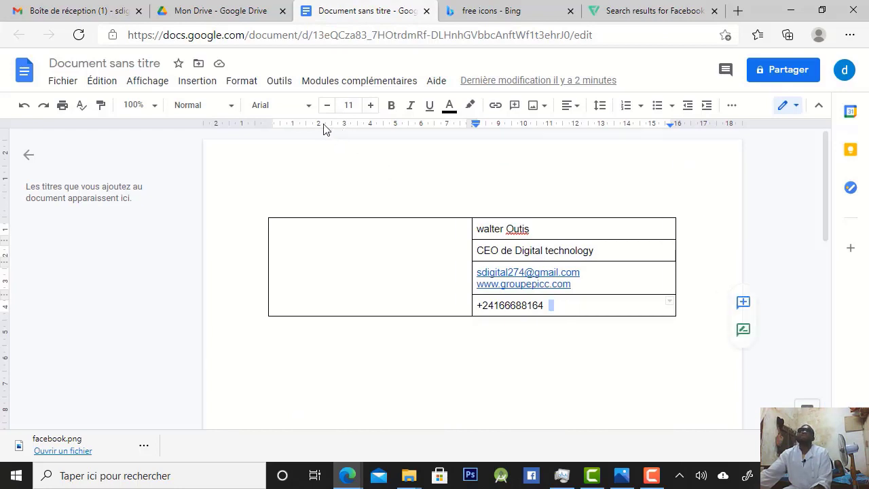
{"action": "left_click", "coordinate": [578, 304]}
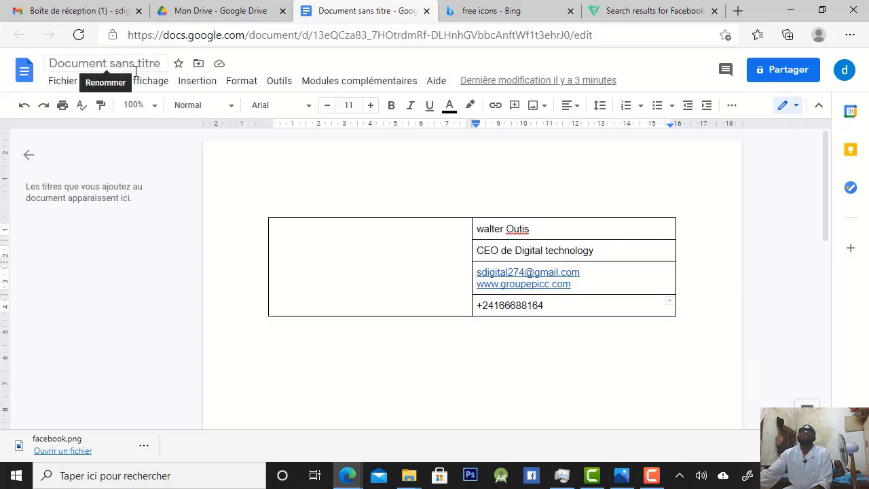
{"action": "left_click", "coordinate": [194, 83]}
{"action": "mouse_move", "coordinate": [208, 105]}
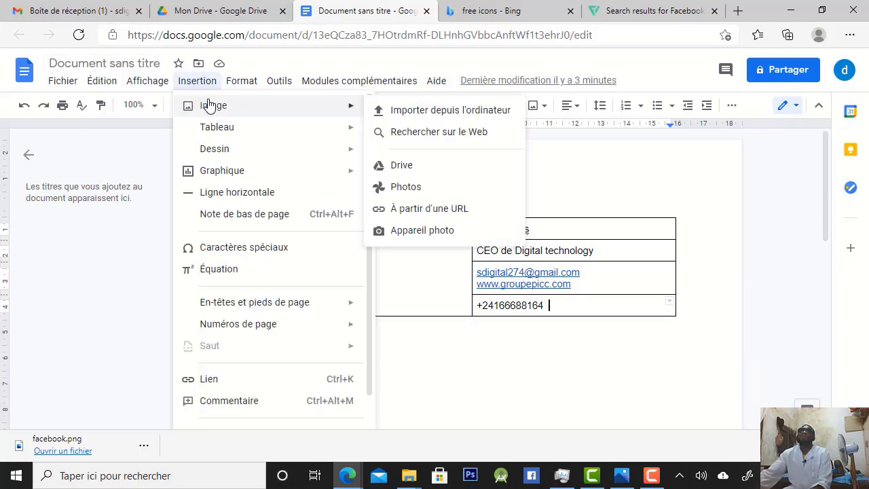
{"action": "left_click", "coordinate": [439, 112]}
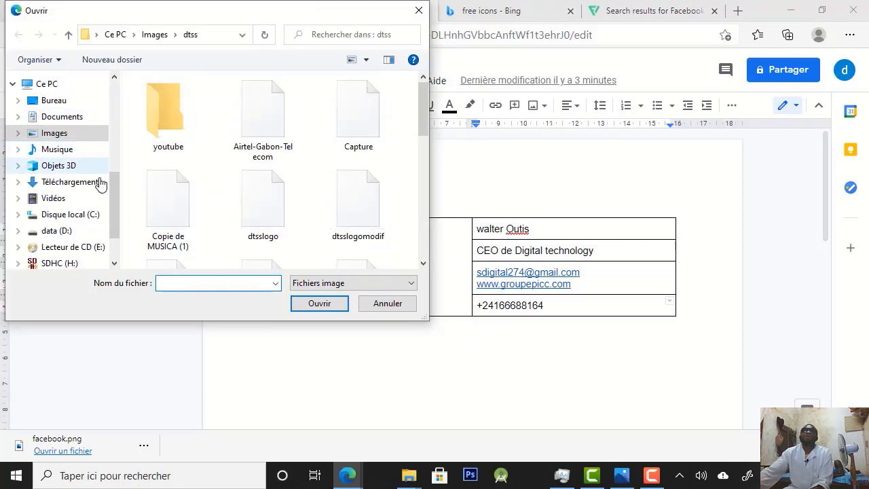
{"action": "left_click_drag", "start_coordinate": [111, 196], "coordinate": [130, 106]}
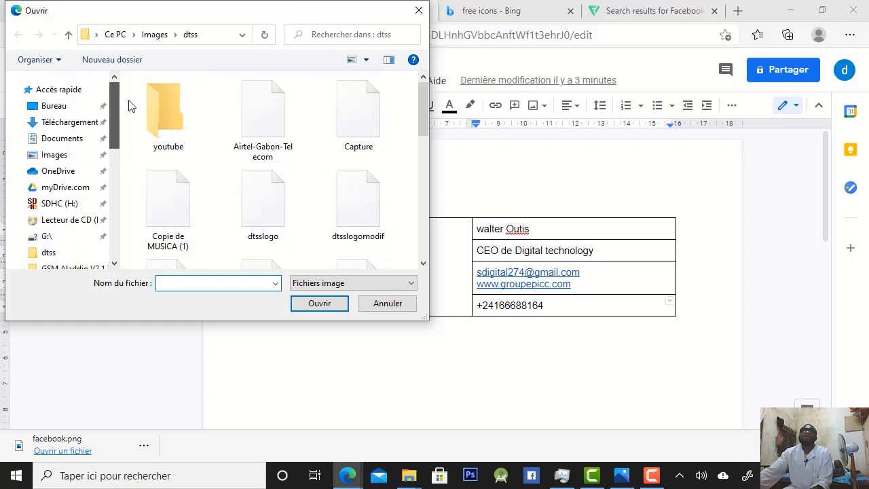
{"action": "left_click", "coordinate": [75, 122]}
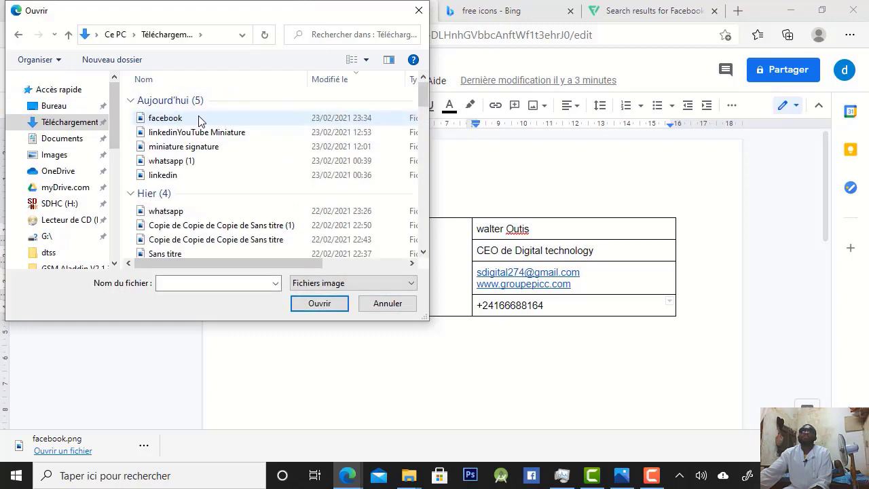
{"action": "left_click", "coordinate": [201, 120]}
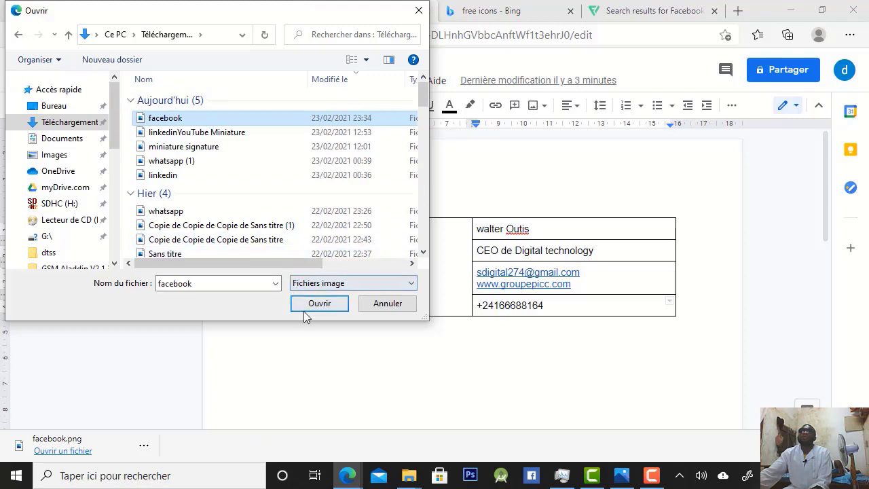
{"action": "left_click", "coordinate": [319, 304]}
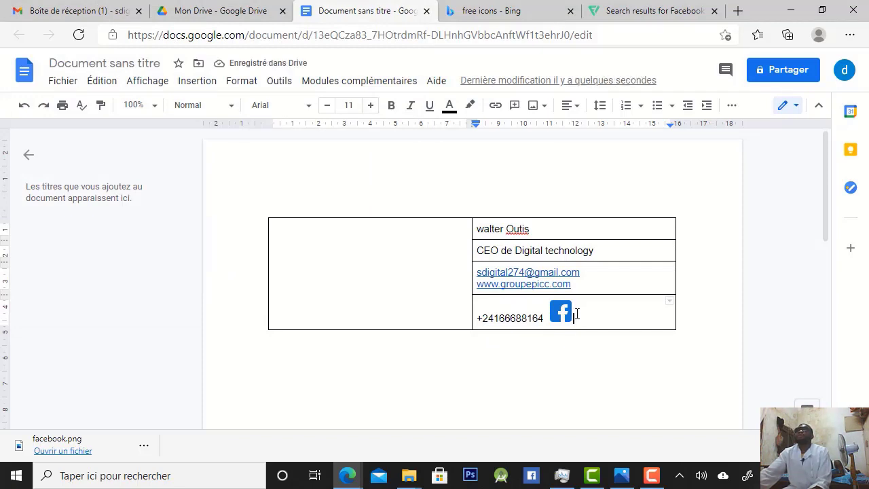
{"action": "left_click", "coordinate": [563, 311]}
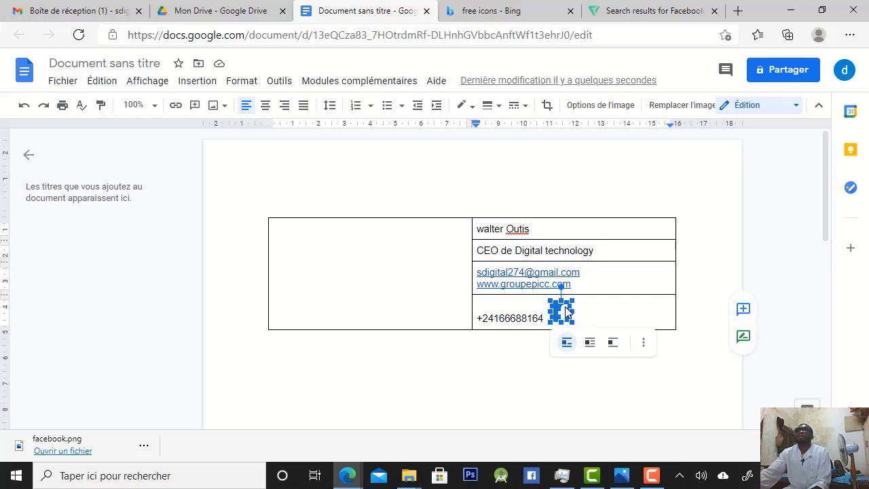
{"action": "right_click", "coordinate": [566, 312]}
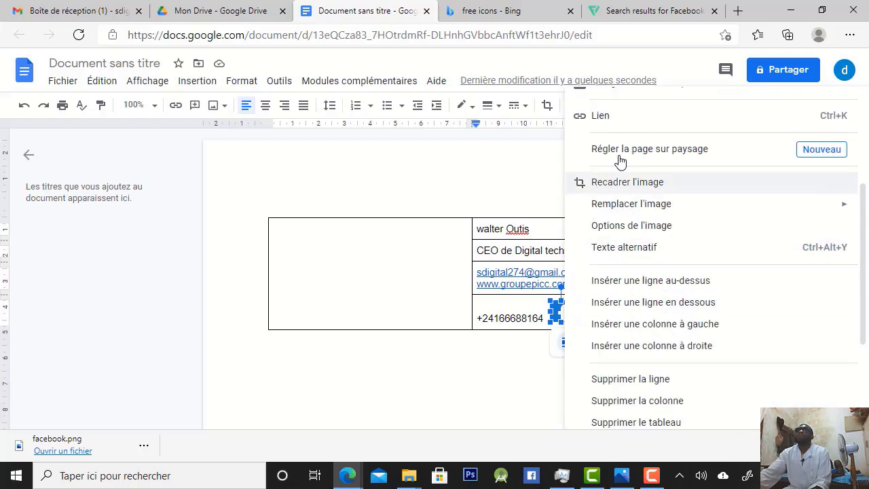
{"action": "left_click", "coordinate": [630, 117]}
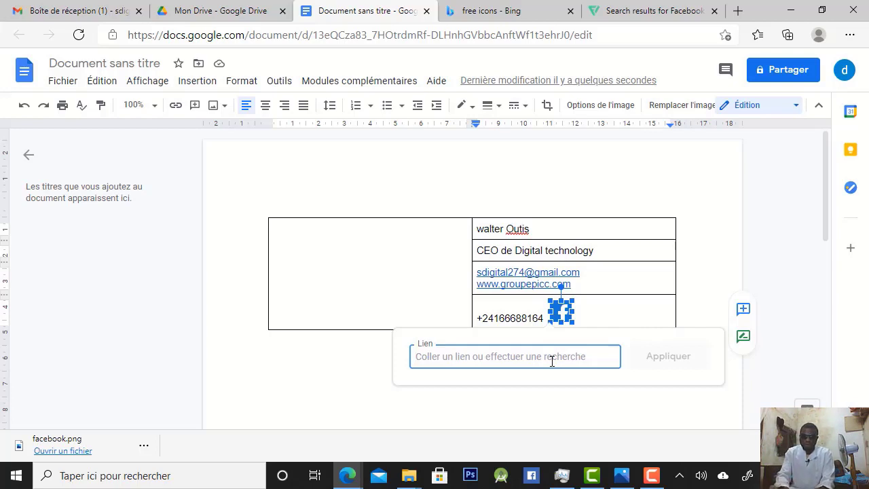
{"action": "type", "text": "faceb"}
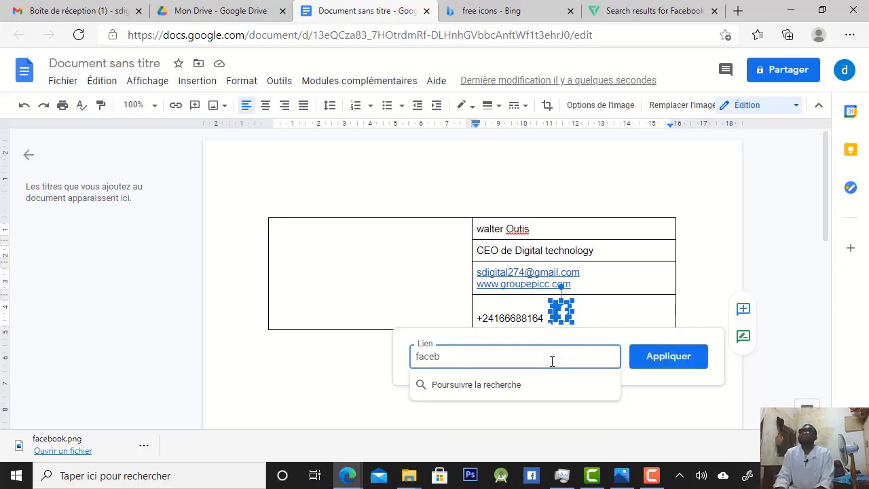
{"action": "type", "text": "oo"}
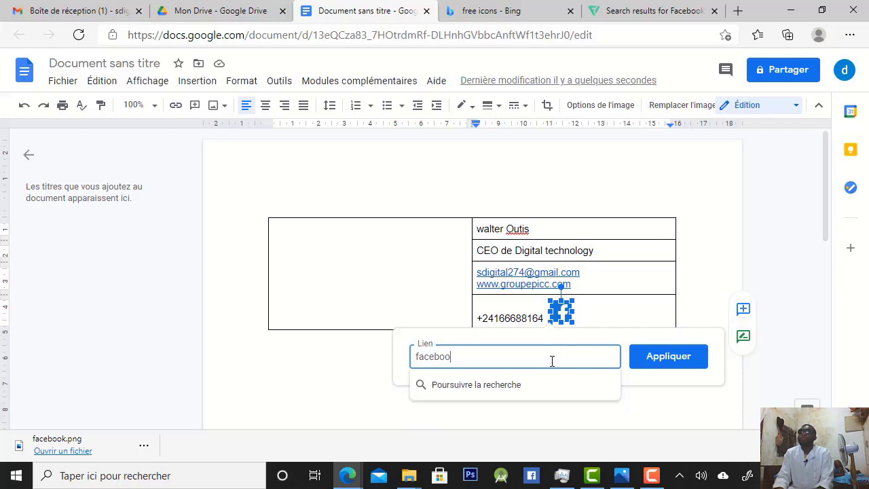
{"action": "type", "text": "k"}
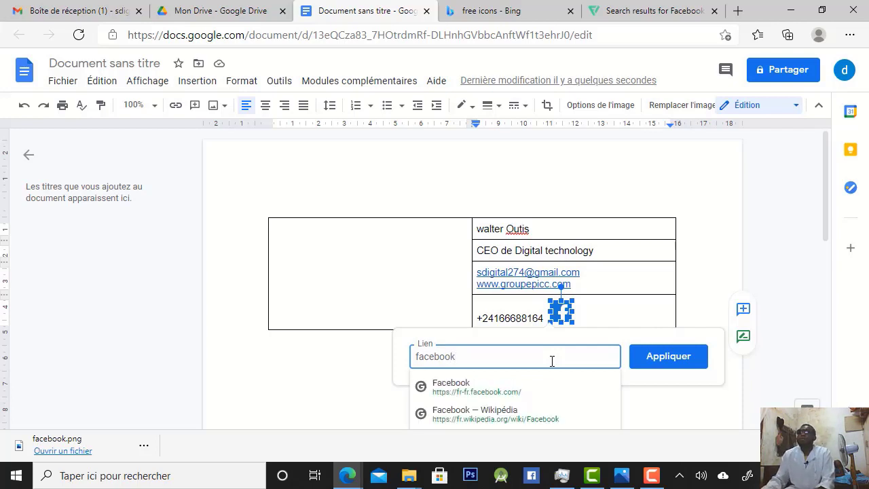
{"action": "left_click", "coordinate": [491, 390]}
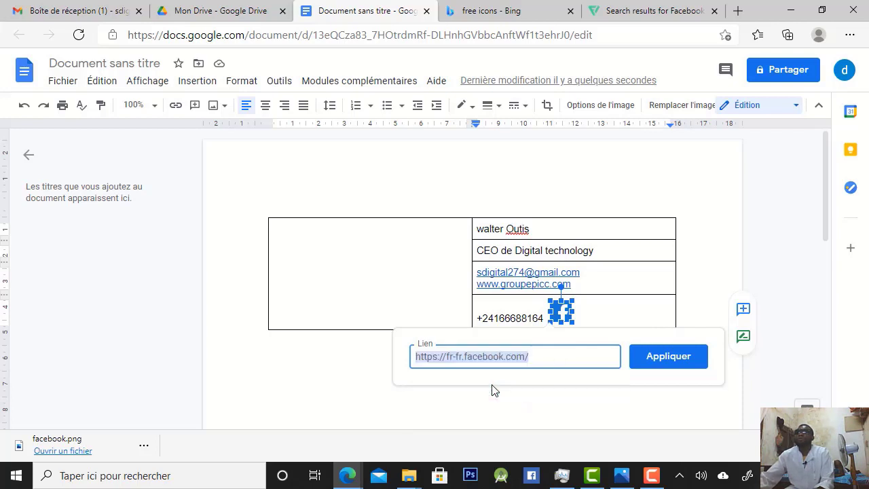
{"action": "left_click", "coordinate": [671, 365]}
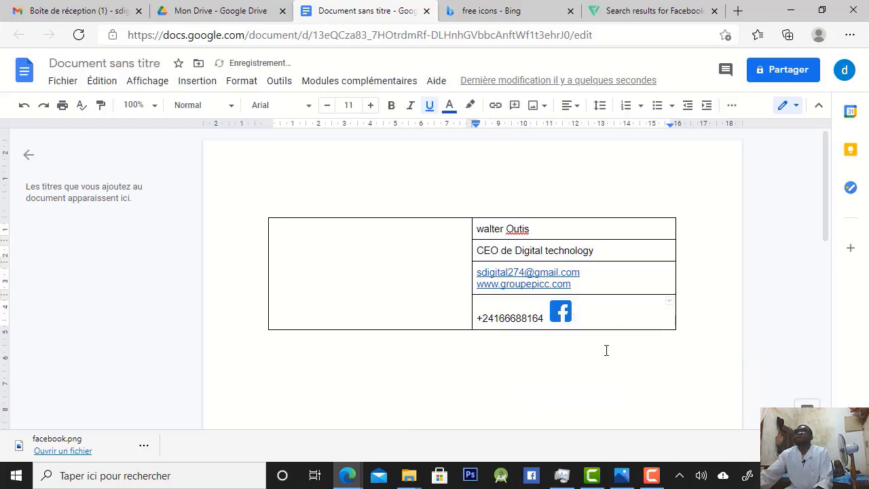
{"action": "left_click", "coordinate": [545, 318]}
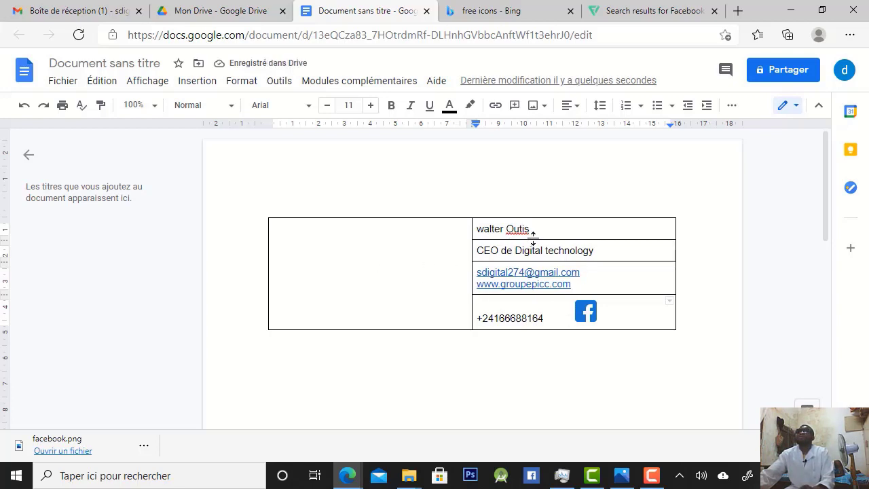
Start inserting an image from the computer into the empty merged cell beside the contact details
{"action": "double_click", "coordinate": [320, 245]}
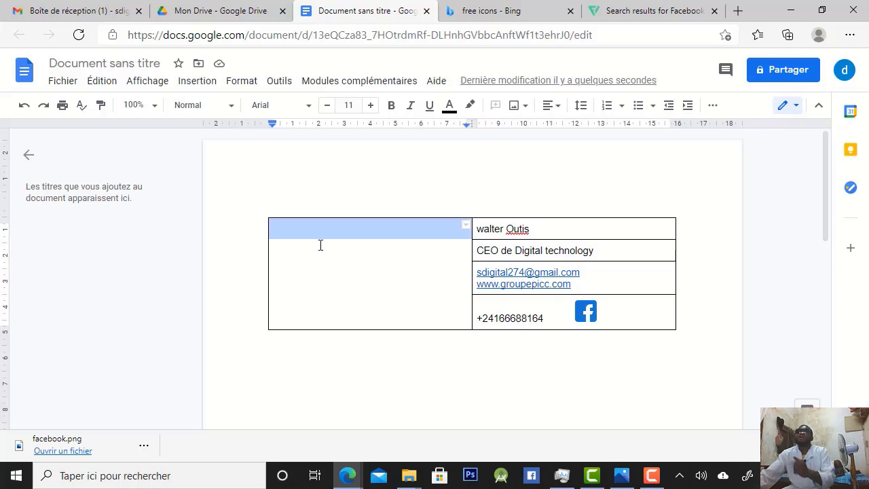
{"action": "left_click", "coordinate": [351, 263]}
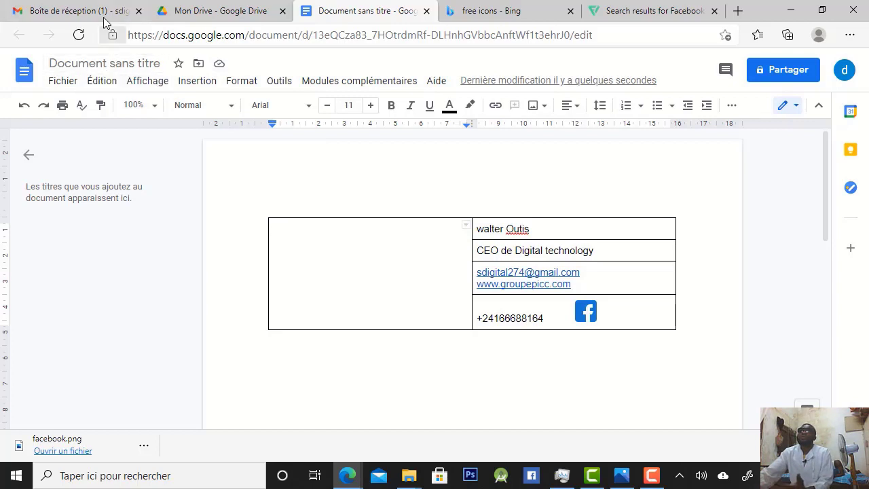
{"action": "left_click", "coordinate": [181, 83]}
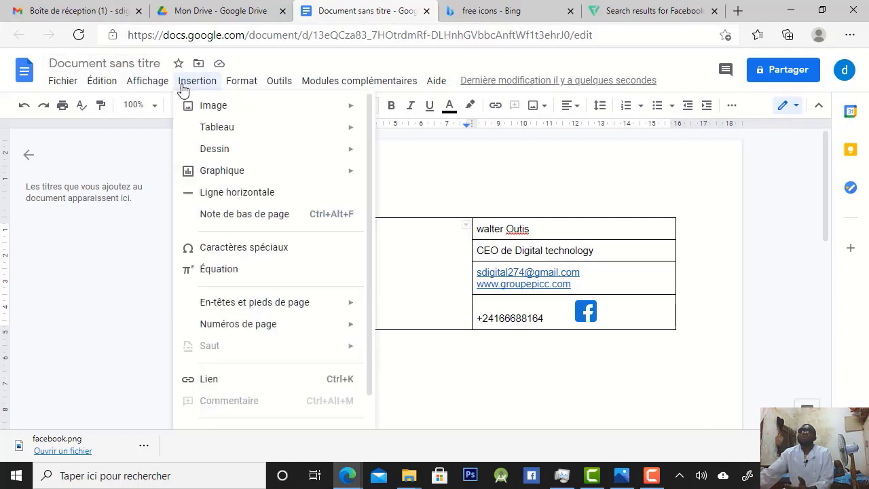
{"action": "mouse_move", "coordinate": [201, 105]}
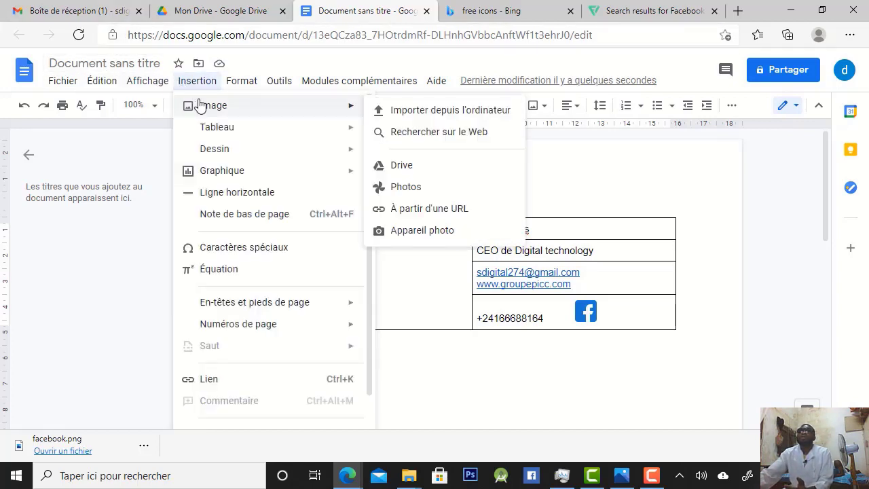
{"action": "left_click", "coordinate": [403, 114]}
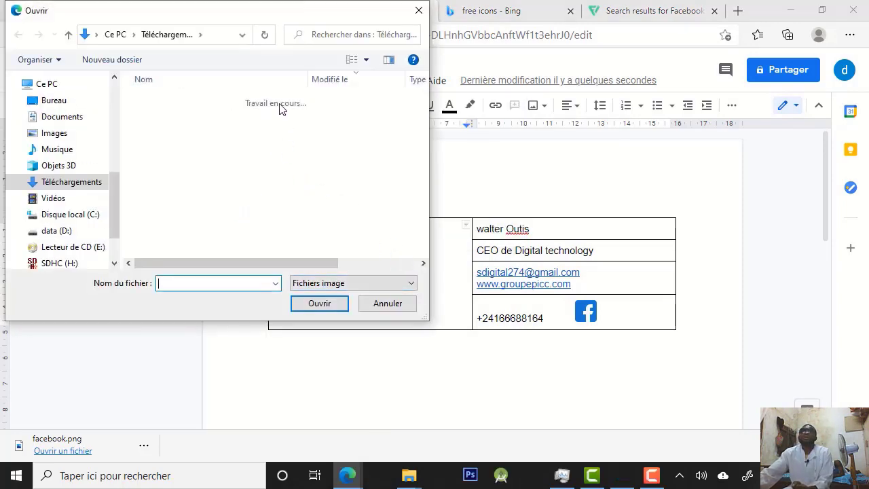
Look through the Images folder and its dtss subfolder for a picture suitable for the signature
{"action": "left_click", "coordinate": [54, 133]}
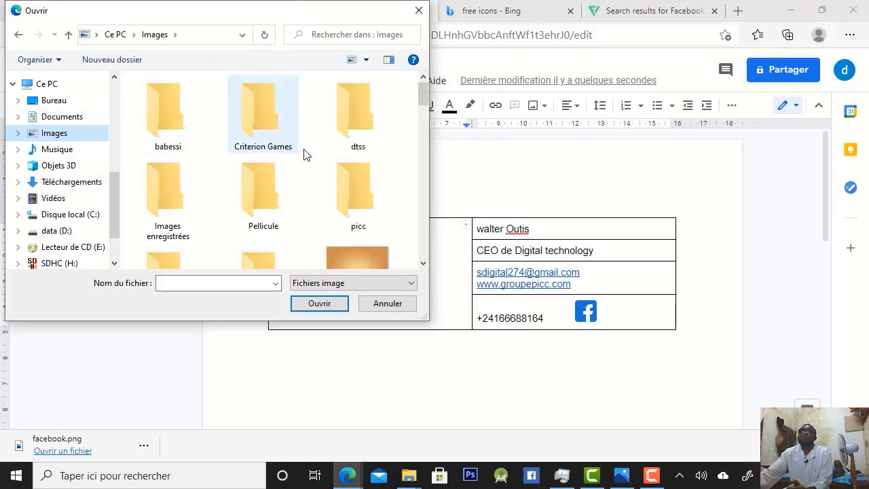
{"action": "double_click", "coordinate": [359, 138]}
{"action": "scroll", "coordinate": [174, 178], "scroll_direction": "down", "scroll_amount": 6}
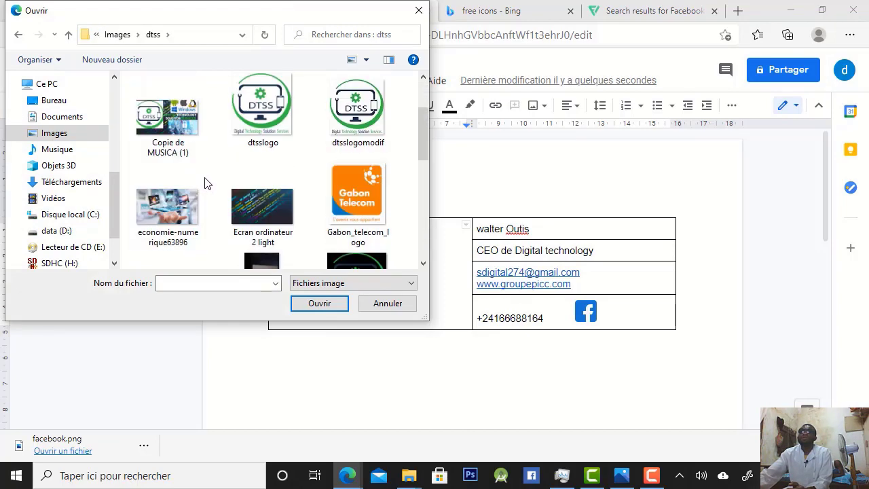
{"action": "scroll", "coordinate": [204, 183], "scroll_direction": "down", "scroll_amount": 4}
{"action": "scroll", "coordinate": [207, 182], "scroll_direction": "up", "scroll_amount": 1}
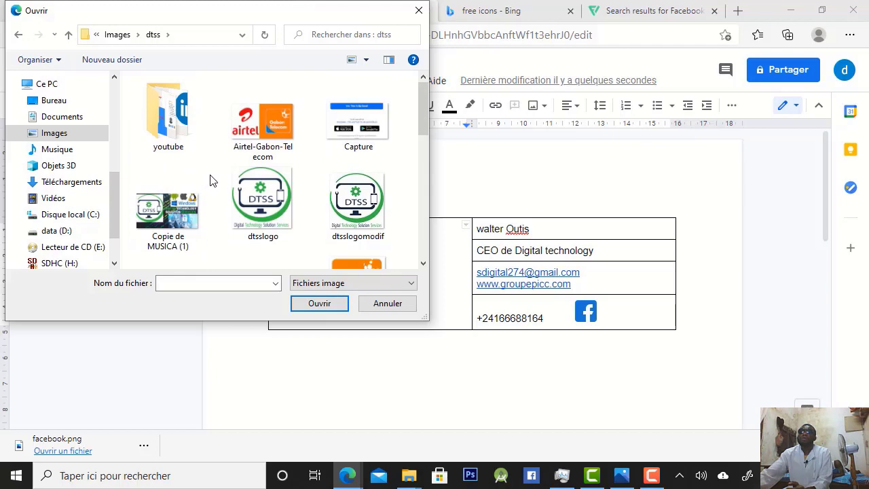
{"action": "scroll", "coordinate": [209, 180], "scroll_direction": "down", "scroll_amount": 2}
{"action": "scroll", "coordinate": [210, 183], "scroll_direction": "down", "scroll_amount": 3}
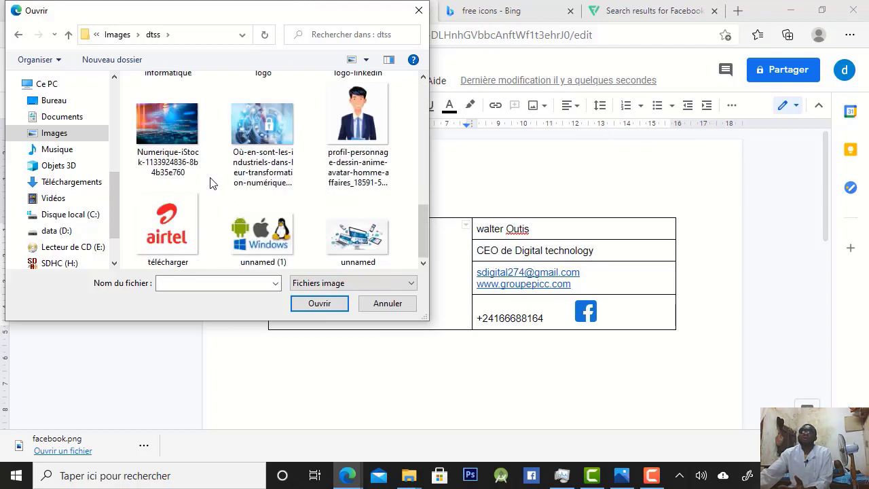
{"action": "scroll", "coordinate": [212, 180], "scroll_direction": "up", "scroll_amount": 4}
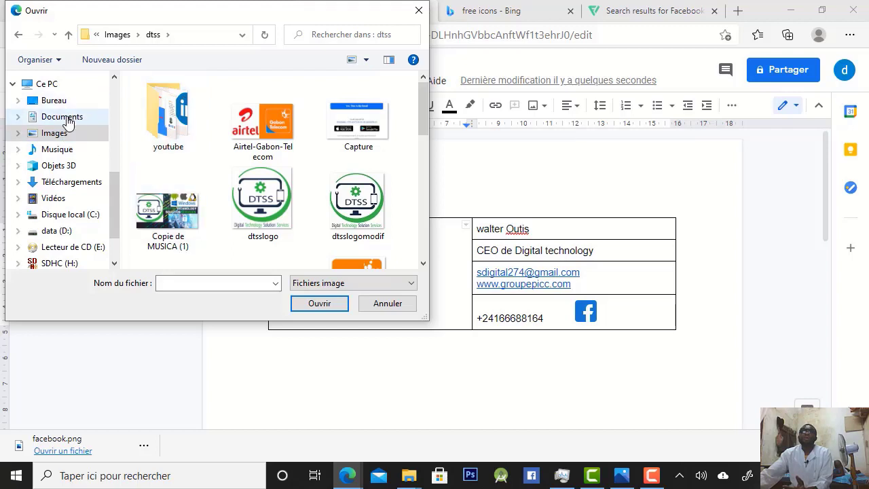
{"action": "left_click", "coordinate": [68, 118]}
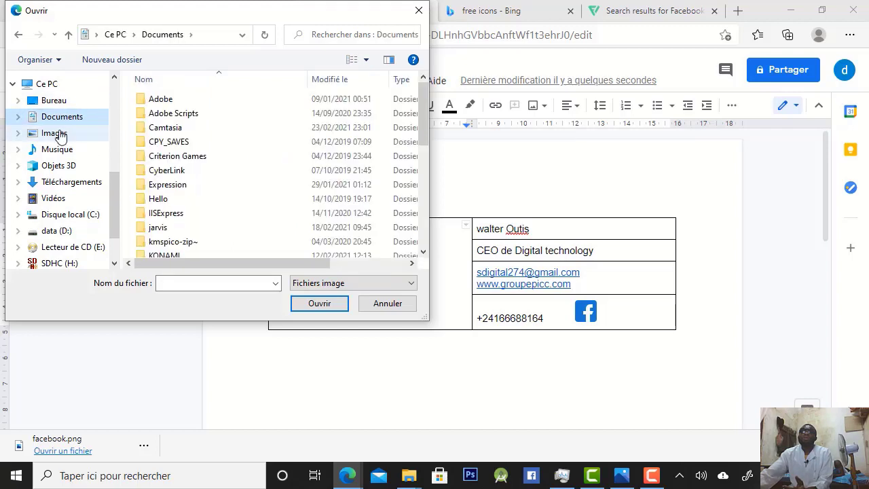
{"action": "left_click", "coordinate": [54, 133]}
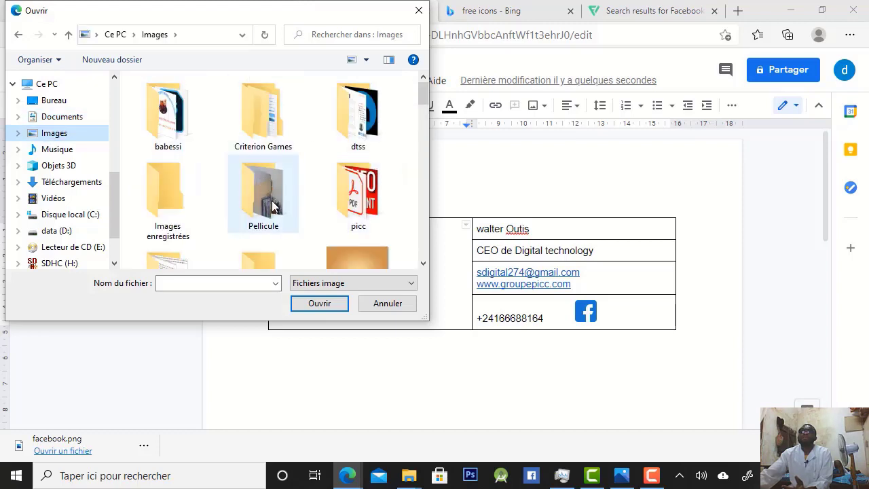
{"action": "scroll", "coordinate": [268, 177], "scroll_direction": "down", "scroll_amount": 10}
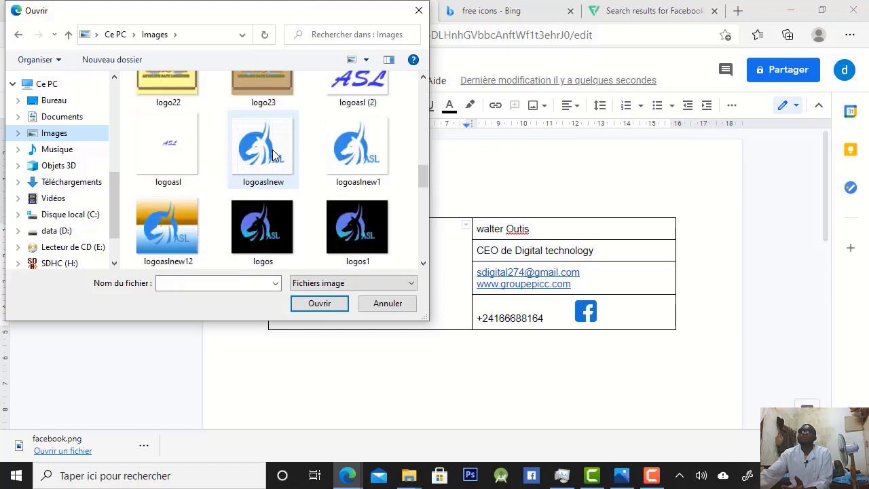
{"action": "scroll", "coordinate": [272, 159], "scroll_direction": "down", "scroll_amount": 5}
{"action": "scroll", "coordinate": [272, 159], "scroll_direction": "up", "scroll_amount": 3}
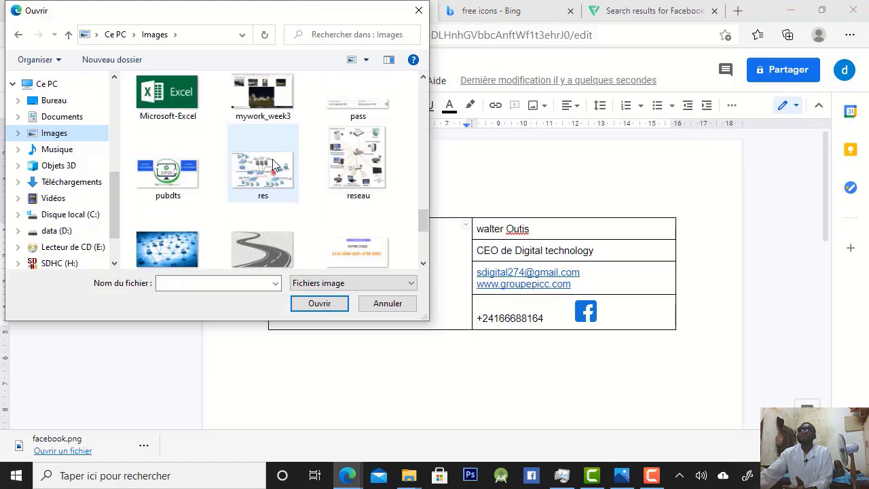
{"action": "scroll", "coordinate": [272, 159], "scroll_direction": "up", "scroll_amount": 2}
{"action": "scroll", "coordinate": [272, 159], "scroll_direction": "up", "scroll_amount": 10}
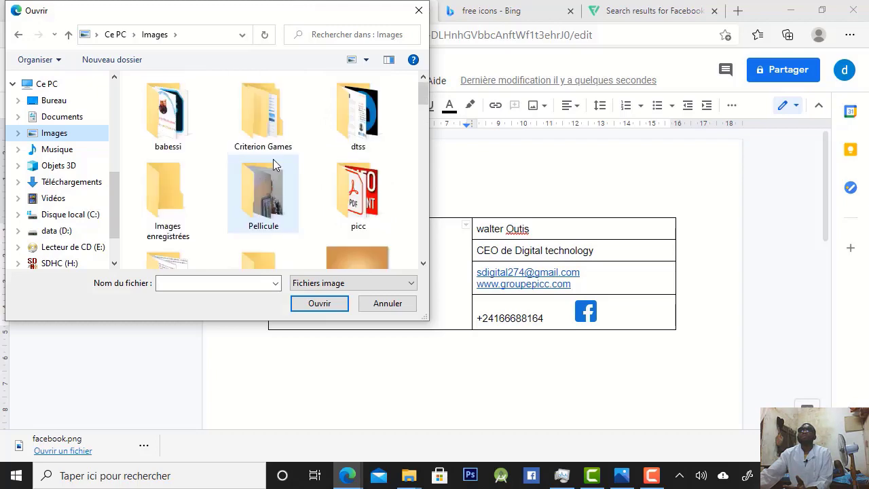
Insert the cartoon businessman avatar image from the dtss folder into the empty merged cell
{"action": "double_click", "coordinate": [356, 132]}
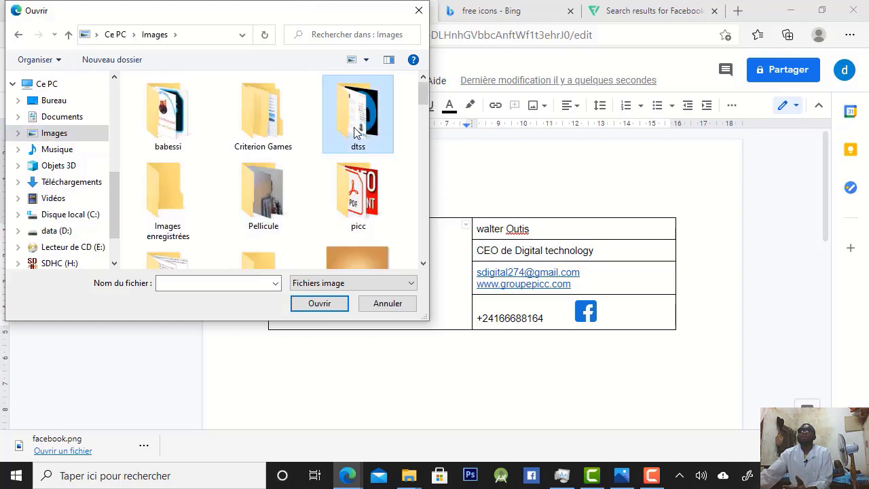
{"action": "scroll", "coordinate": [323, 211], "scroll_direction": "down", "scroll_amount": 3}
{"action": "scroll", "coordinate": [324, 210], "scroll_direction": "down", "scroll_amount": 1}
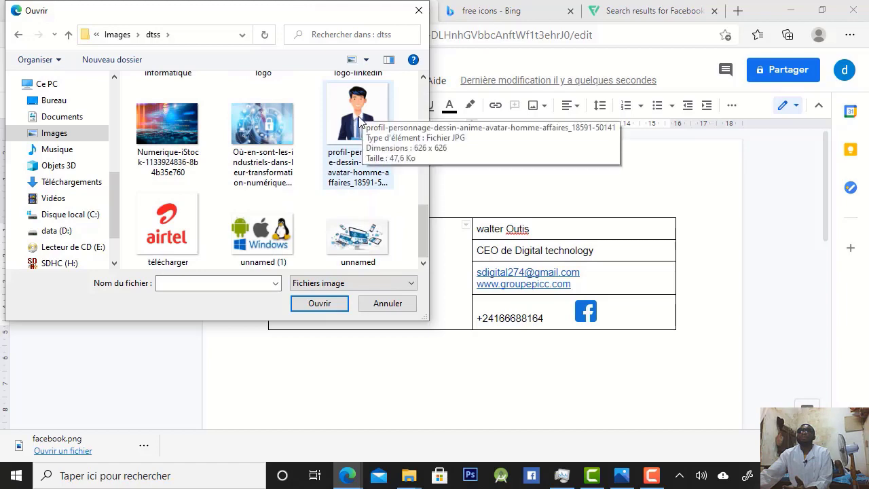
{"action": "left_click", "coordinate": [360, 121]}
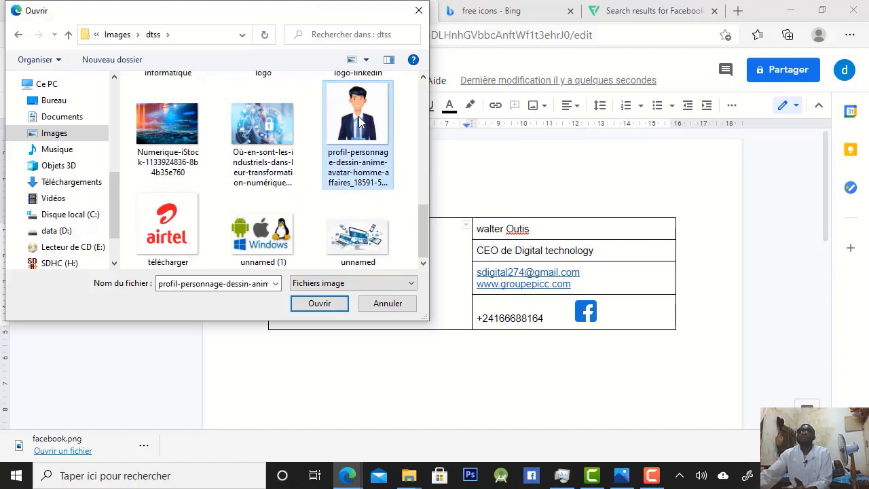
{"action": "double_click", "coordinate": [360, 121]}
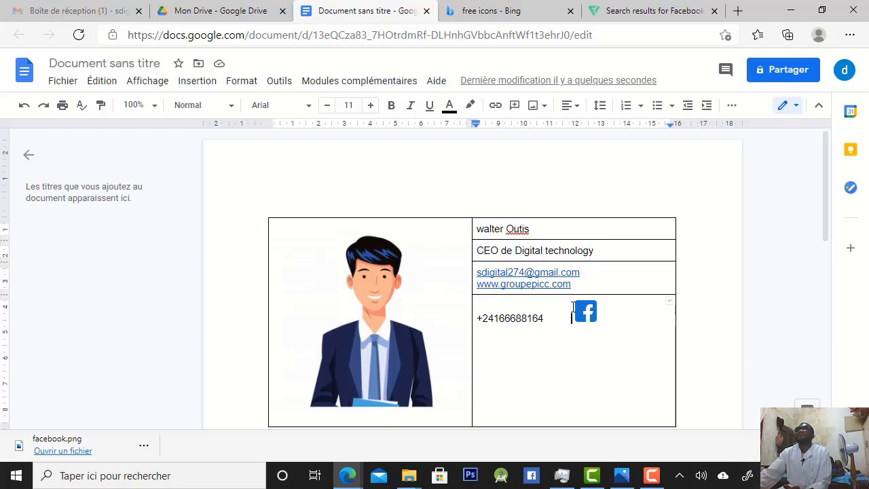
Move the Facebook icon below the phone number with one blank line between them, and narrow the avatar column so the e-mail and website share one line
{"action": "key", "text": "Return"}
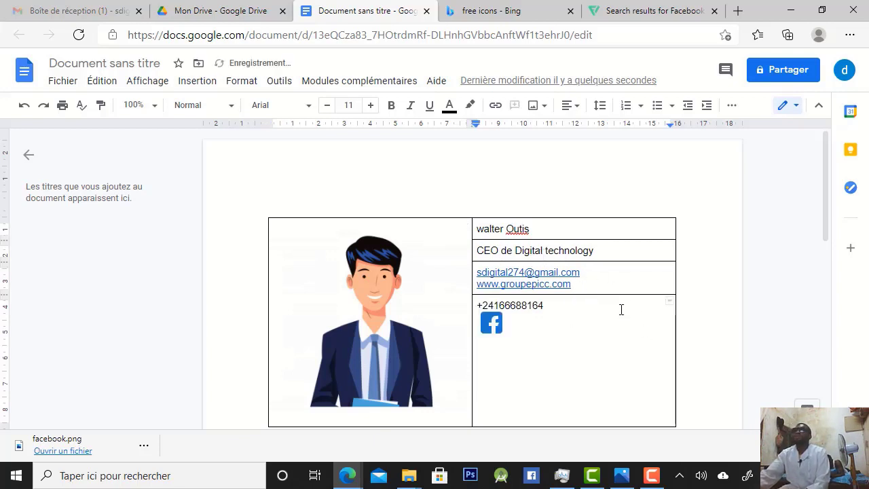
{"action": "key", "text": "Return"}
{"action": "key", "text": "Return"}
{"action": "key", "text": "Return"}
{"action": "key", "text": "Return"}
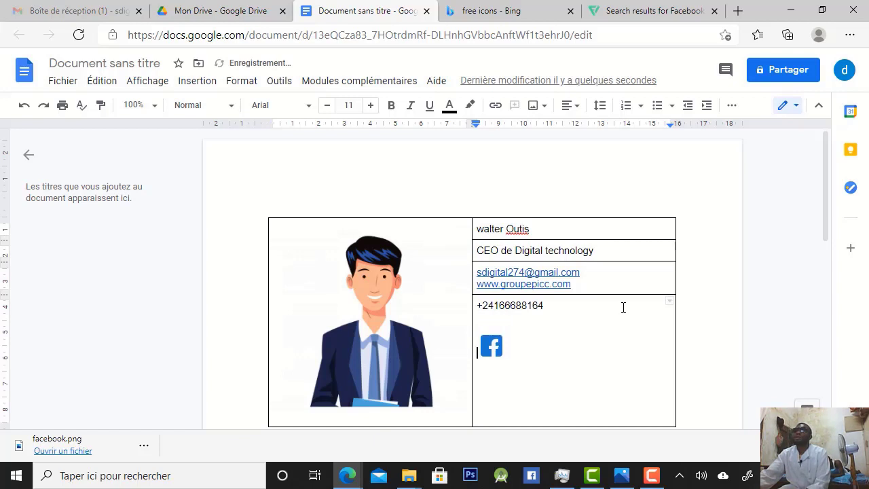
{"action": "key", "text": "Return"}
{"action": "key", "text": "Return"}
{"action": "key", "text": "Return"}
{"action": "key", "text": "Return"}
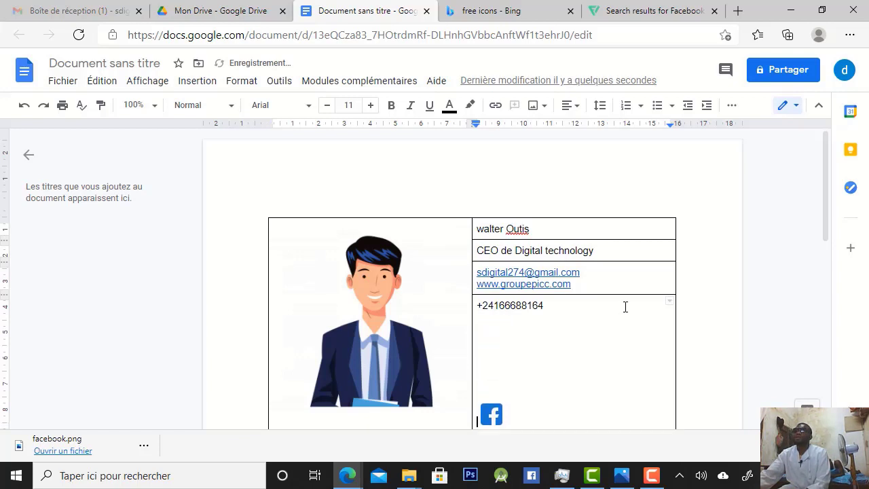
{"action": "key", "text": "BackSpace"}
{"action": "key", "text": "BackSpace"}
{"action": "key", "text": "BackSpace"}
{"action": "key", "text": "BackSpace"}
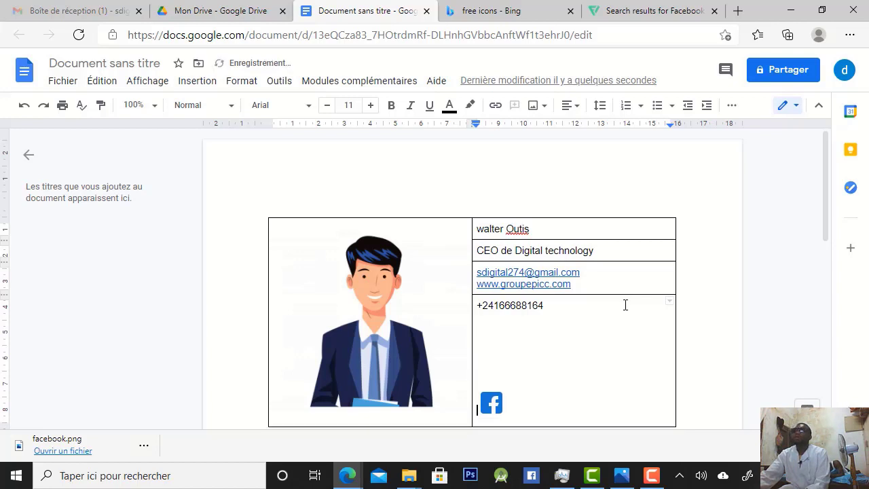
{"action": "key", "text": "BackSpace"}
{"action": "key", "text": "BackSpace"}
{"action": "key", "text": "BackSpace"}
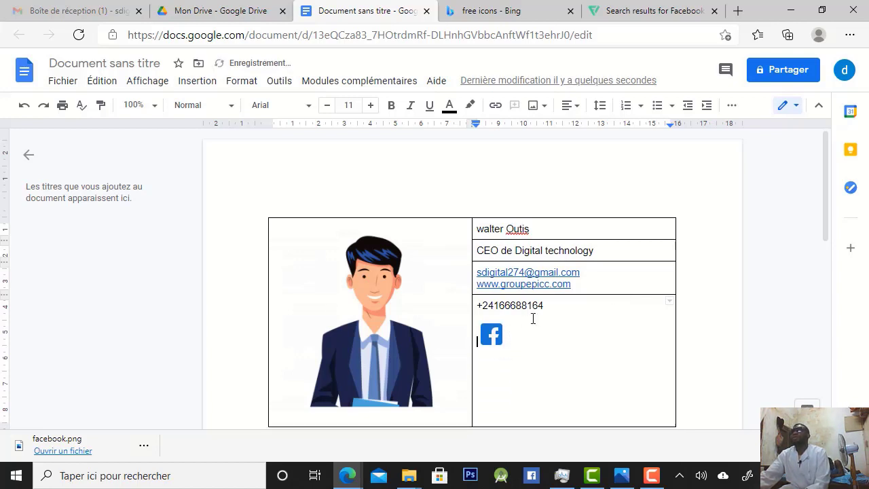
{"action": "double_click", "coordinate": [563, 326]}
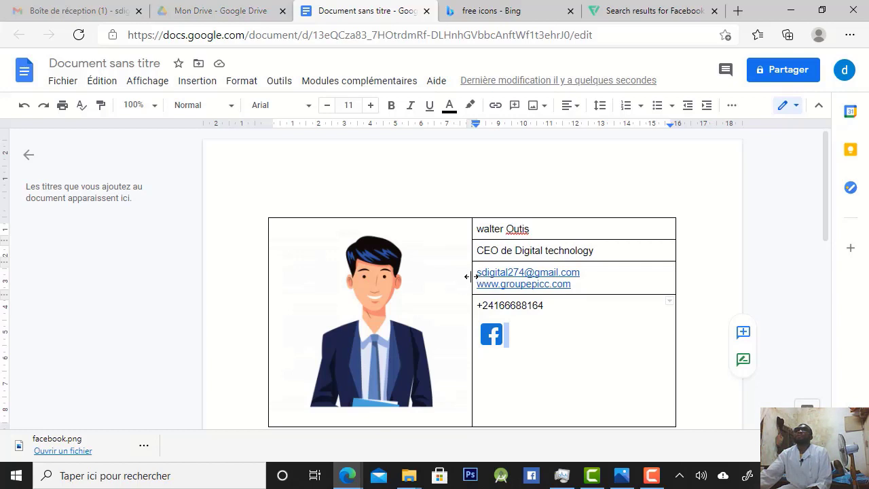
{"action": "left_click_drag", "start_coordinate": [471, 276], "coordinate": [458, 272]}
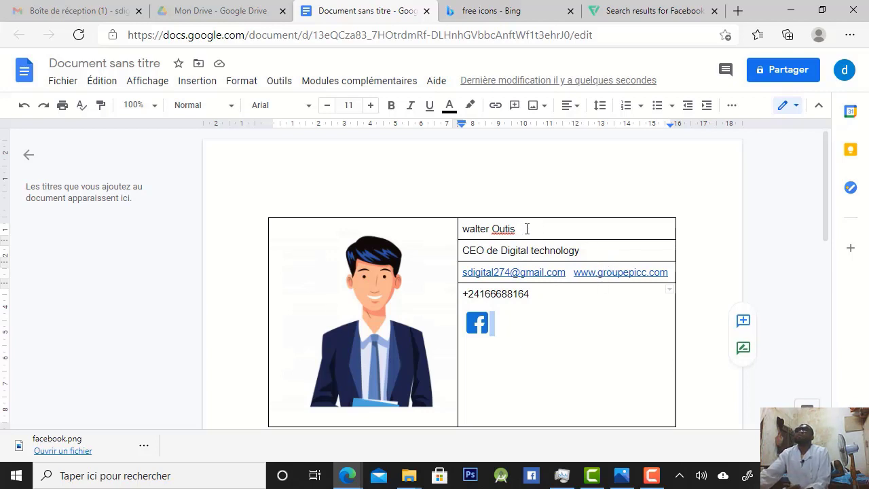
Format the full name in the signature's first row as 17 pt, bold and blue
{"action": "left_click_drag", "start_coordinate": [527, 229], "coordinate": [464, 229]}
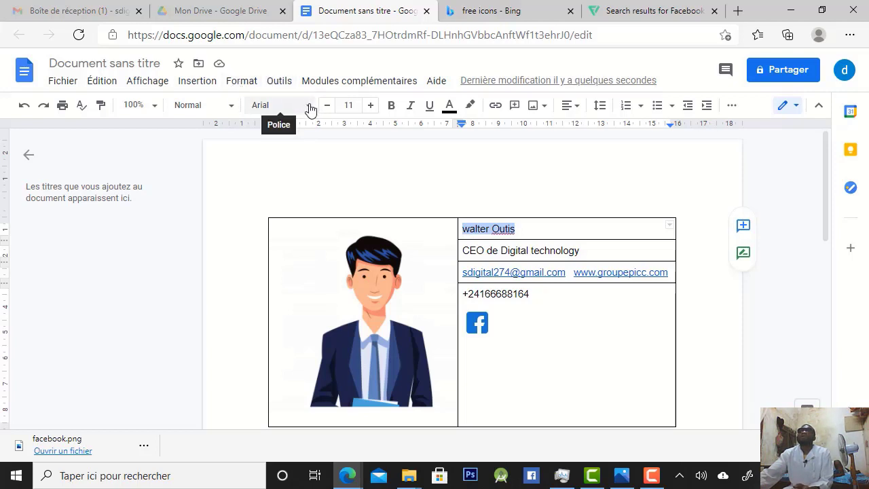
{"action": "left_click", "coordinate": [372, 106]}
{"action": "left_click", "coordinate": [371, 105]}
{"action": "left_click", "coordinate": [371, 106]}
{"action": "left_click", "coordinate": [372, 106]}
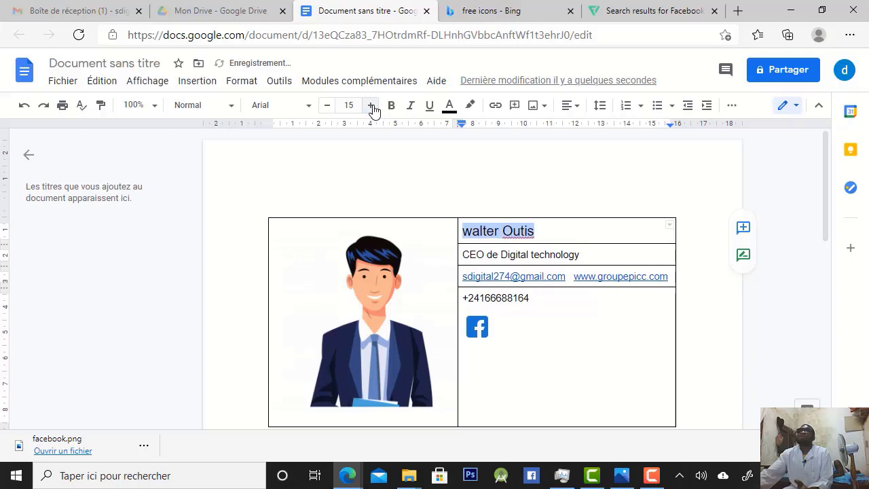
{"action": "left_click", "coordinate": [371, 106]}
{"action": "left_click", "coordinate": [372, 106]}
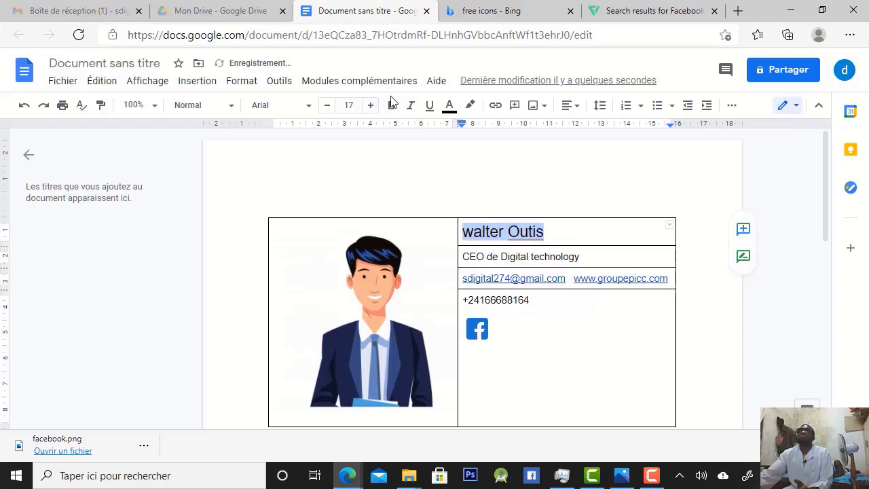
{"action": "left_click", "coordinate": [391, 105]}
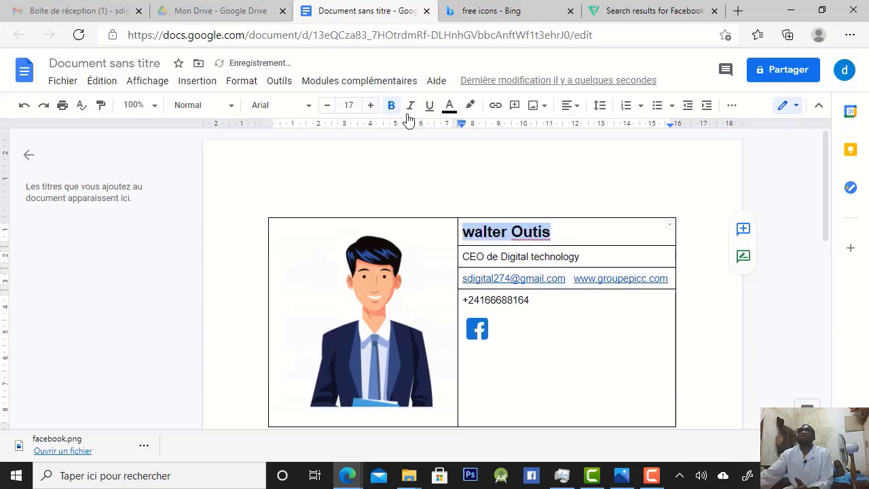
{"action": "left_click", "coordinate": [448, 107]}
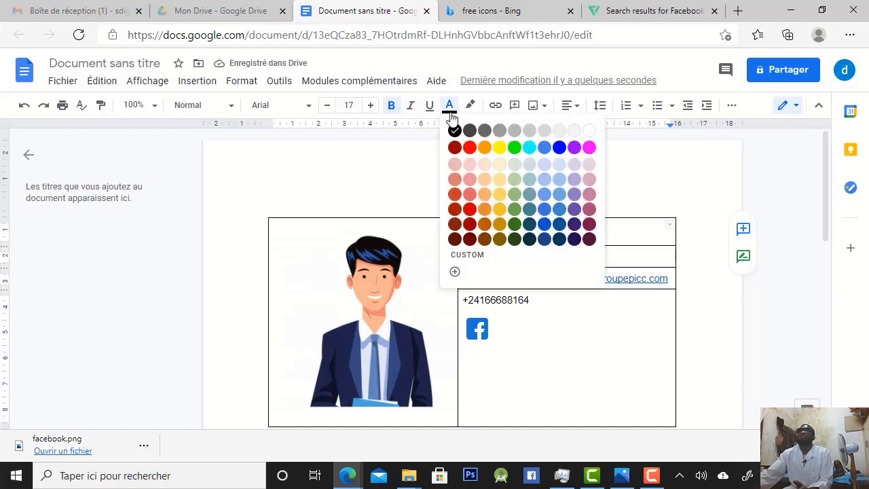
{"action": "left_click", "coordinate": [559, 148]}
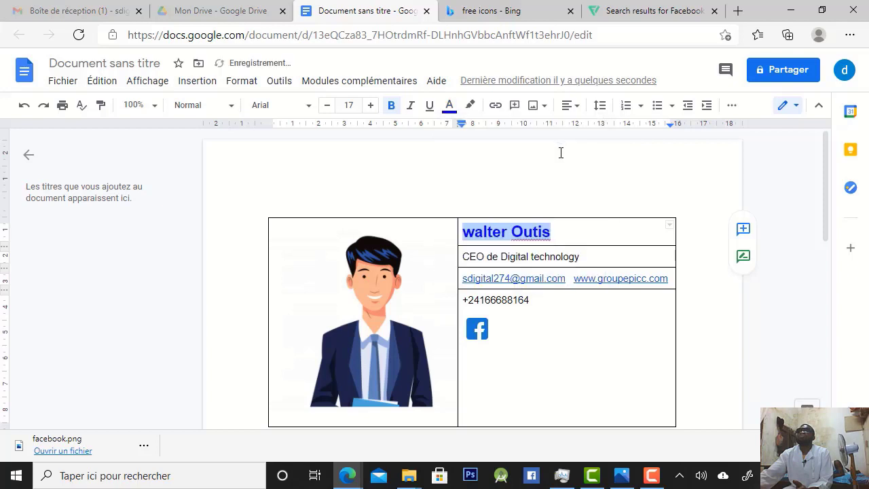
Colour the job title "CEO de Digital technology" green
{"action": "left_click", "coordinate": [595, 260]}
{"action": "left_click_drag", "start_coordinate": [579, 258], "coordinate": [463, 260]}
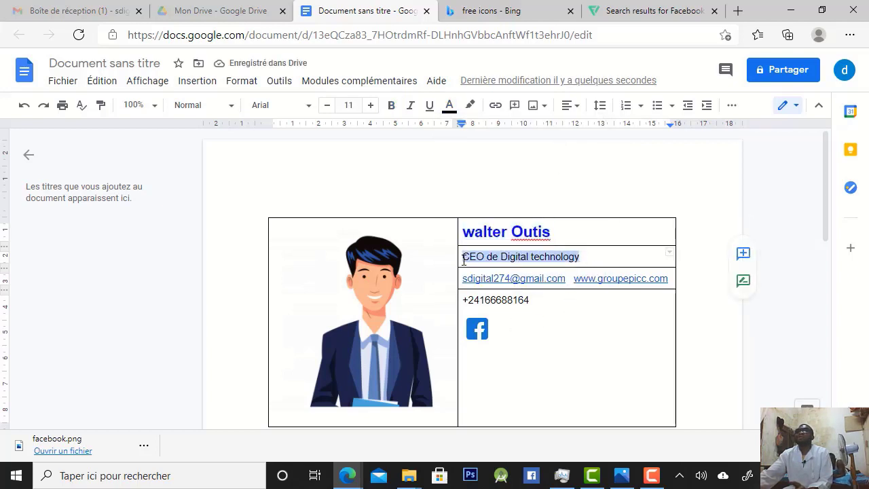
{"action": "left_click", "coordinate": [449, 109]}
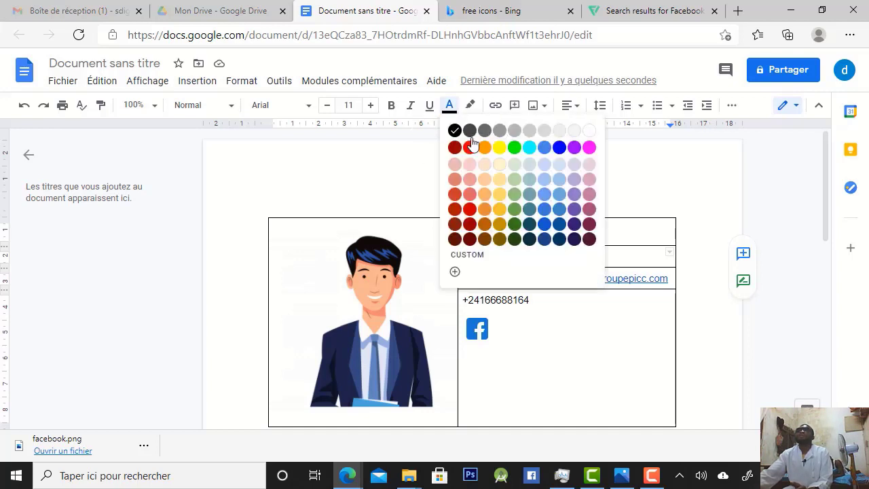
{"action": "left_click", "coordinate": [516, 151]}
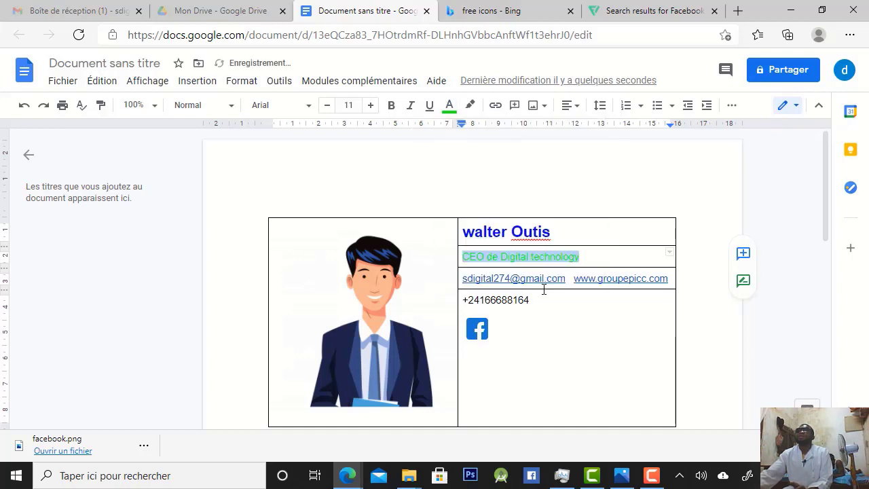
{"action": "left_click", "coordinate": [566, 319]}
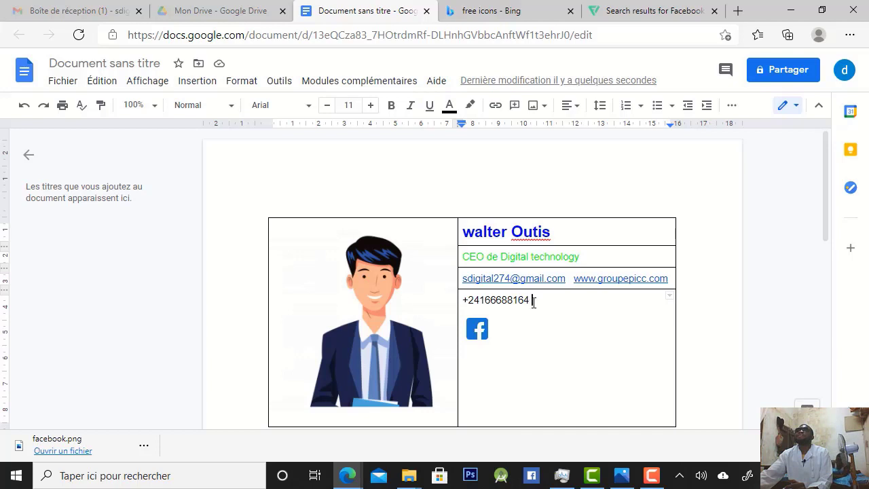
{"action": "left_click_drag", "start_coordinate": [531, 301], "coordinate": [457, 301]}
{"action": "left_click", "coordinate": [479, 301]}
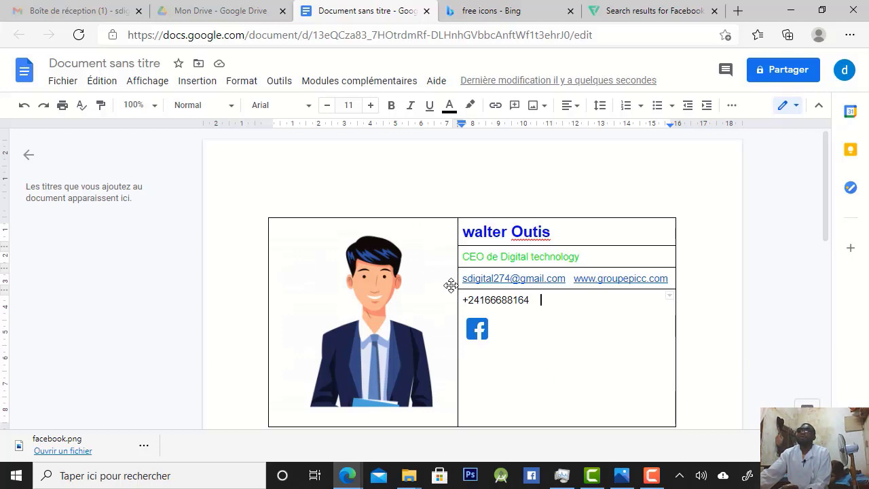
Set the top border of the avatar cell to a width of 0 pt
{"action": "left_click", "coordinate": [325, 217]}
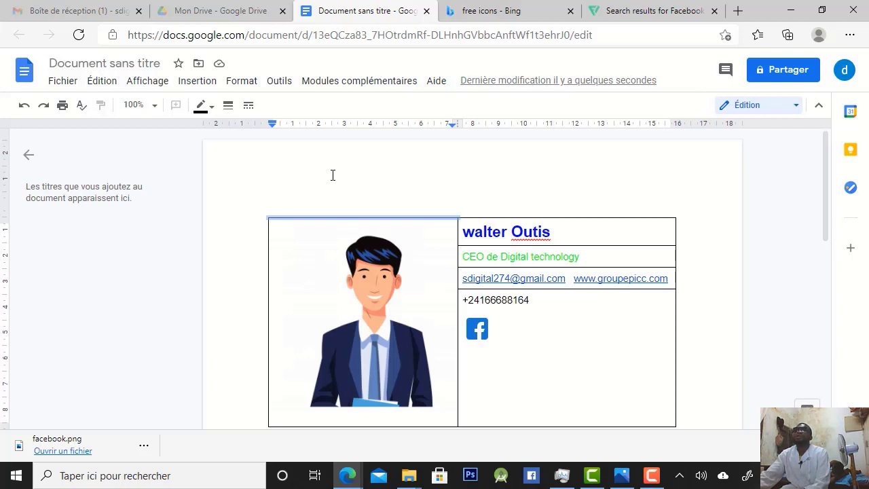
{"action": "right_click", "coordinate": [342, 215]}
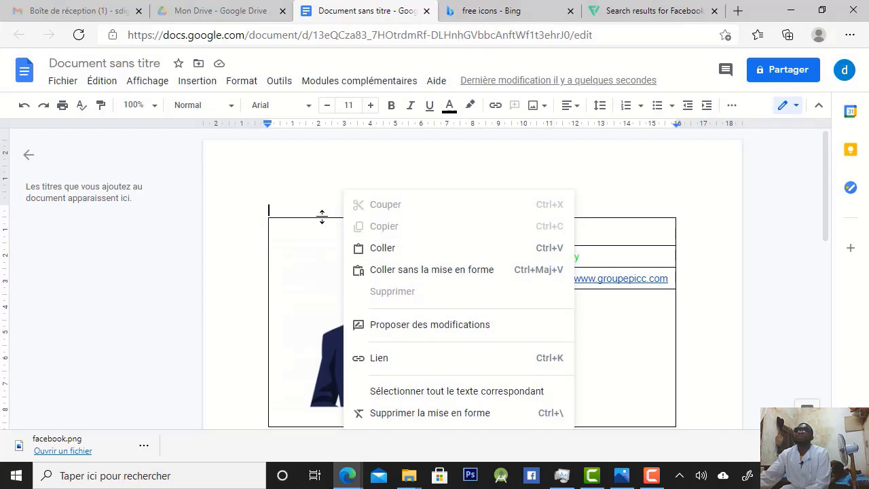
{"action": "left_click", "coordinate": [322, 216]}
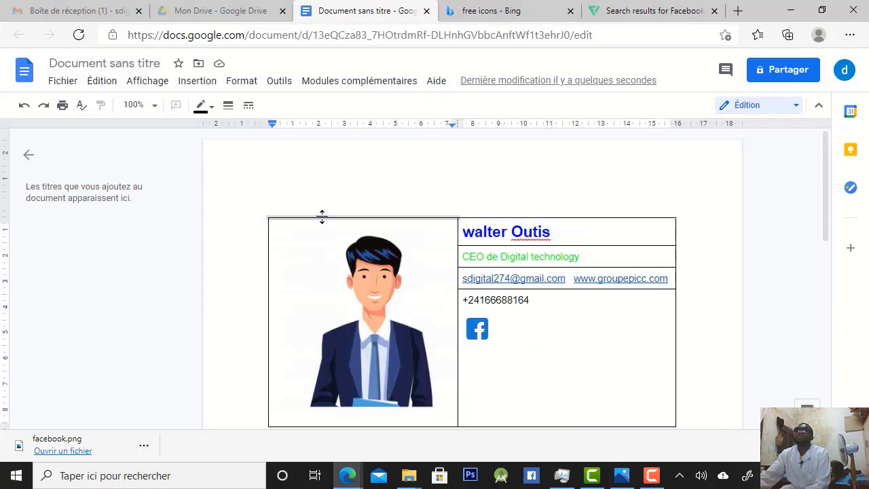
{"action": "right_click", "coordinate": [321, 216]}
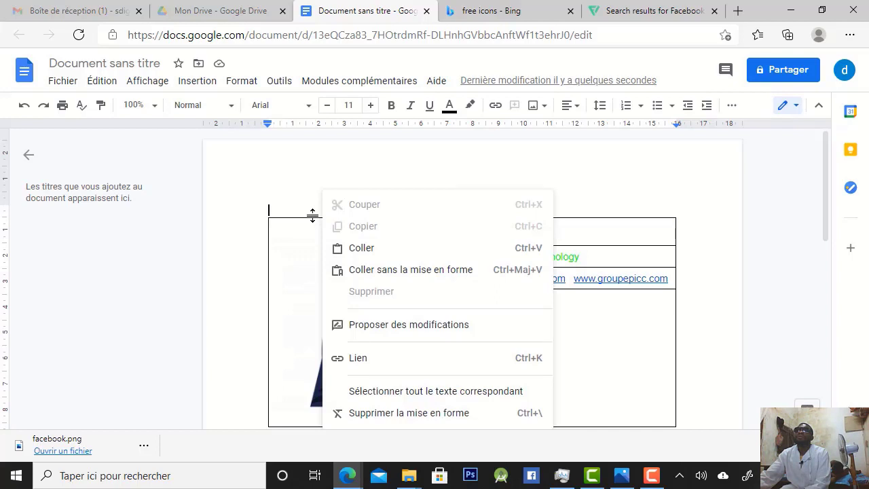
{"action": "left_click", "coordinate": [312, 215]}
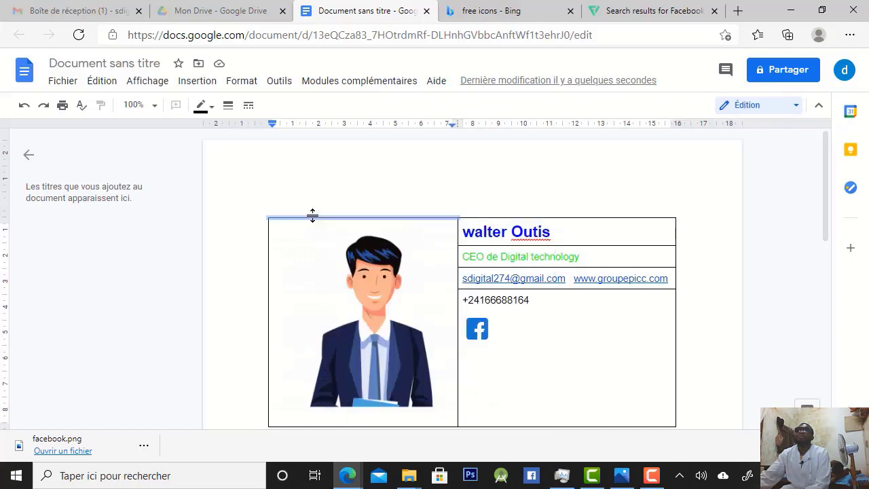
{"action": "left_click", "coordinate": [229, 105]}
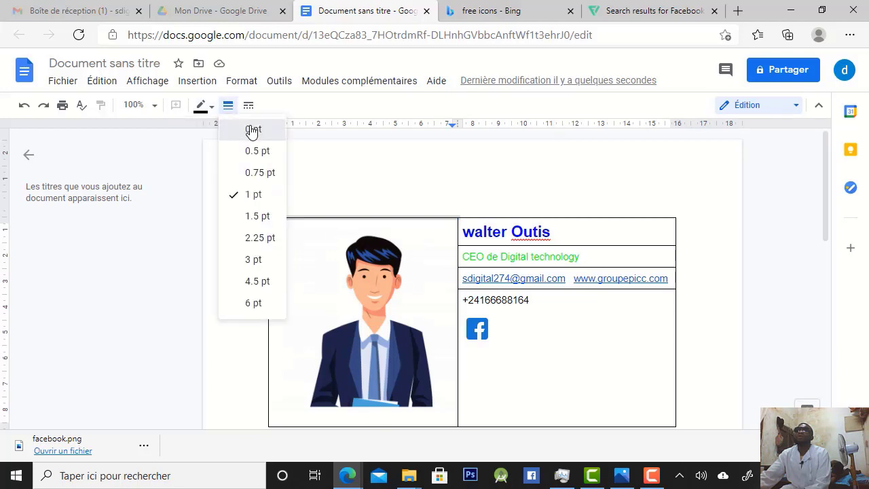
{"action": "left_click", "coordinate": [252, 130]}
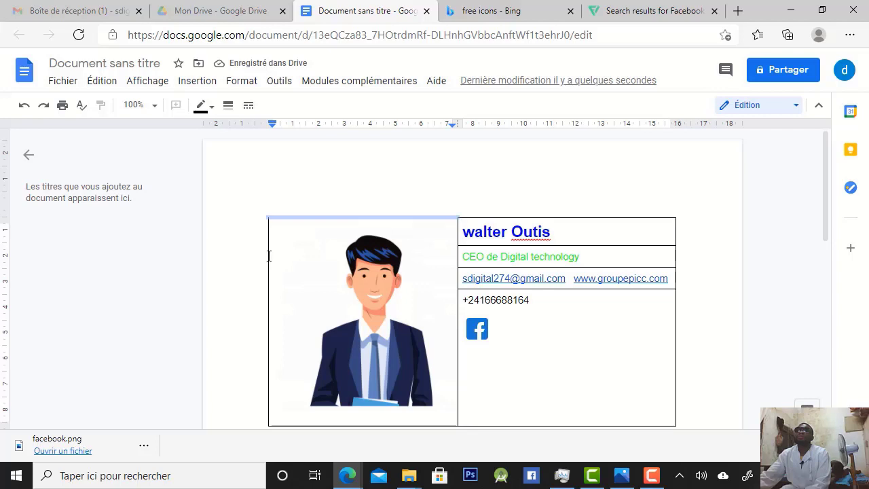
Set every segment of the avatar cell's left border to a width of 0 pt
{"action": "left_click", "coordinate": [268, 336]}
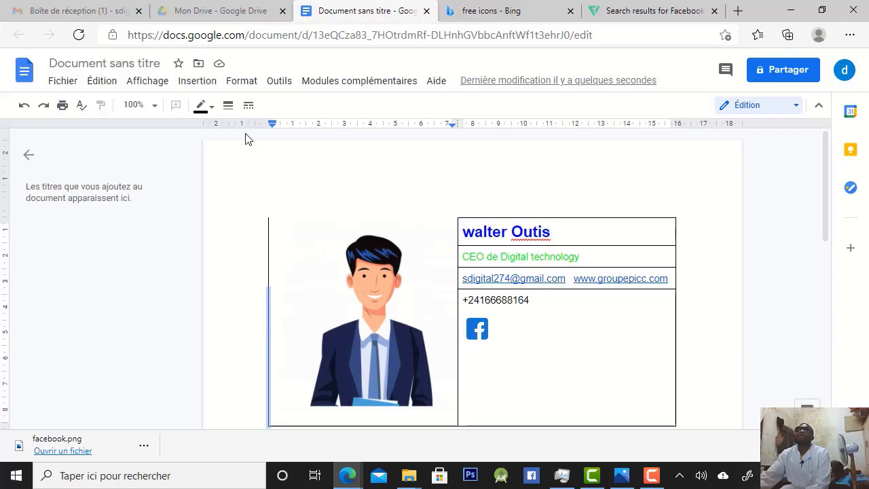
{"action": "left_click", "coordinate": [228, 106]}
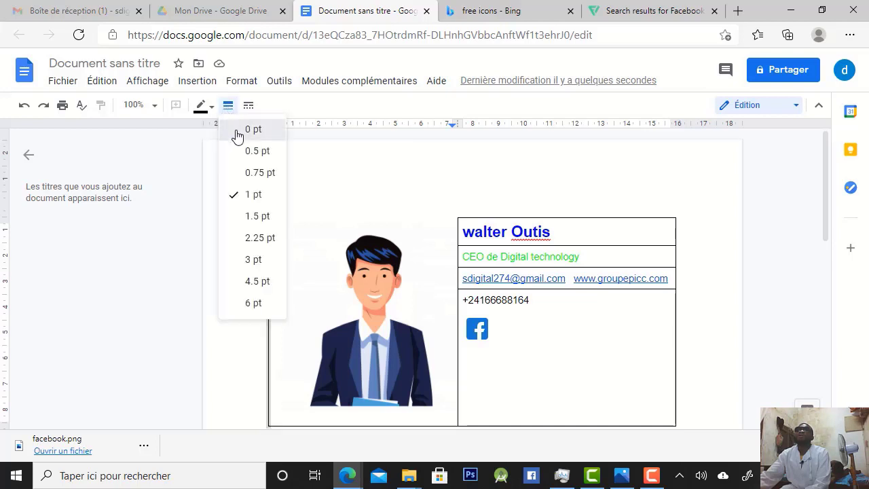
{"action": "left_click", "coordinate": [236, 130]}
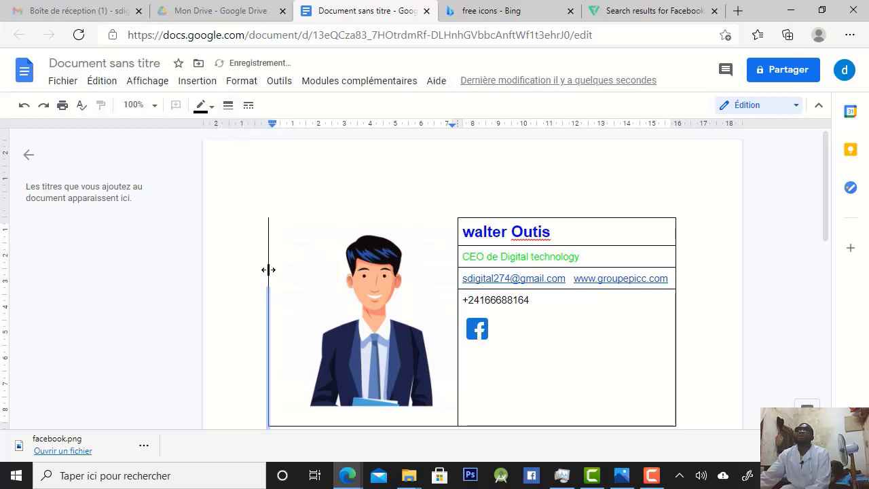
{"action": "left_click", "coordinate": [228, 105]}
{"action": "left_click", "coordinate": [243, 129]}
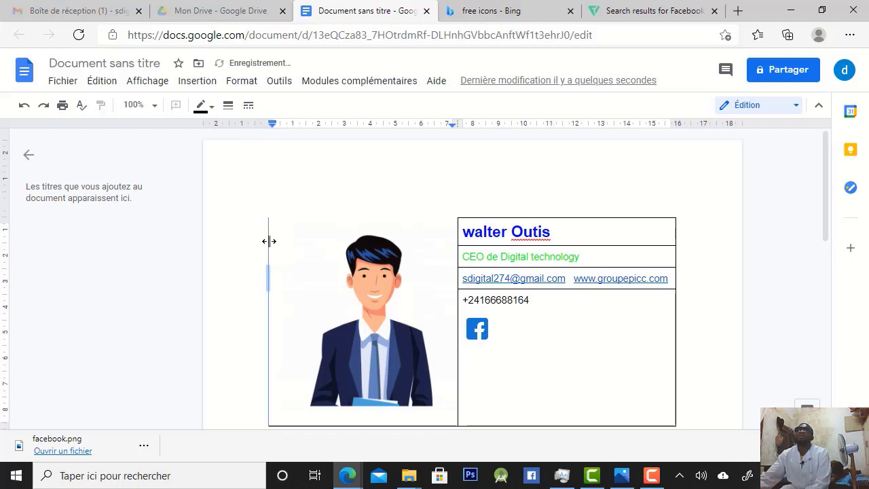
{"action": "left_click", "coordinate": [230, 105]}
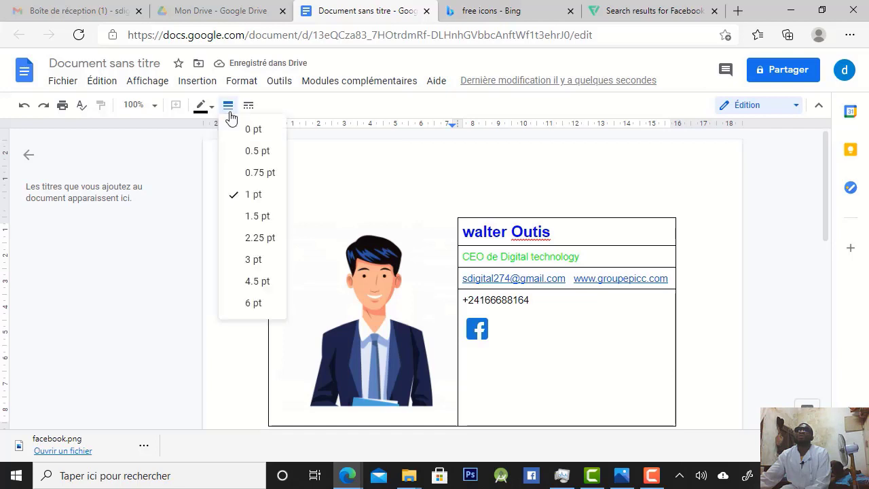
{"action": "left_click", "coordinate": [245, 130]}
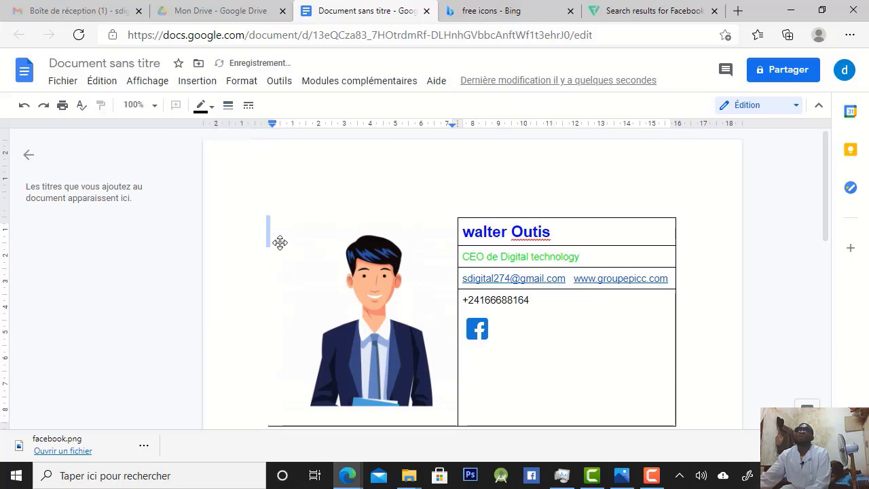
{"action": "left_click", "coordinate": [228, 105]}
{"action": "left_click", "coordinate": [250, 136]}
Set the table's bottom border to 0 pt under both the avatar cell and the phone number cell
{"action": "left_click", "coordinate": [423, 425]}
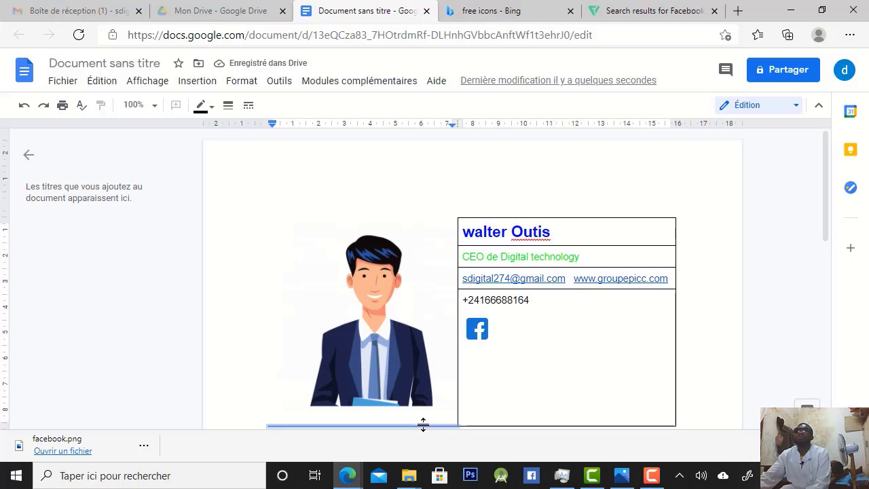
{"action": "left_click", "coordinate": [228, 107]}
{"action": "left_click", "coordinate": [251, 130]}
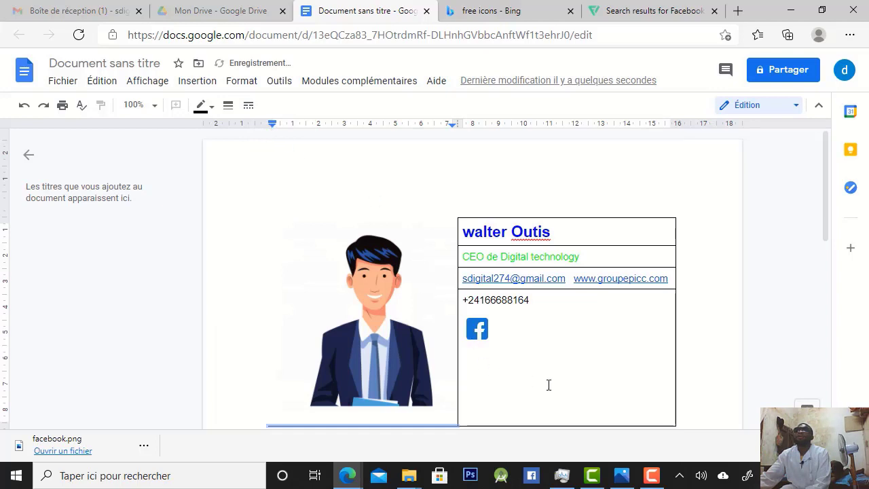
{"action": "left_click", "coordinate": [556, 426]}
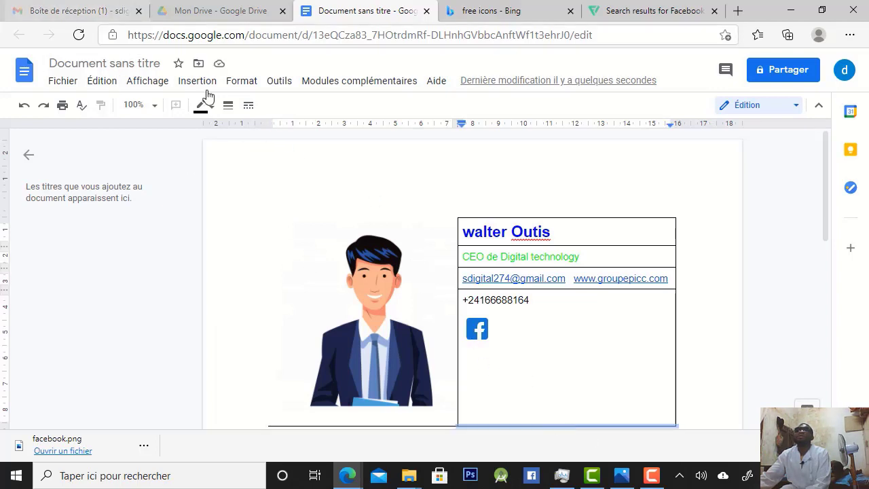
{"action": "left_click", "coordinate": [229, 107]}
{"action": "left_click", "coordinate": [250, 135]}
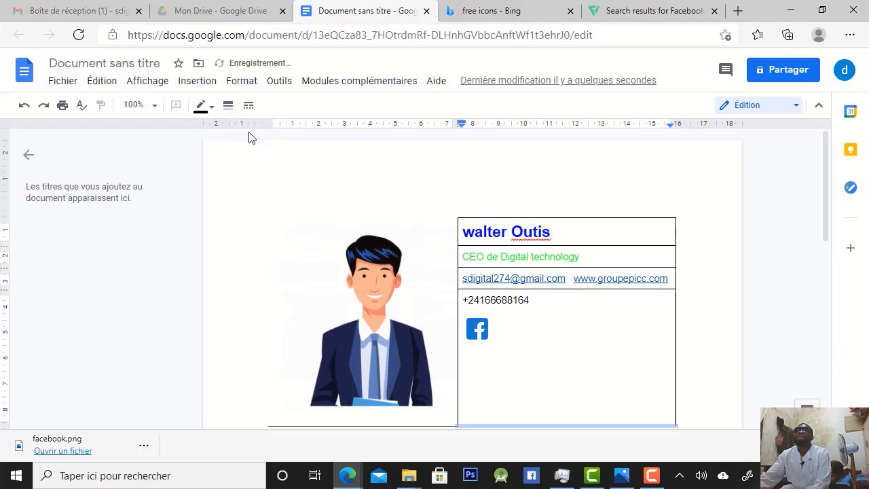
{"action": "left_click", "coordinate": [407, 421]}
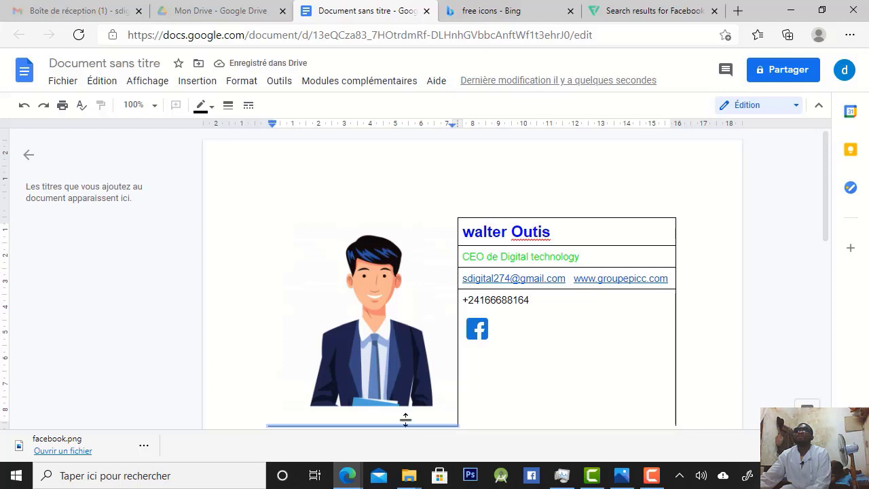
{"action": "left_click", "coordinate": [234, 106]}
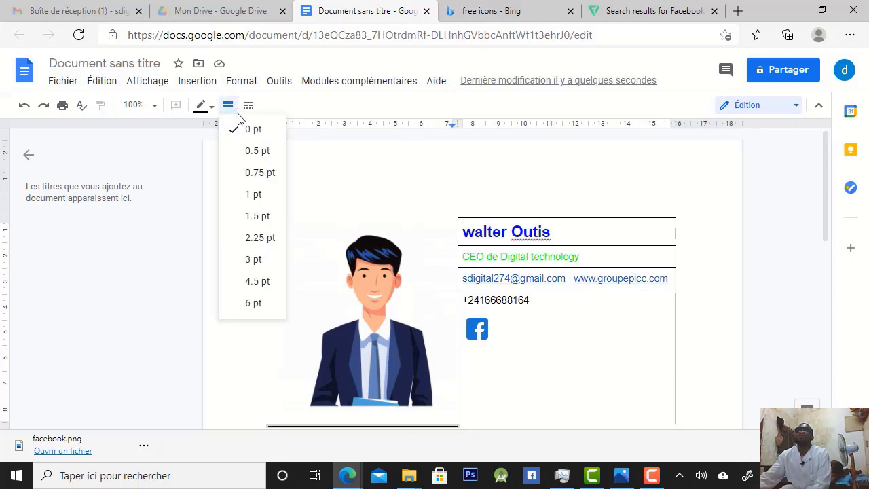
{"action": "left_click", "coordinate": [245, 130]}
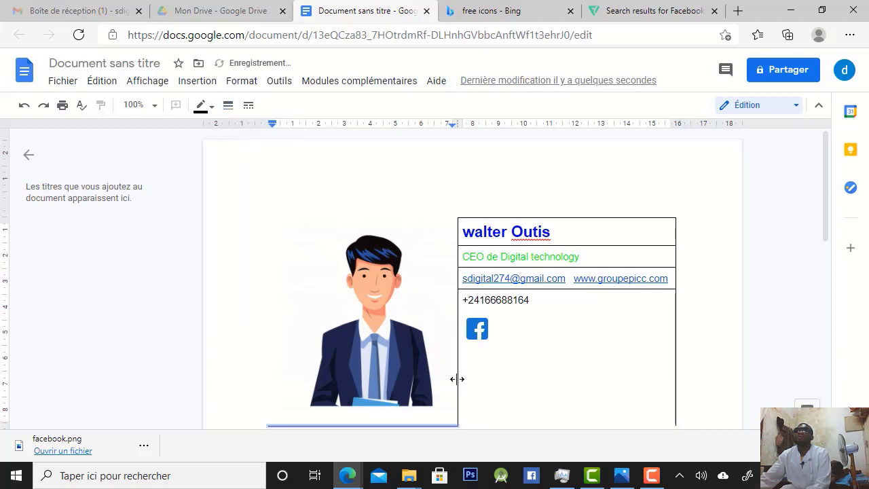
Set the top border of the full name cell to 0 pt
{"action": "left_click", "coordinate": [556, 218]}
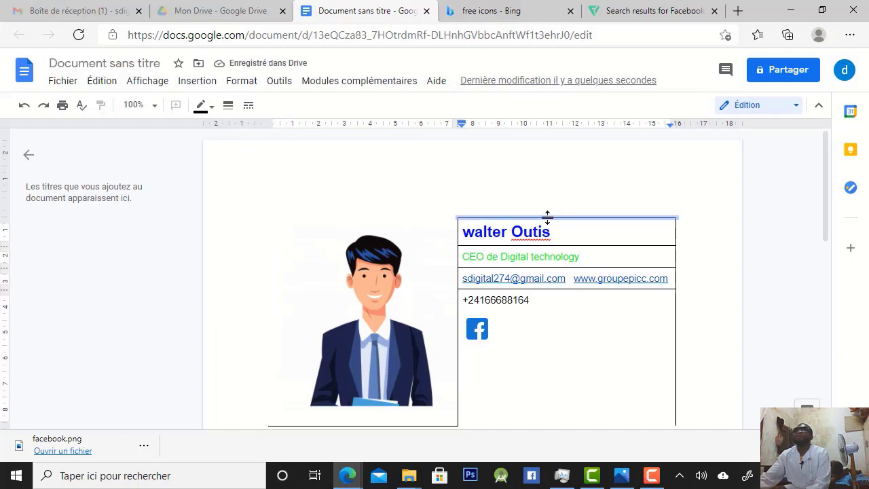
{"action": "left_click", "coordinate": [228, 105]}
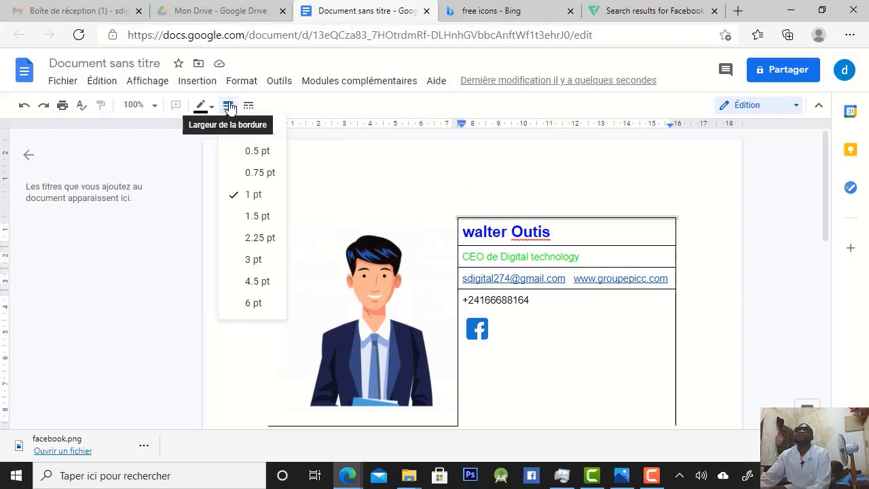
{"action": "left_click", "coordinate": [252, 129]}
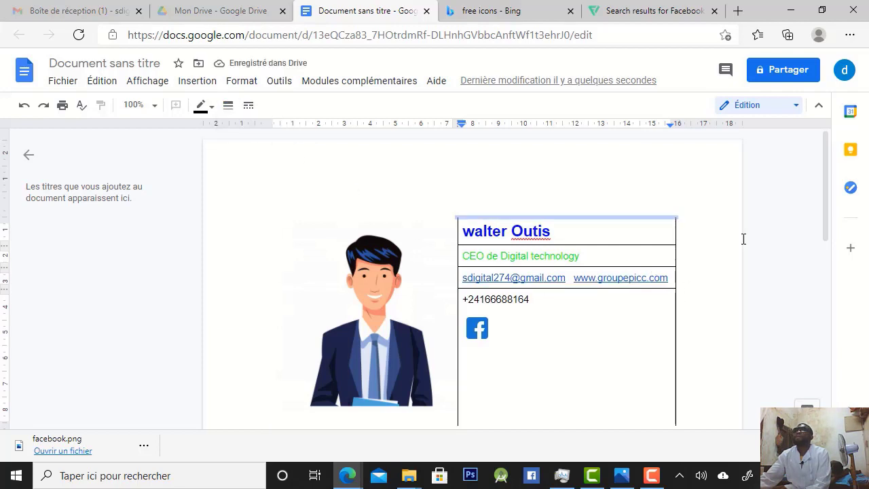
Set the right borders of the phone number, job title and full name cells to 0 pt
{"action": "scroll", "coordinate": [736, 231], "scroll_direction": "down", "scroll_amount": 3}
{"action": "scroll", "coordinate": [681, 221], "scroll_direction": "up", "scroll_amount": 1}
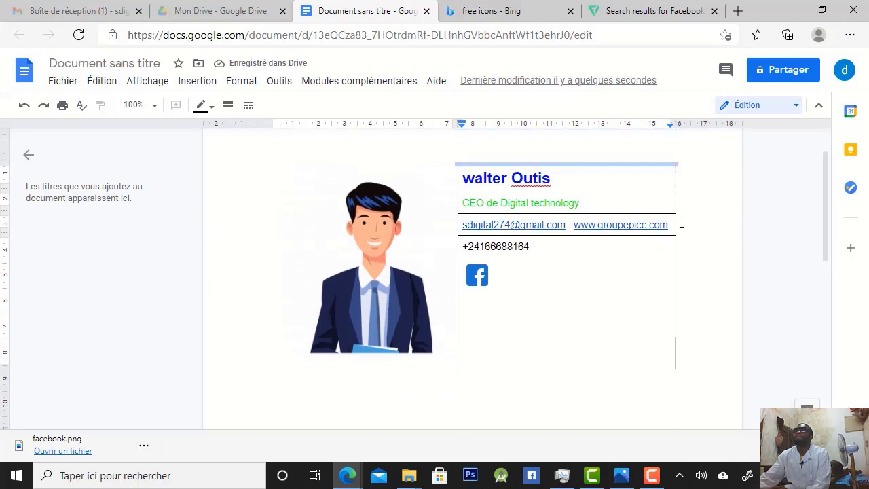
{"action": "scroll", "coordinate": [680, 234], "scroll_direction": "up", "scroll_amount": 1}
{"action": "left_click", "coordinate": [674, 254]}
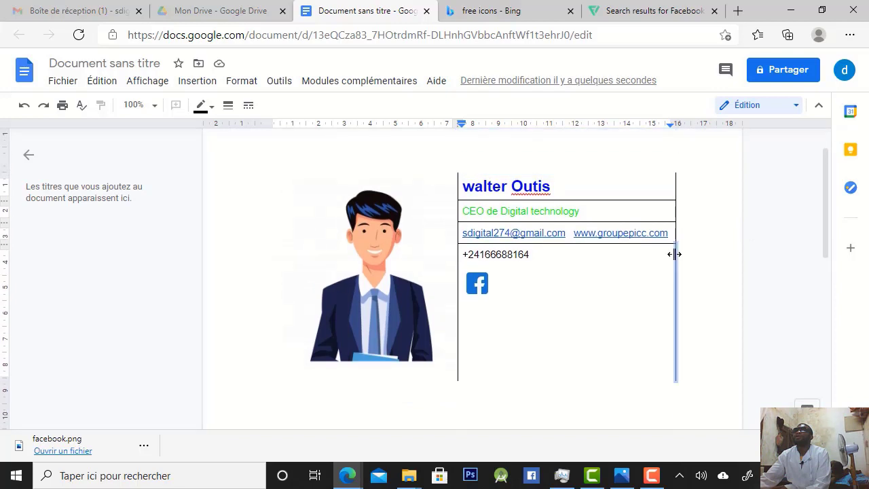
{"action": "left_click", "coordinate": [229, 107]}
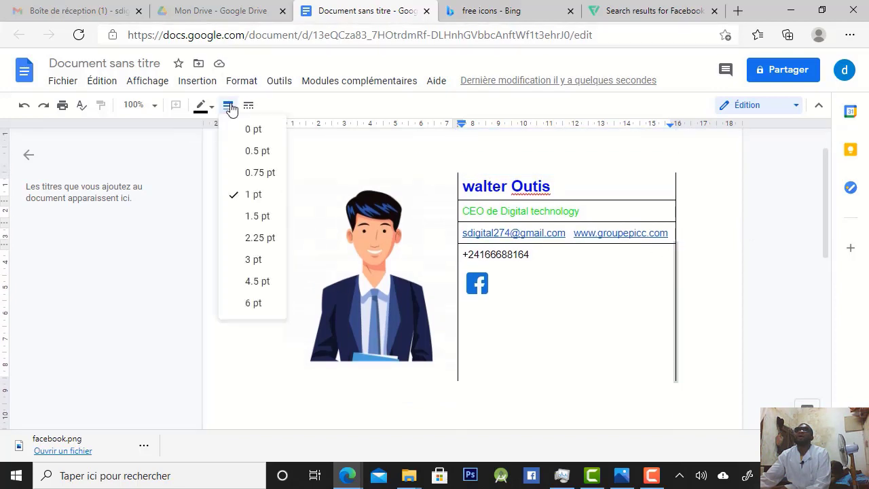
{"action": "left_click", "coordinate": [253, 128]}
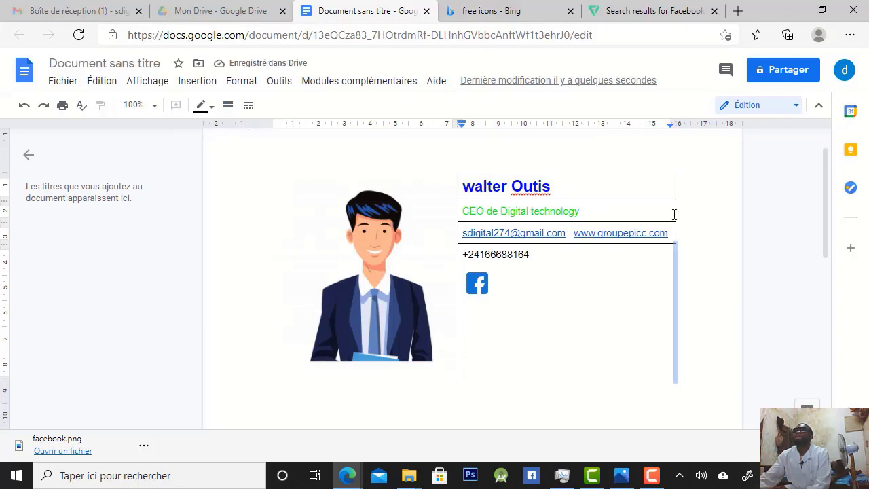
{"action": "left_click", "coordinate": [674, 215]}
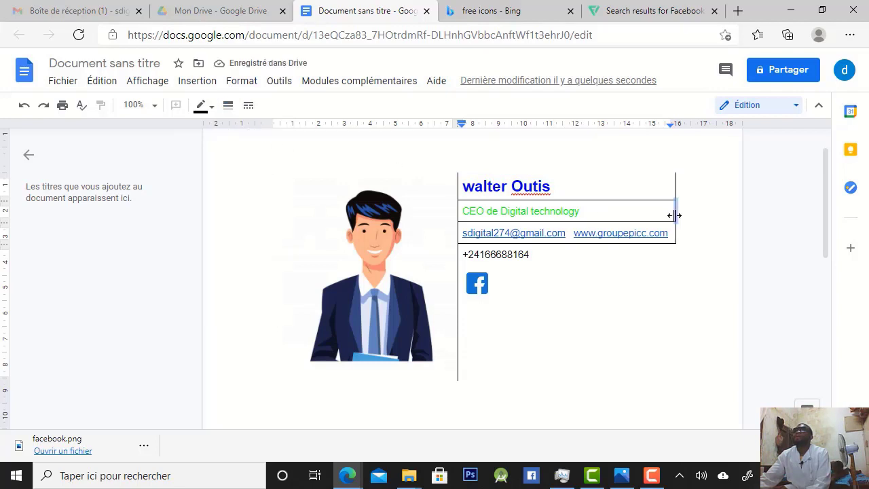
{"action": "left_click", "coordinate": [229, 106]}
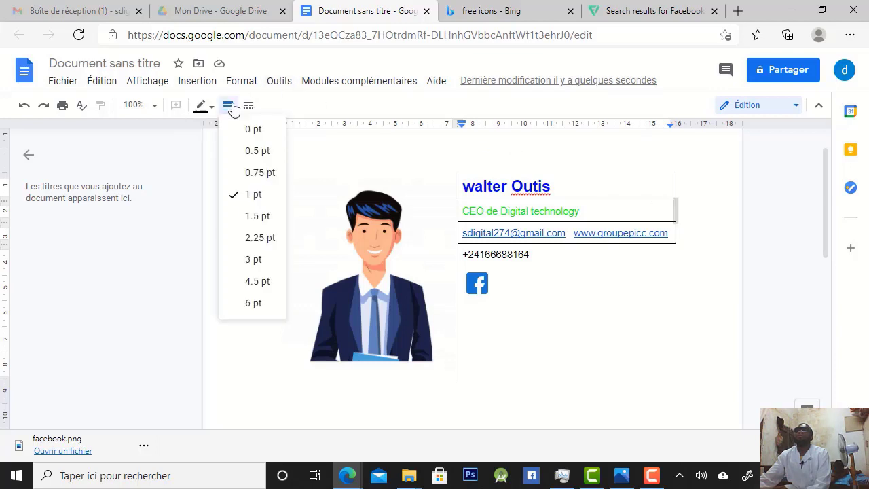
{"action": "left_click", "coordinate": [250, 130]}
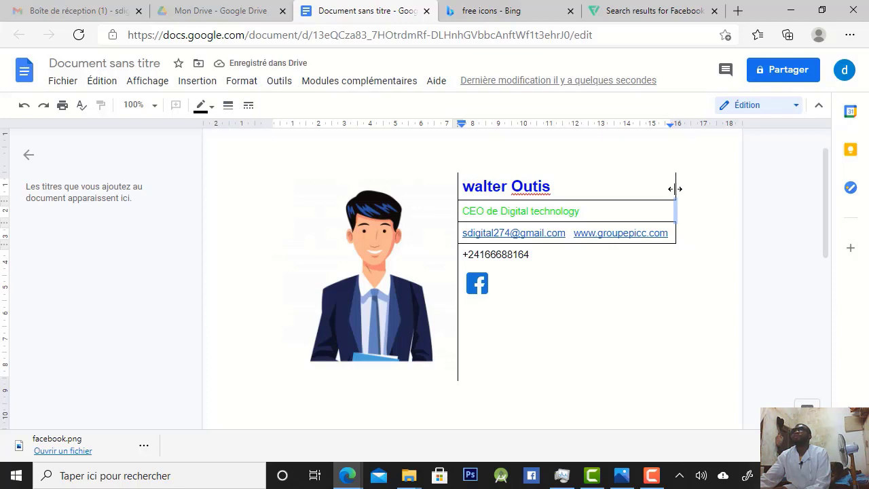
{"action": "left_click", "coordinate": [674, 189]}
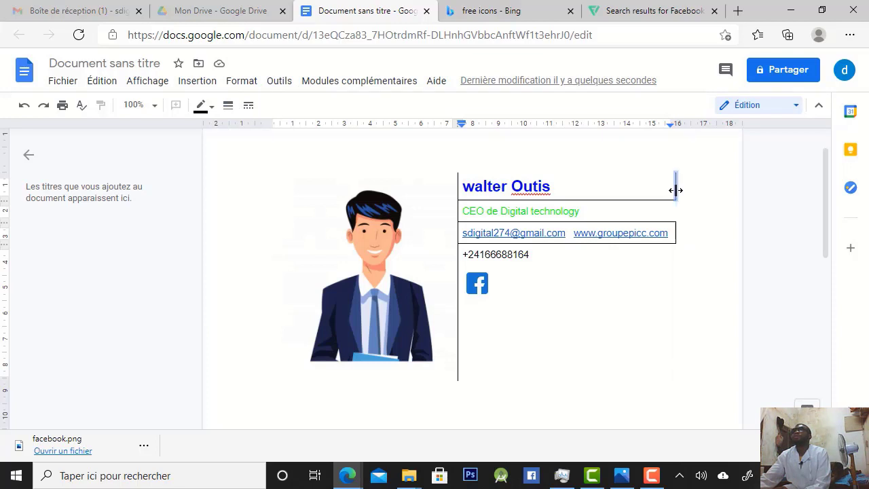
{"action": "left_click", "coordinate": [229, 106]}
{"action": "left_click", "coordinate": [251, 129]}
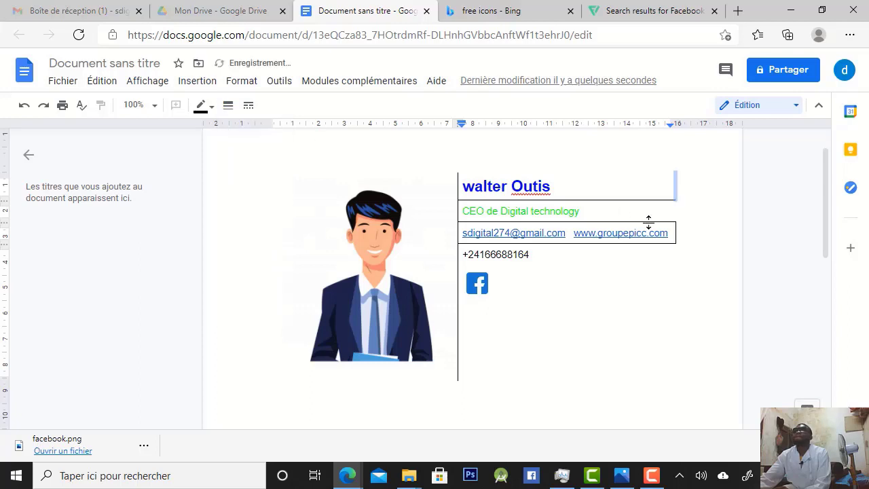
Set the horizontal borders below the full name, job title and email/website cells to 0 pt
{"action": "left_click", "coordinate": [606, 198]}
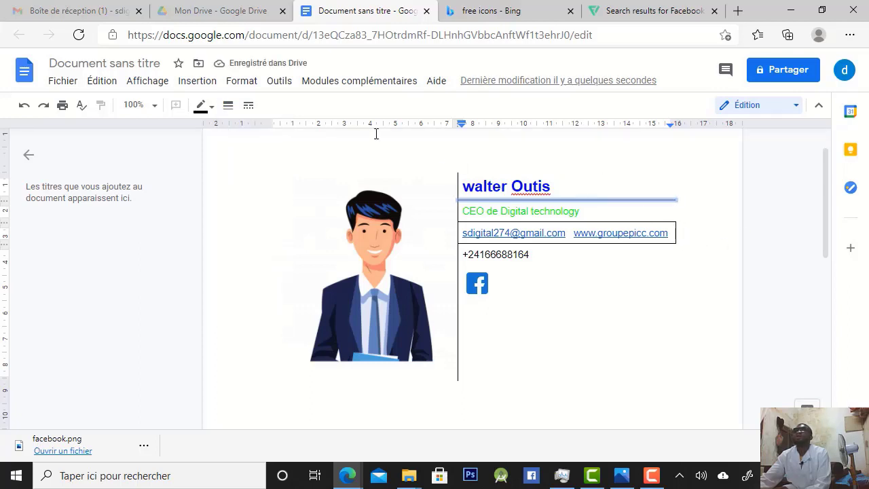
{"action": "left_click", "coordinate": [228, 105]}
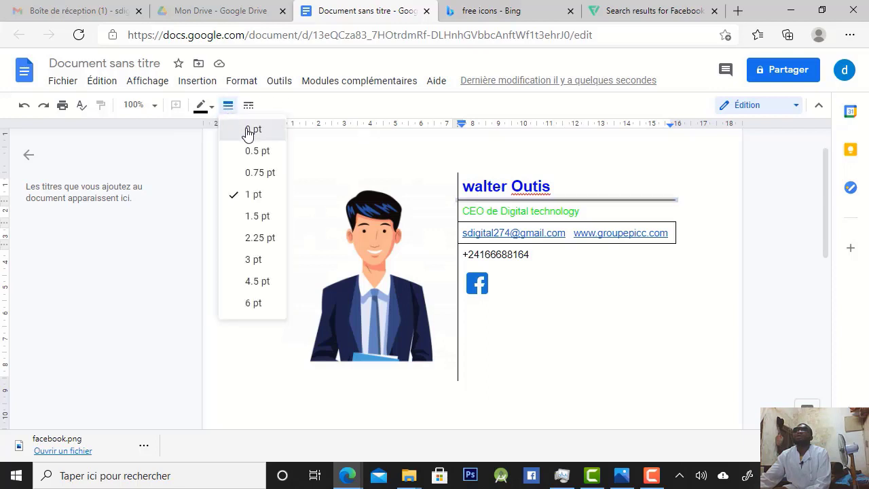
{"action": "left_click", "coordinate": [251, 129]}
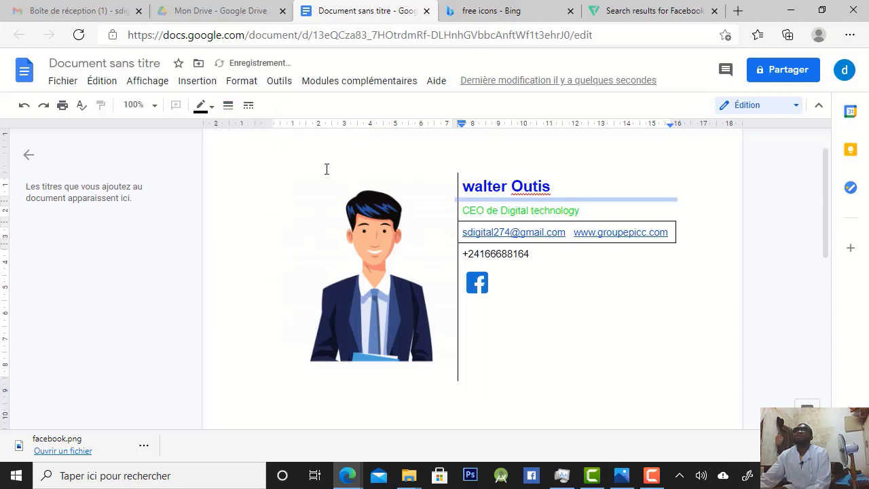
{"action": "left_click", "coordinate": [541, 219]}
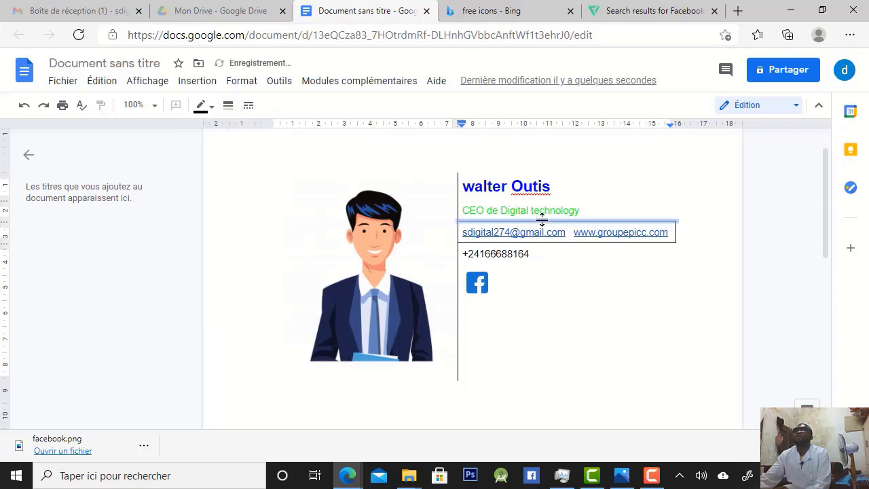
{"action": "left_click", "coordinate": [229, 106]}
{"action": "left_click", "coordinate": [248, 129]}
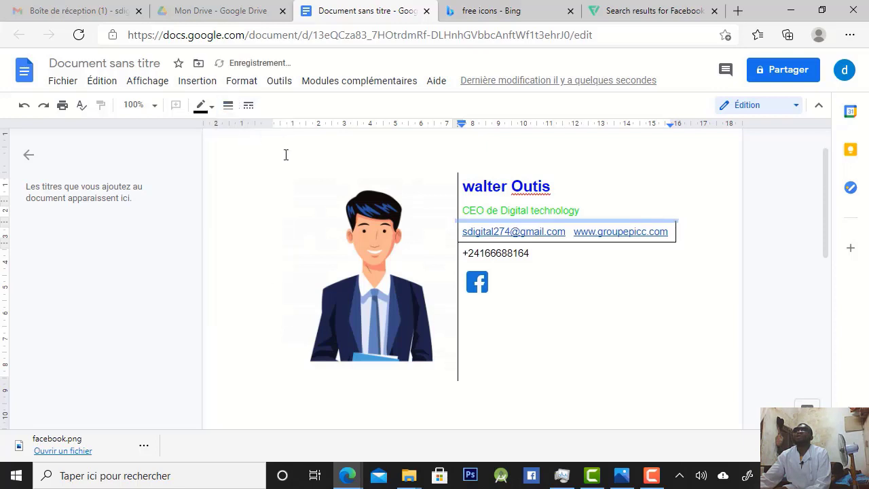
{"action": "left_click", "coordinate": [497, 240]}
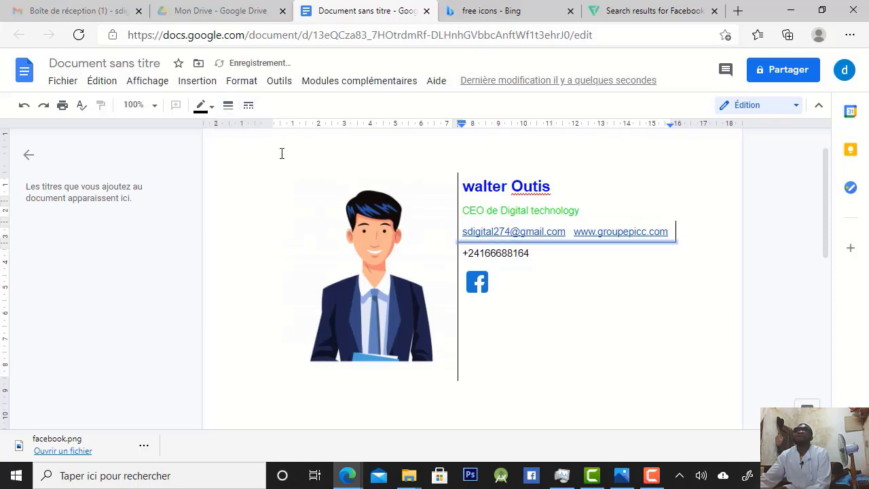
{"action": "left_click", "coordinate": [229, 106]}
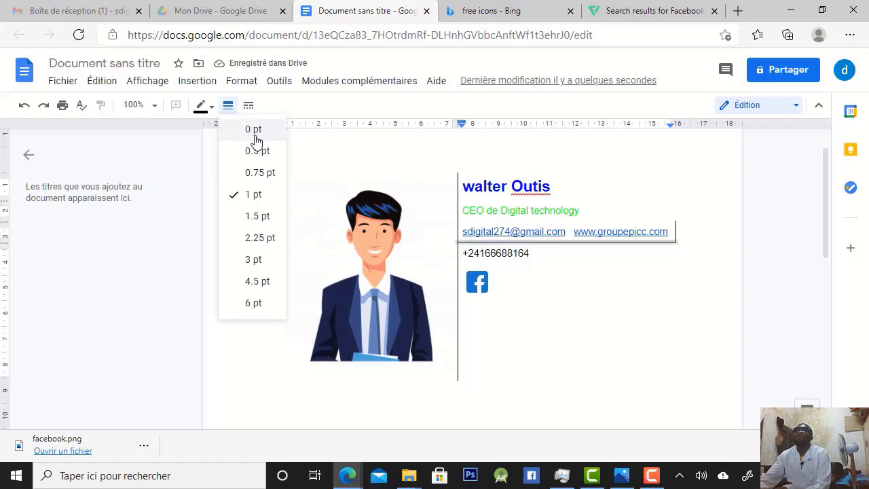
{"action": "left_click", "coordinate": [250, 129]}
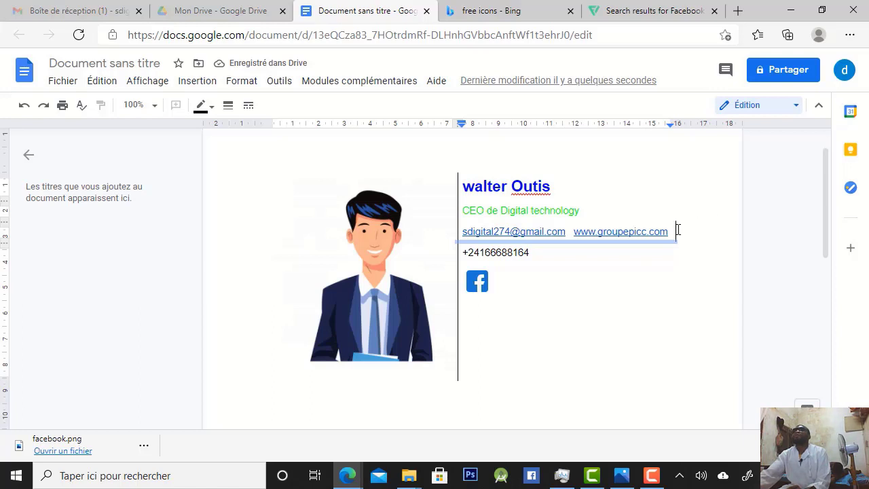
Set the right border of the email and website cell to 0 pt
{"action": "left_click", "coordinate": [677, 230]}
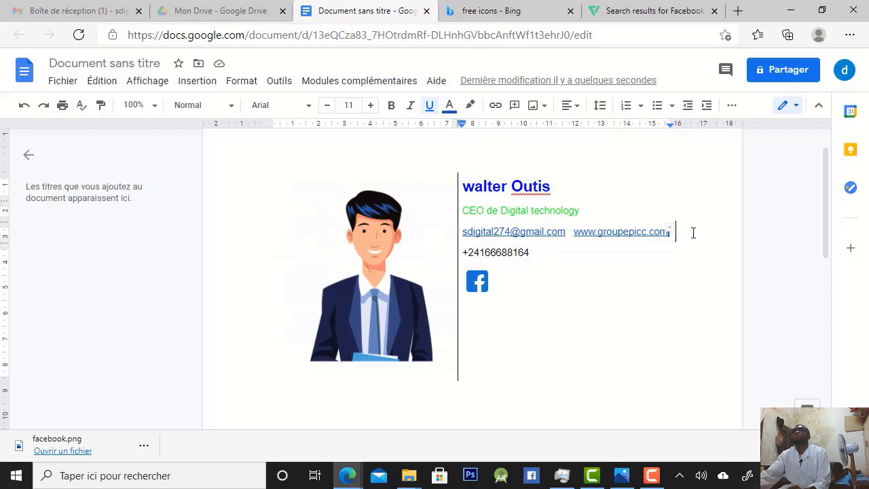
{"action": "left_click", "coordinate": [674, 232]}
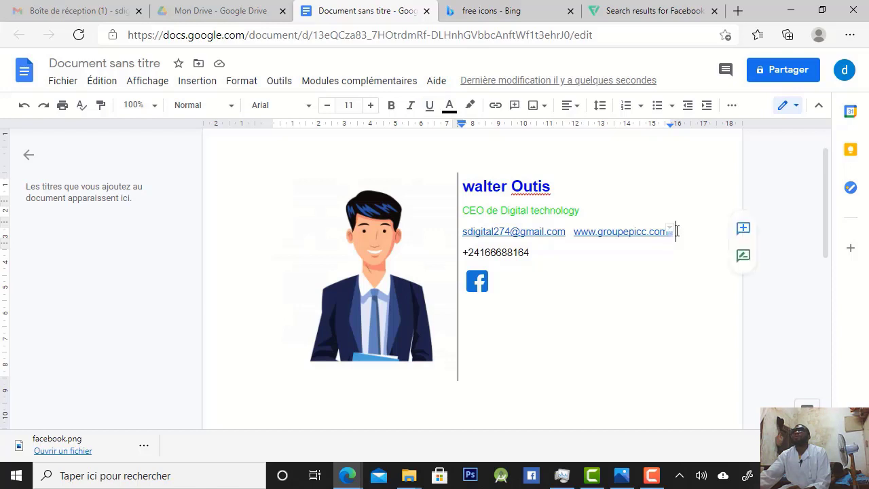
{"action": "left_click", "coordinate": [674, 222]}
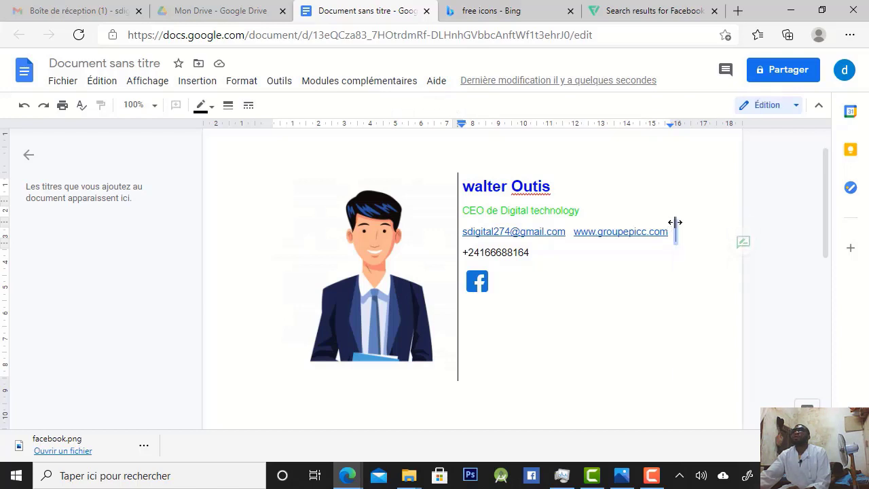
{"action": "left_click", "coordinate": [228, 105]}
{"action": "left_click", "coordinate": [242, 135]}
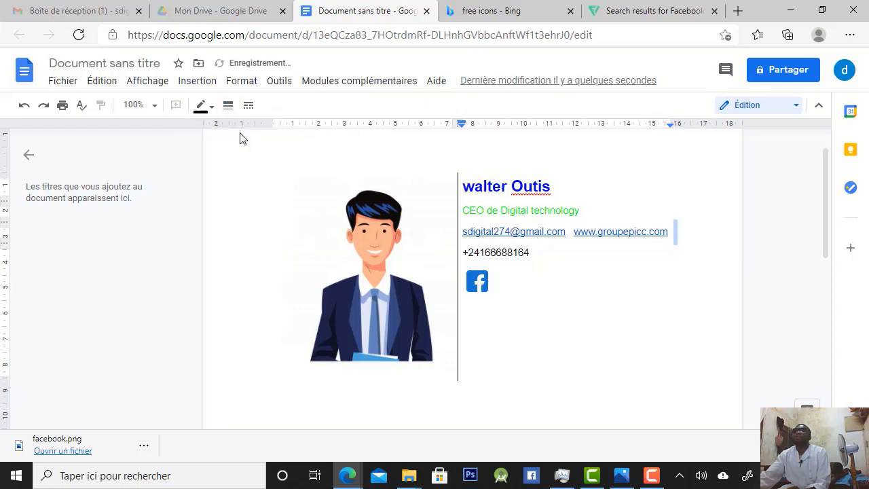
{"action": "left_click", "coordinate": [495, 356]}
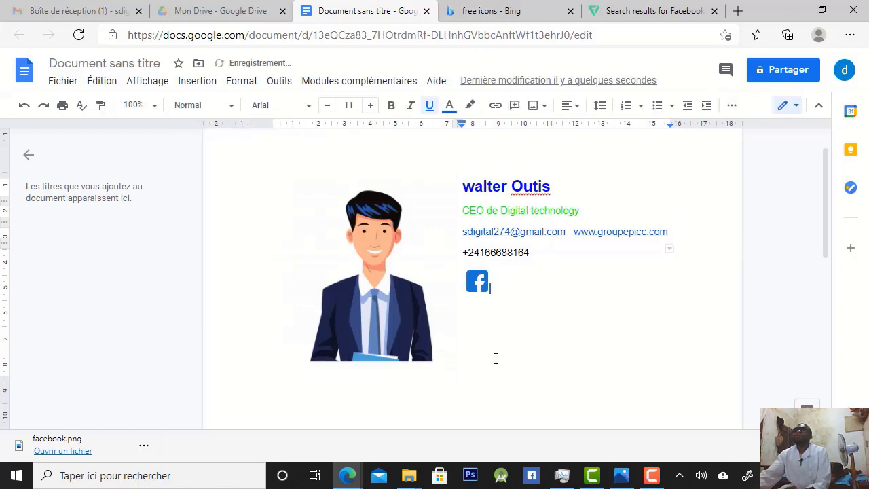
Set the vertical divider segments beside the phone number, email/website and job title cells to 2.25 pt
{"action": "left_click", "coordinate": [457, 301]}
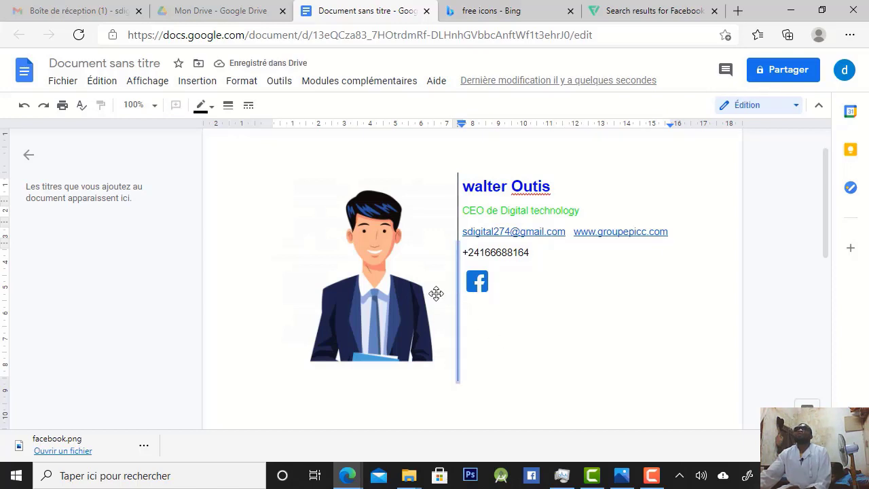
{"action": "left_click", "coordinate": [458, 218]}
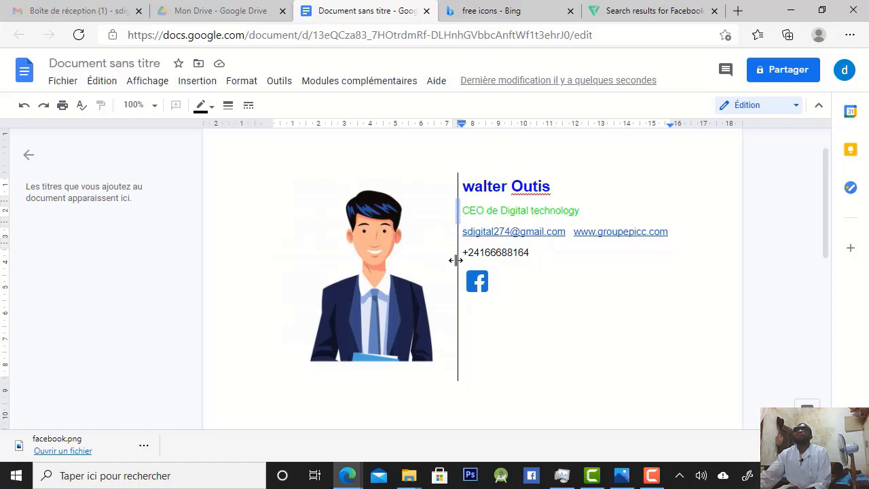
{"action": "left_click", "coordinate": [457, 373]}
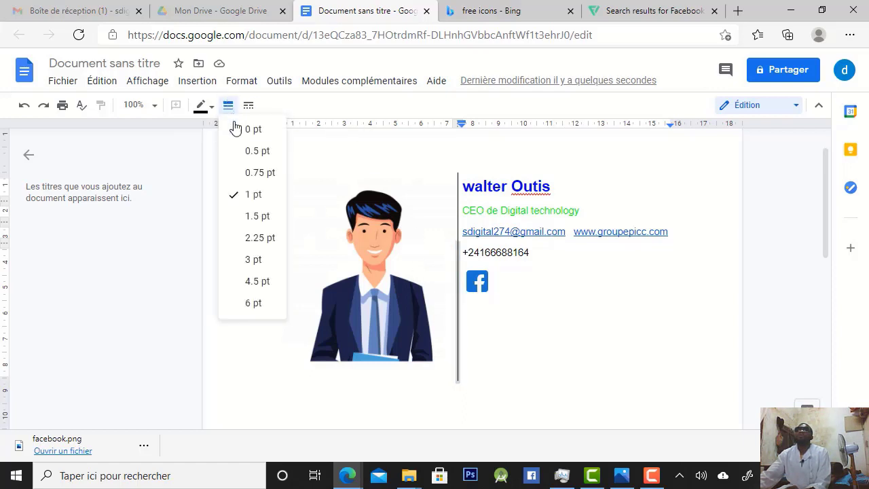
{"action": "left_click", "coordinate": [262, 236]}
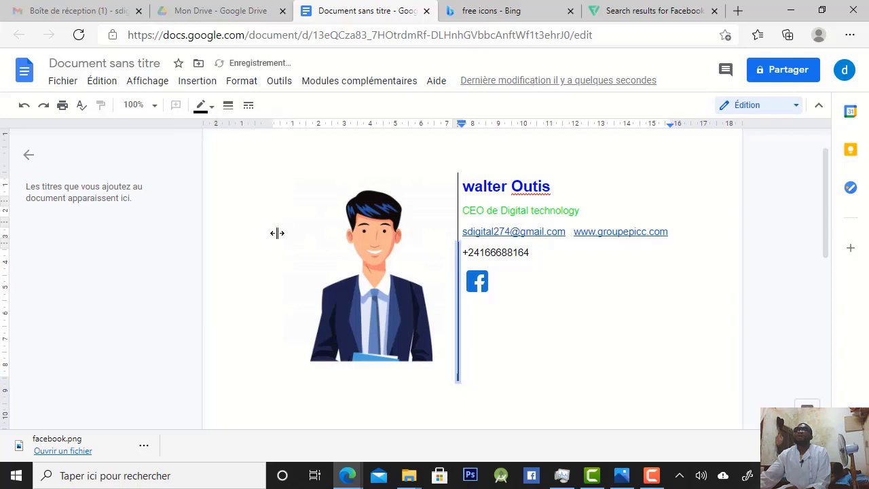
{"action": "left_click", "coordinate": [458, 224]}
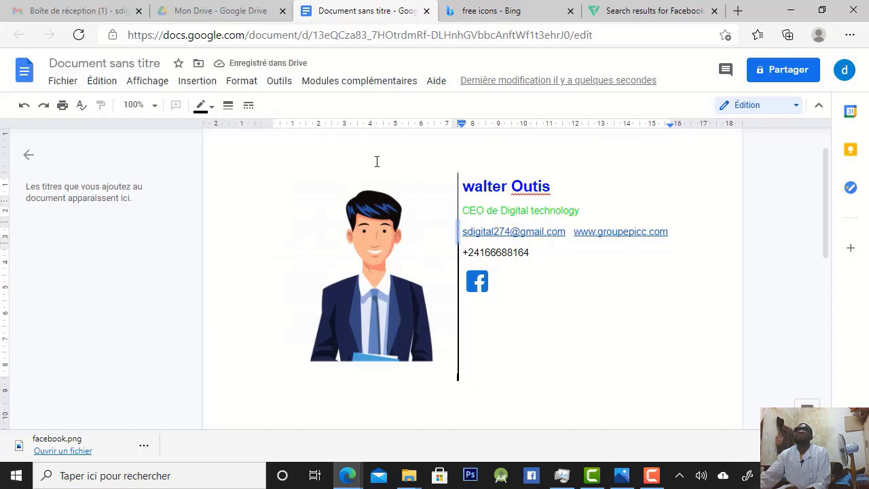
{"action": "left_click", "coordinate": [228, 105]}
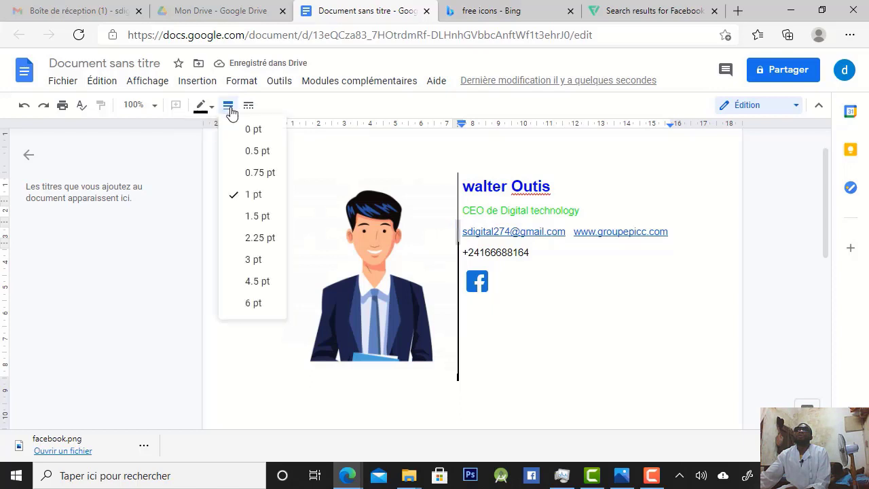
{"action": "left_click", "coordinate": [252, 237]}
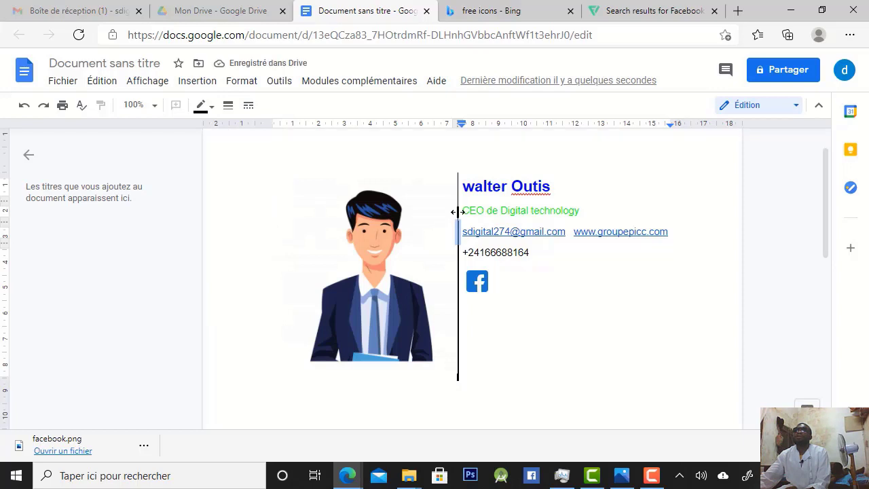
{"action": "left_click", "coordinate": [228, 106]}
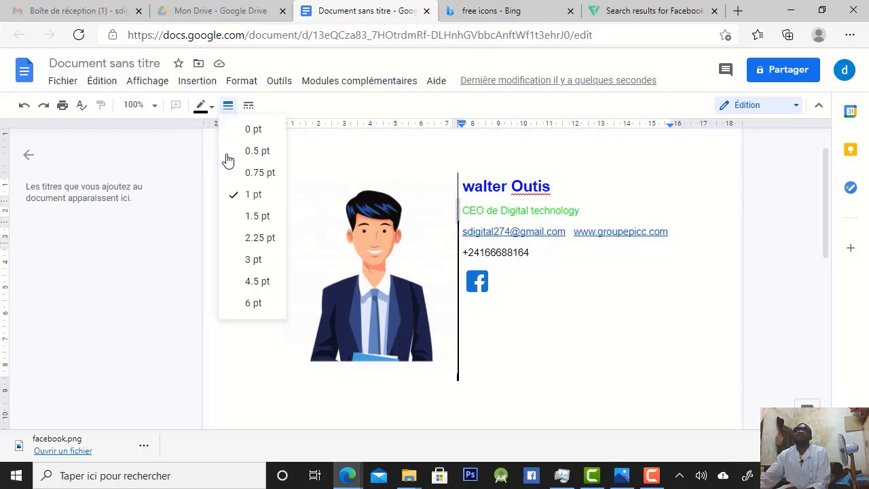
{"action": "left_click", "coordinate": [264, 238]}
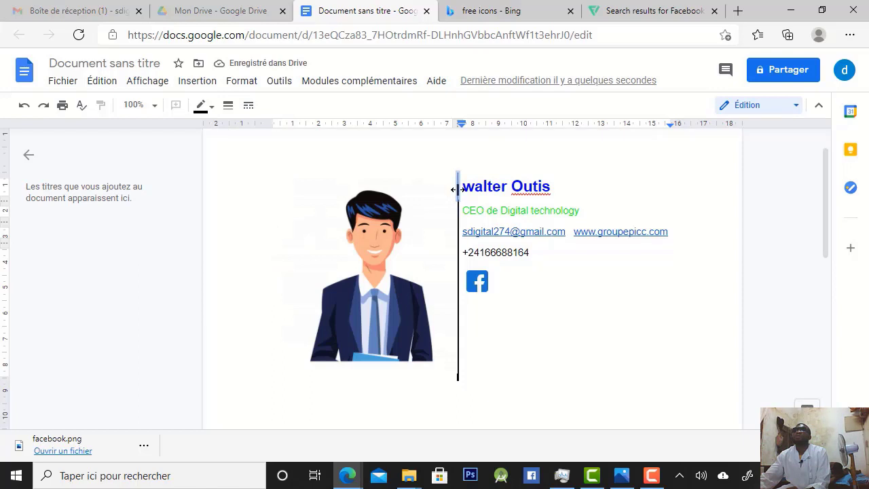
Set the vertical divider segment between the avatar and the full name cell to 0 pt
{"action": "left_click", "coordinate": [229, 107]}
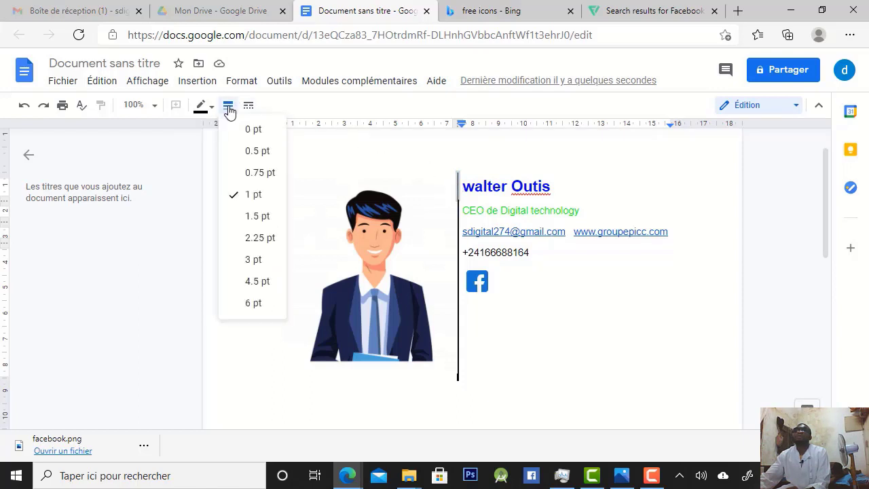
{"action": "left_click", "coordinate": [250, 135]}
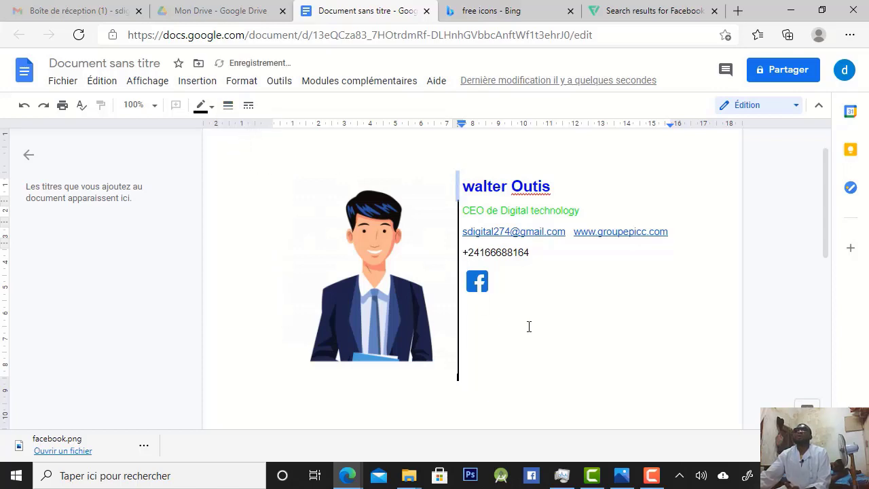
{"action": "left_click", "coordinate": [571, 316]}
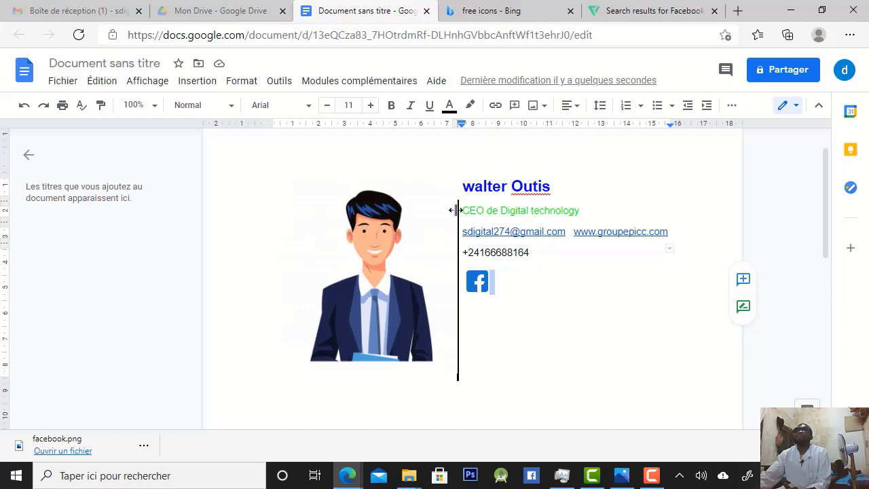
{"action": "left_click", "coordinate": [456, 207]}
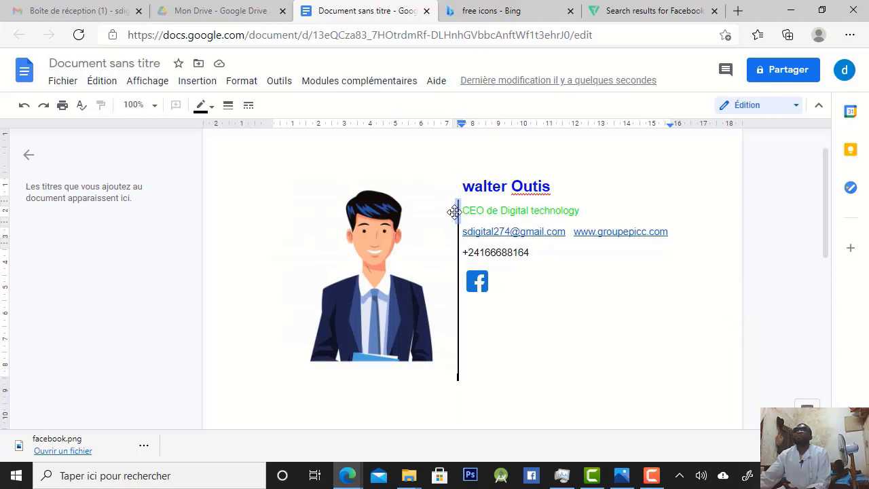
{"action": "left_click", "coordinate": [508, 345]}
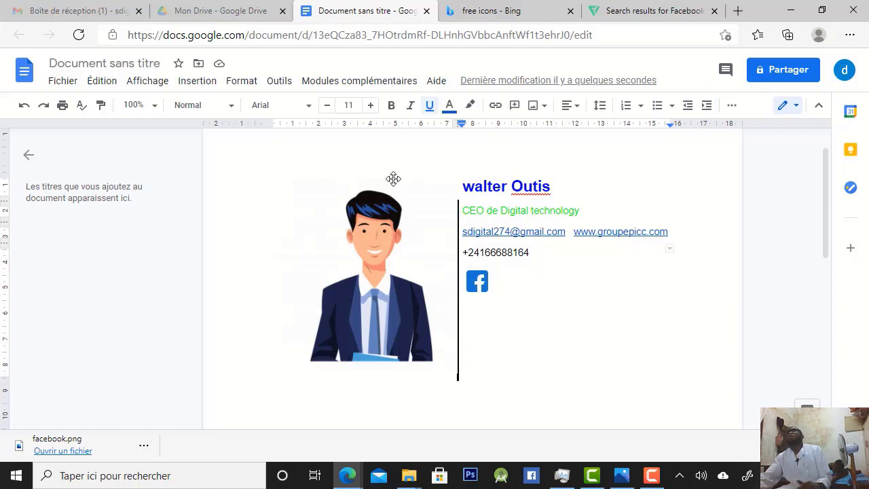
Try moving the full name down with three blank lines above it, and remove those lines again
{"action": "left_click", "coordinate": [463, 184]}
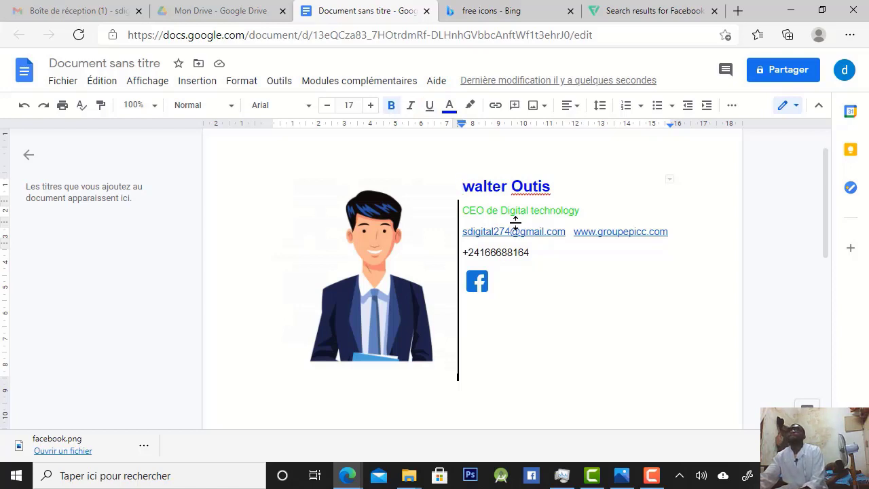
{"action": "key", "text": "Return"}
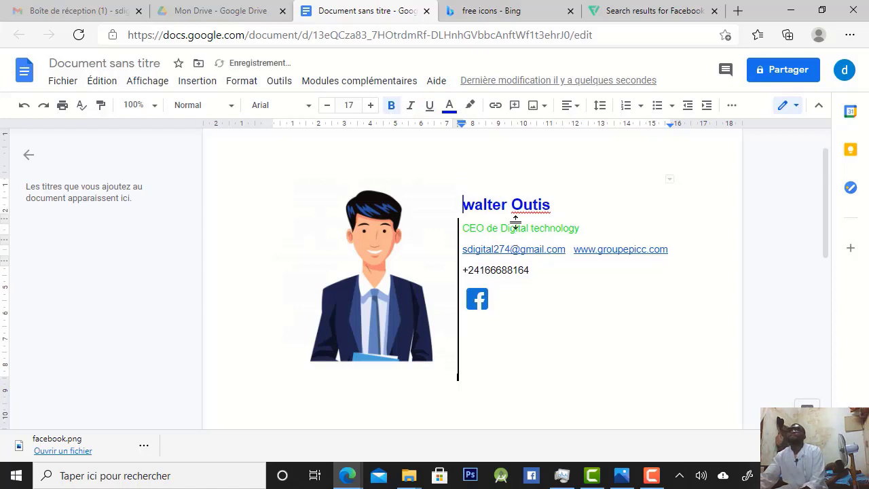
{"action": "key", "text": "Return"}
{"action": "key", "text": "Return"}
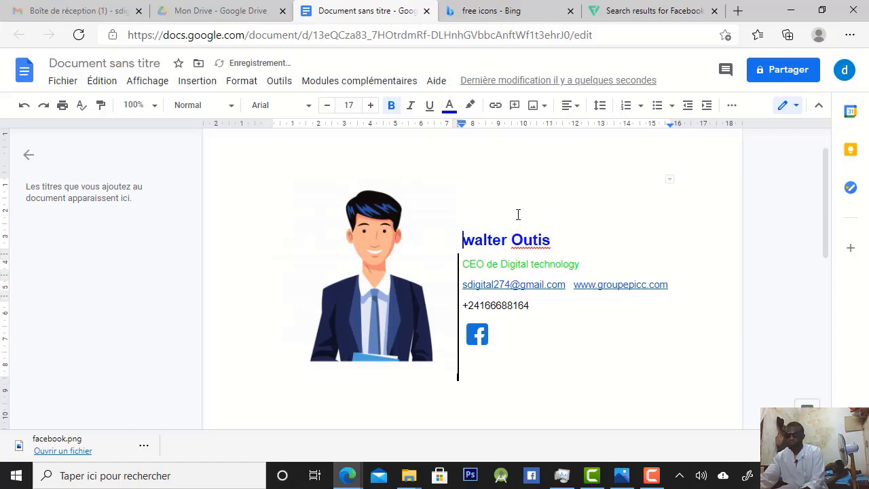
{"action": "key", "text": "BackSpace"}
{"action": "key", "text": "BackSpace"}
{"action": "key", "text": "BackSpace"}
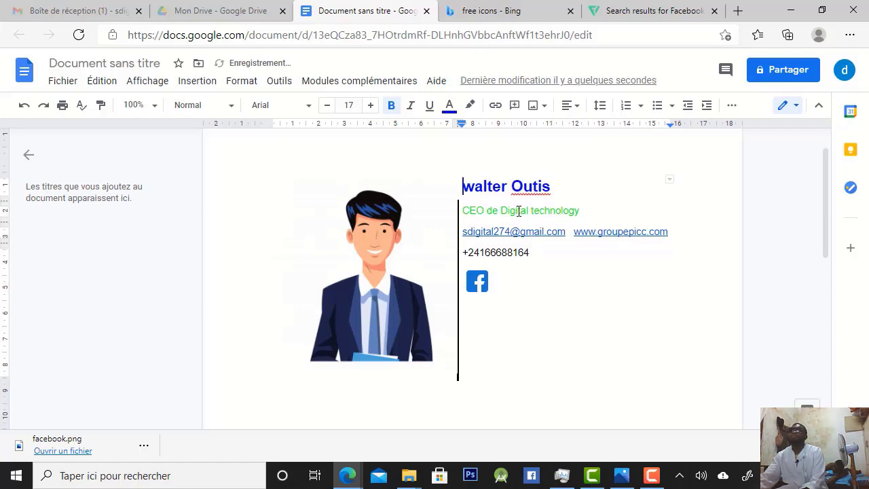
Select the entire signature table in the document and copy it
{"action": "left_click", "coordinate": [518, 335]}
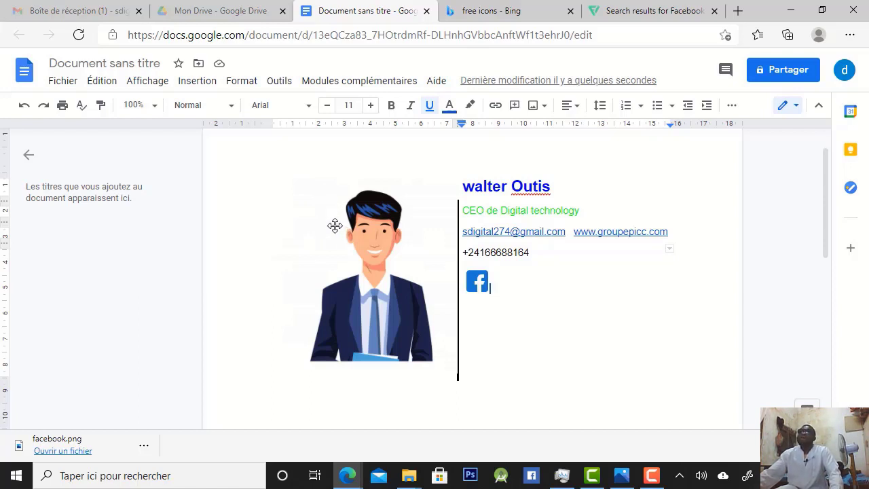
{"action": "key", "text": "ctrl+a"}
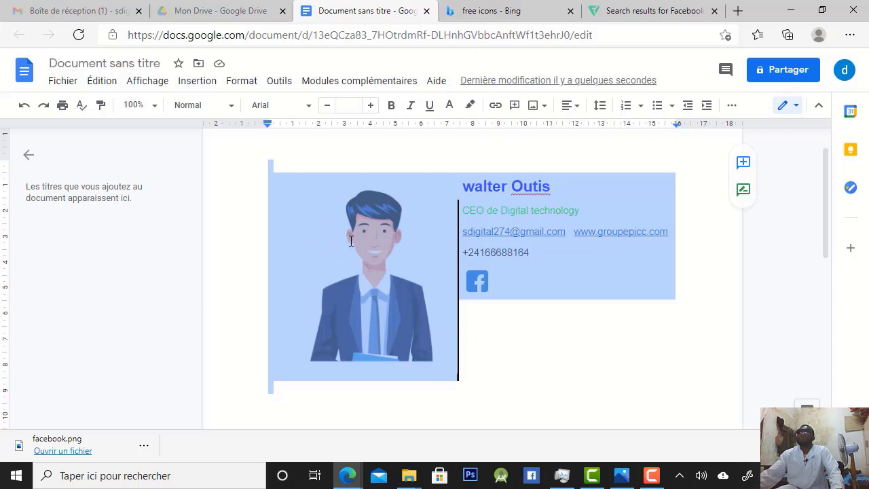
{"action": "right_click", "coordinate": [350, 241]}
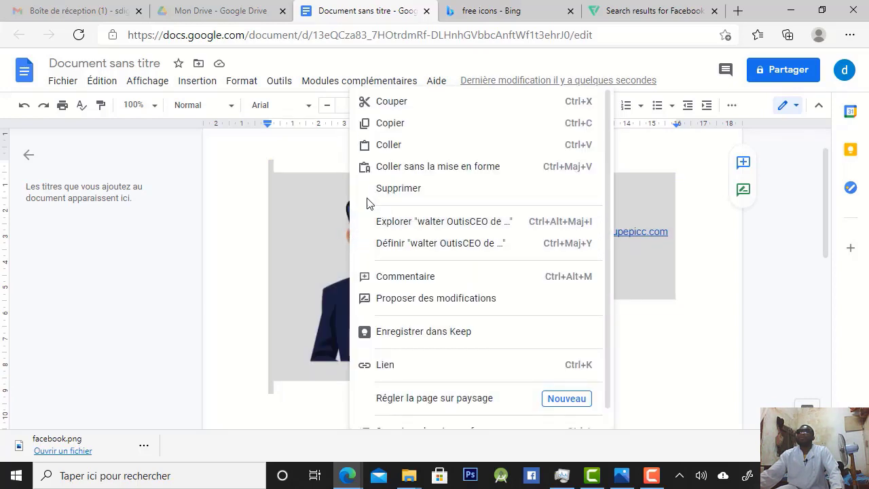
{"action": "left_click", "coordinate": [395, 129]}
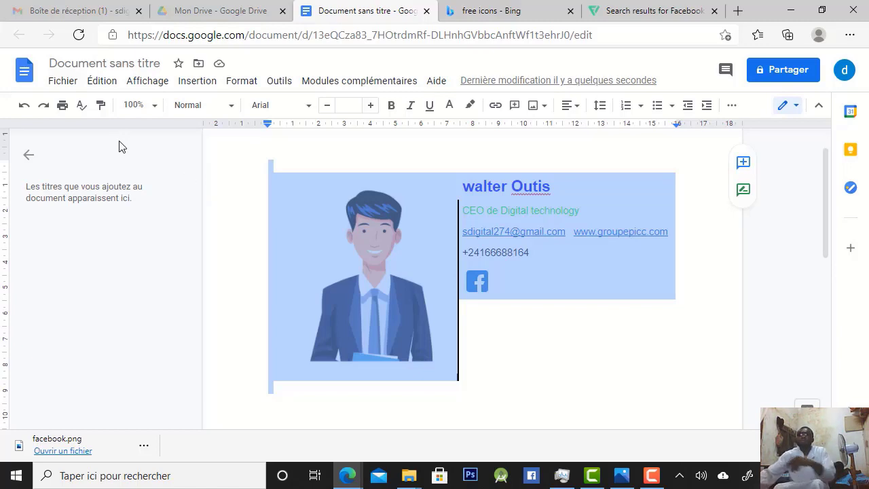
Switch to the Gmail inbox and open the full settings page
{"action": "left_click", "coordinate": [77, 11]}
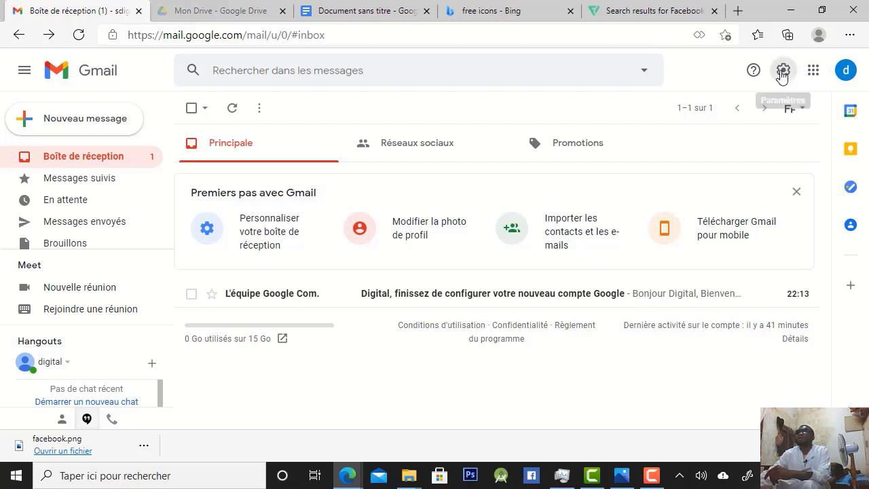
{"action": "left_click", "coordinate": [782, 71]}
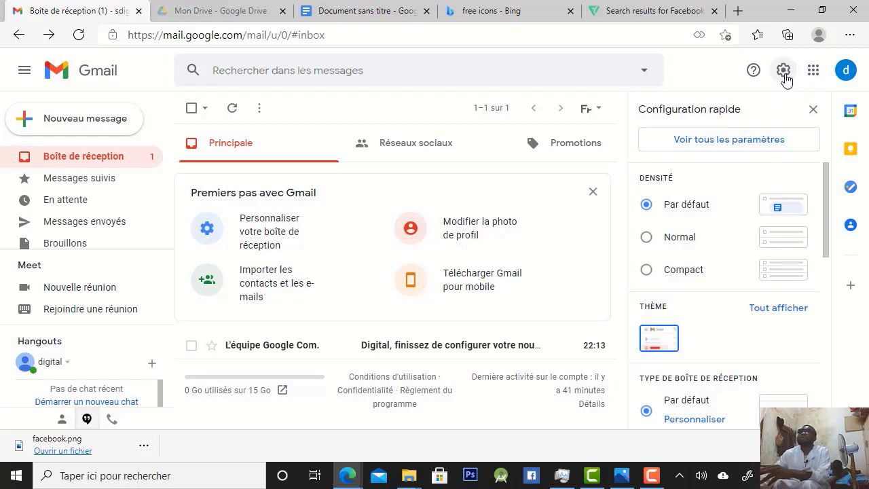
{"action": "left_click", "coordinate": [719, 144]}
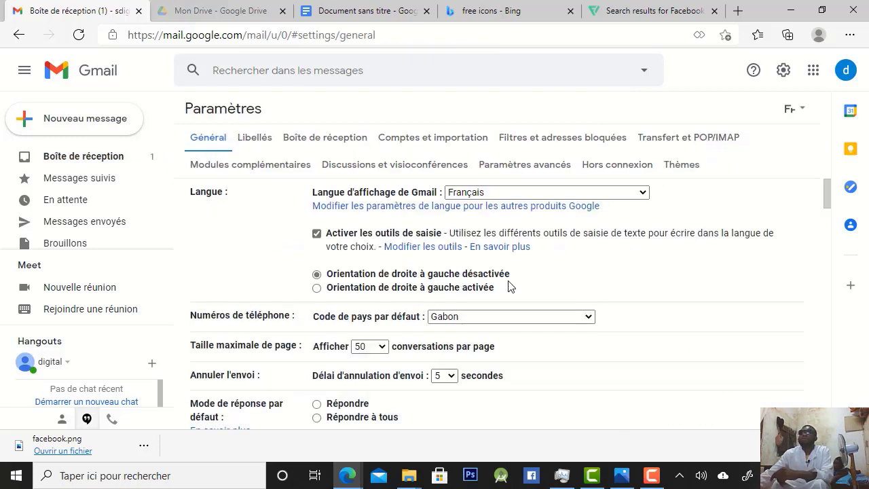
Create a new signature named digitalsign in the general settings' Signature section
{"action": "scroll", "coordinate": [618, 258], "scroll_direction": "down", "scroll_amount": 2}
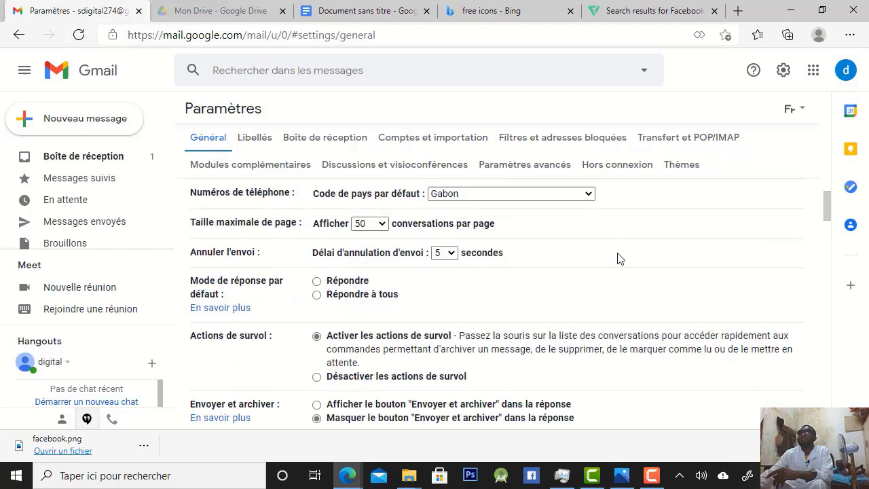
{"action": "scroll", "coordinate": [617, 258], "scroll_direction": "down", "scroll_amount": 10}
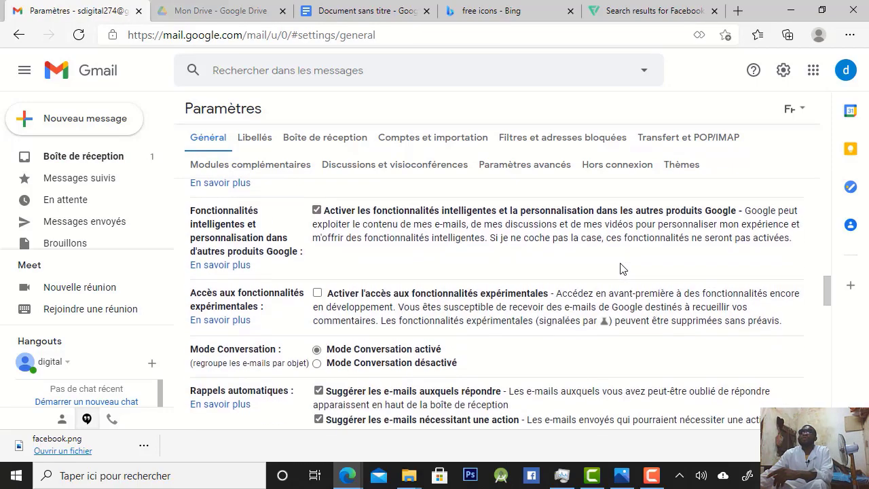
{"action": "scroll", "coordinate": [620, 269], "scroll_direction": "down", "scroll_amount": 10}
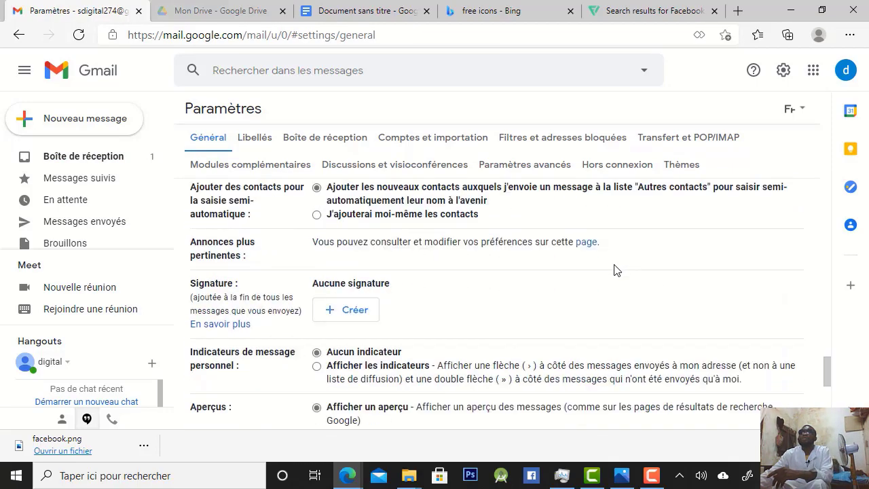
{"action": "scroll", "coordinate": [616, 270], "scroll_direction": "down", "scroll_amount": 4}
{"action": "scroll", "coordinate": [619, 262], "scroll_direction": "up", "scroll_amount": 1}
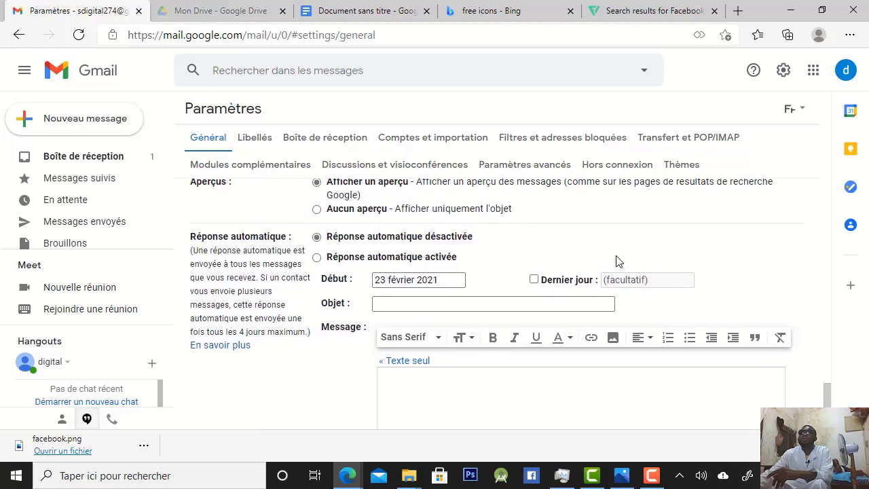
{"action": "scroll", "coordinate": [407, 348], "scroll_direction": "down", "scroll_amount": 2}
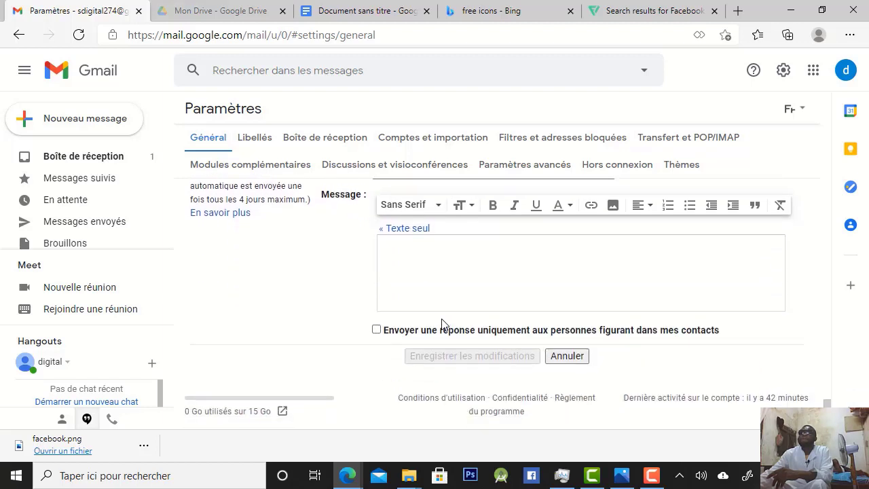
{"action": "scroll", "coordinate": [438, 325], "scroll_direction": "up", "scroll_amount": 3}
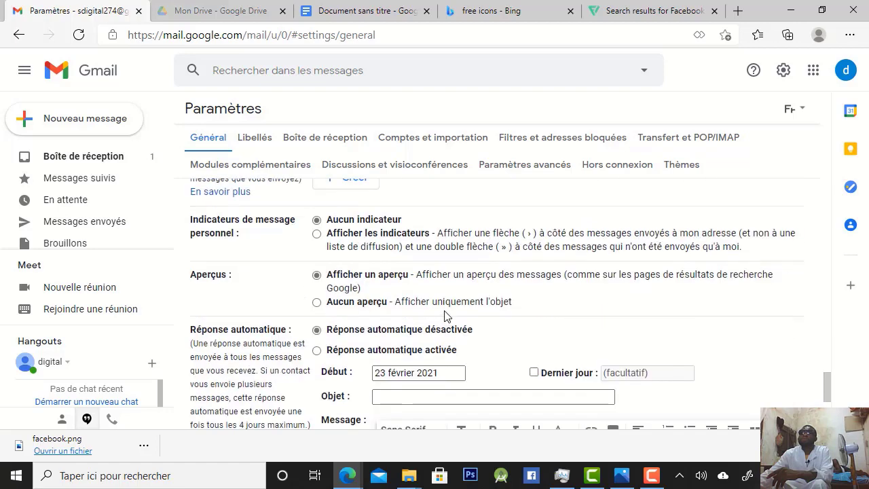
{"action": "scroll", "coordinate": [419, 288], "scroll_direction": "up", "scroll_amount": 2}
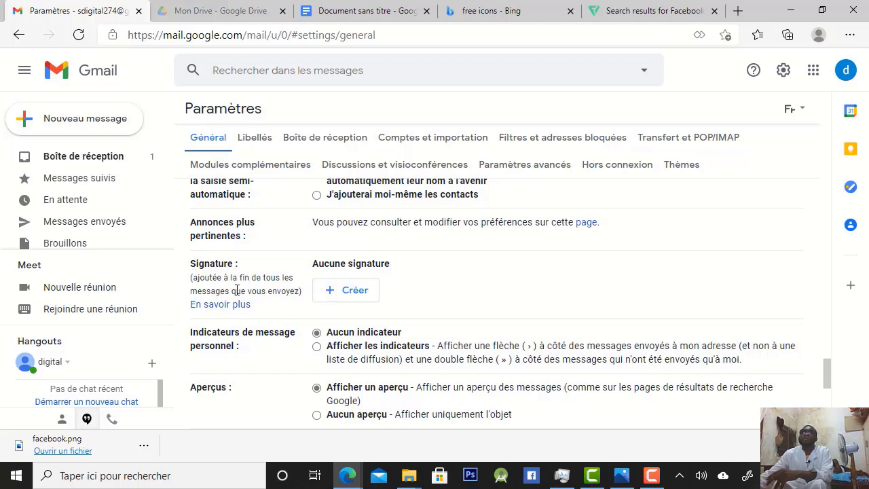
{"action": "left_click", "coordinate": [346, 299]}
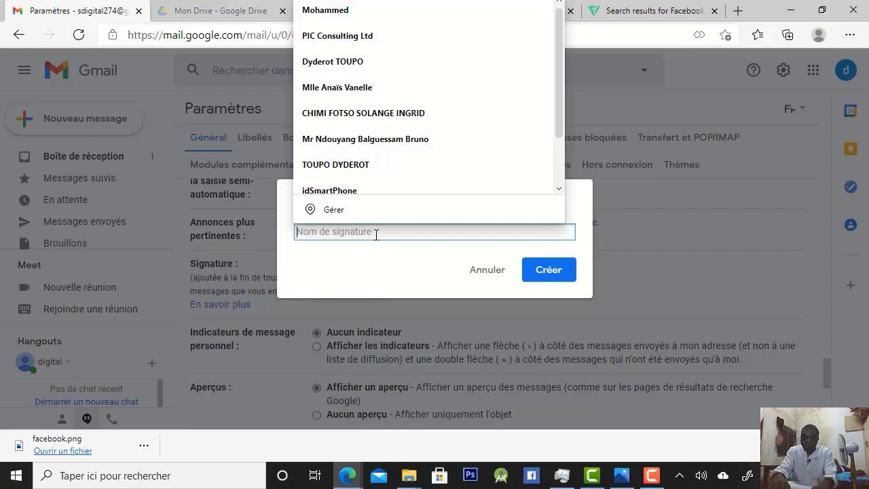
{"action": "type", "text": "digitalsign"}
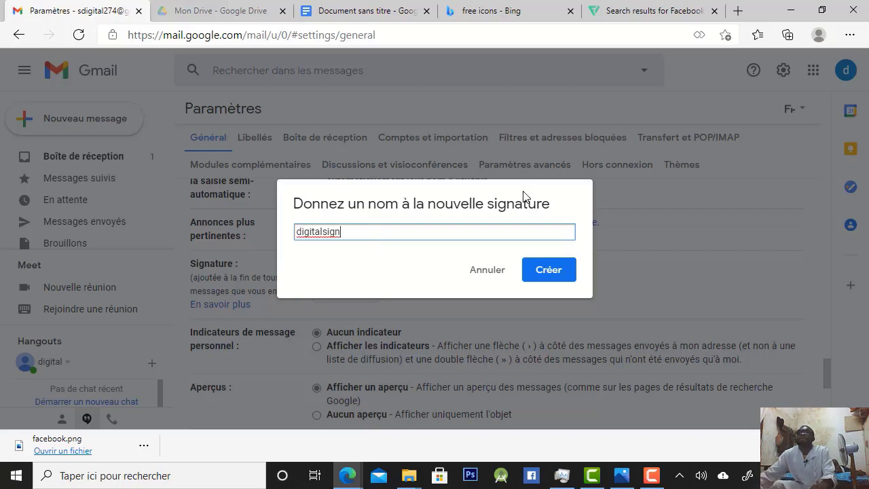
{"action": "left_click", "coordinate": [549, 271]}
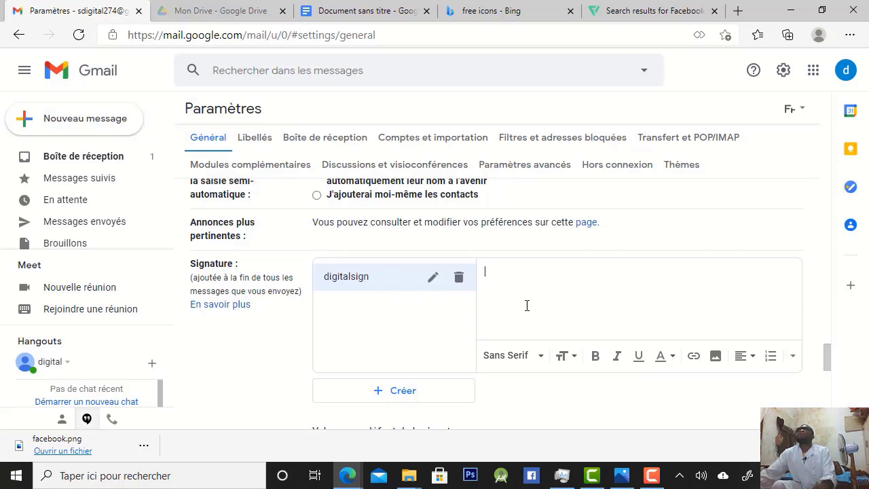
Paste the copied signature table into the content area of the digitalsign signature
{"action": "scroll", "coordinate": [528, 319], "scroll_direction": "down", "scroll_amount": 3}
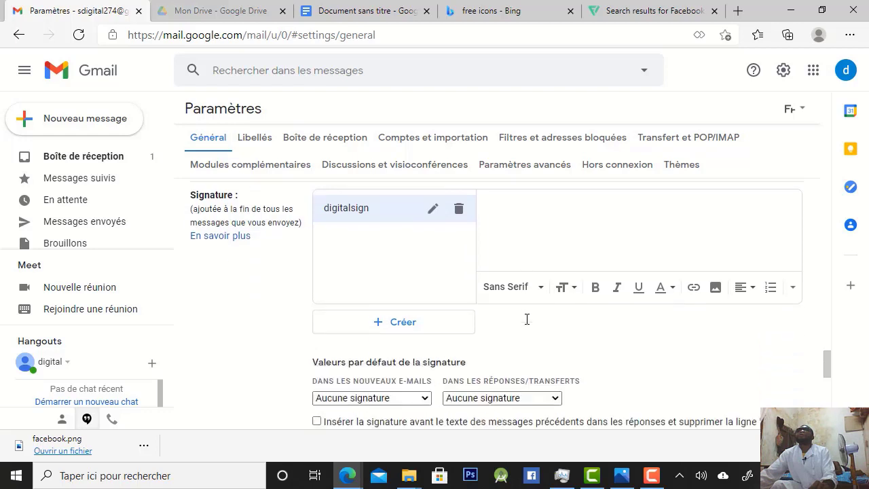
{"action": "scroll", "coordinate": [511, 211], "scroll_direction": "up", "scroll_amount": 2}
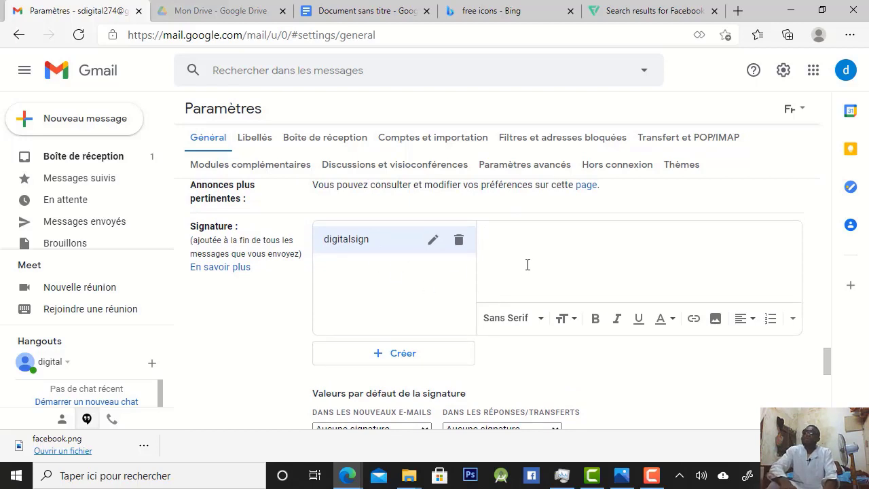
{"action": "key", "text": "ctrl+v"}
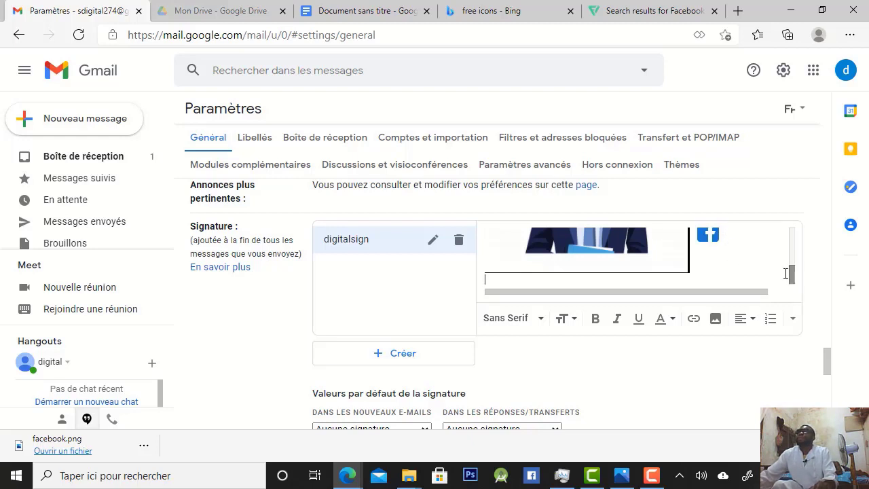
Examine the pasted signature in its editor and the general settings before and after the Signature section
{"action": "left_click_drag", "start_coordinate": [790, 277], "coordinate": [767, 269]}
{"action": "scroll", "coordinate": [767, 269], "scroll_direction": "up", "scroll_amount": 2}
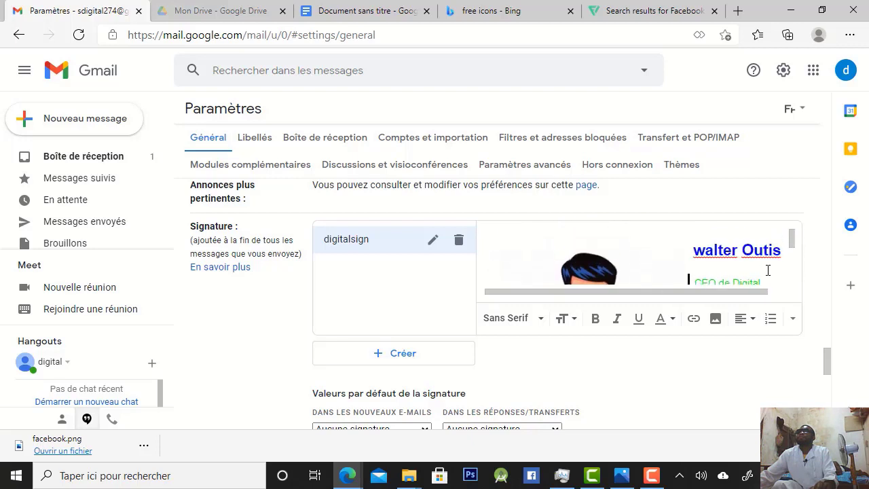
{"action": "scroll", "coordinate": [767, 278], "scroll_direction": "down", "scroll_amount": 1}
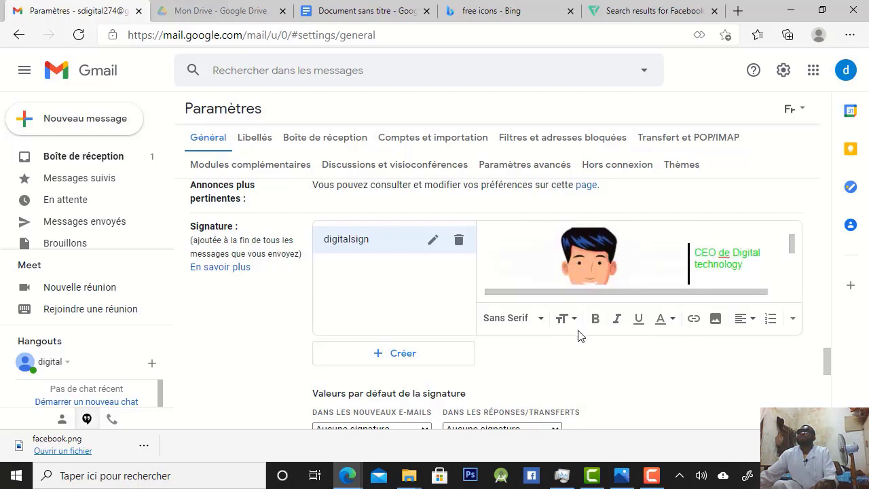
{"action": "scroll", "coordinate": [566, 353], "scroll_direction": "down", "scroll_amount": 3}
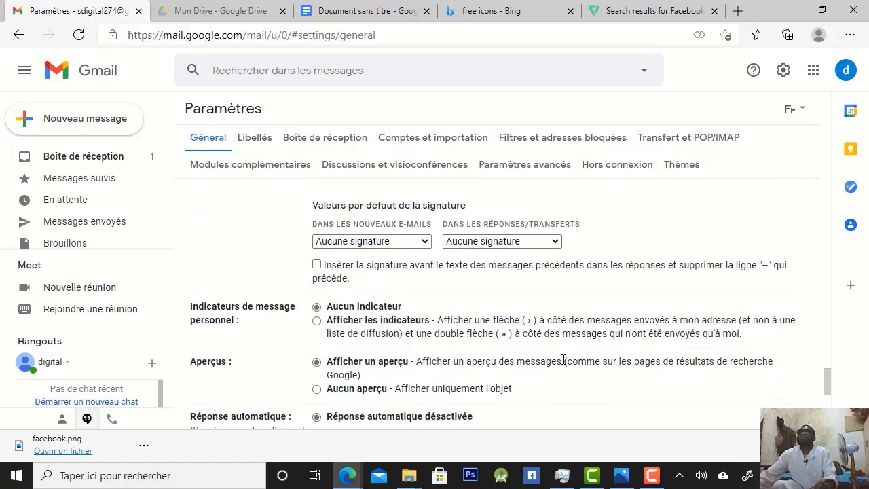
{"action": "scroll", "coordinate": [564, 360], "scroll_direction": "down", "scroll_amount": 4}
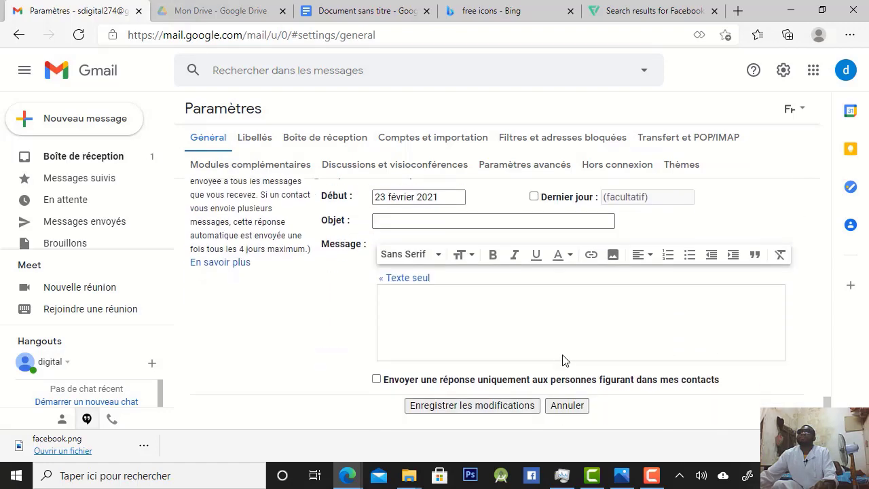
{"action": "scroll", "coordinate": [562, 360], "scroll_direction": "down", "scroll_amount": 1}
{"action": "scroll", "coordinate": [565, 356], "scroll_direction": "up", "scroll_amount": 5}
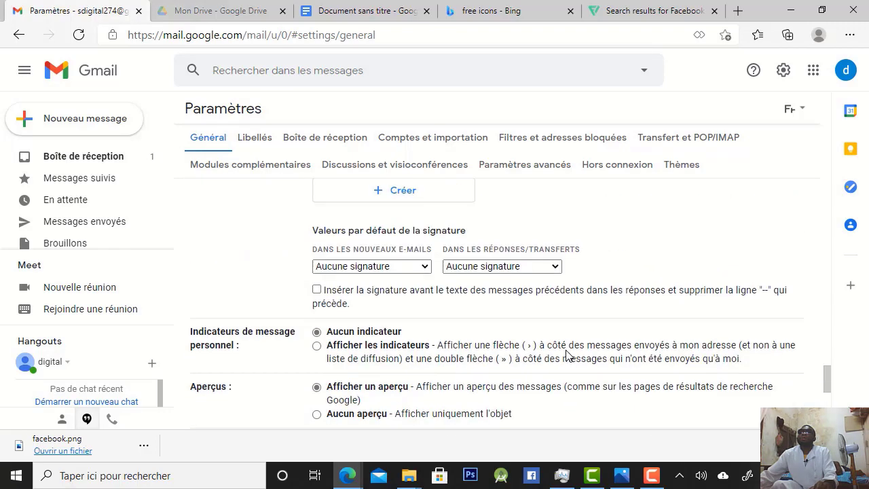
{"action": "scroll", "coordinate": [567, 351], "scroll_direction": "up", "scroll_amount": 4}
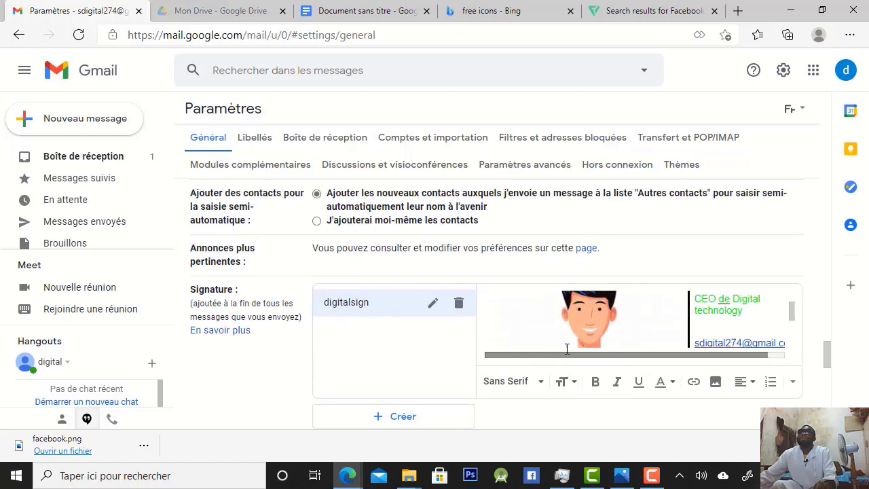
{"action": "scroll", "coordinate": [567, 349], "scroll_direction": "down", "scroll_amount": 2}
{"action": "scroll", "coordinate": [566, 349], "scroll_direction": "up", "scroll_amount": 3}
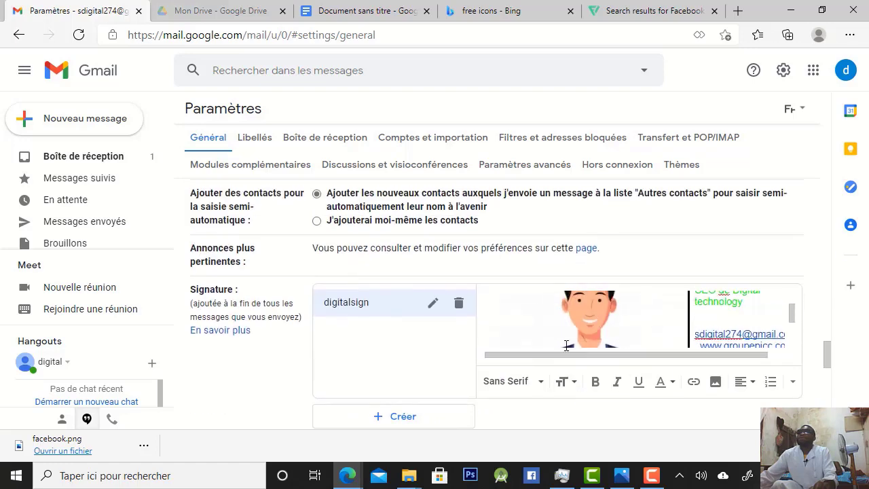
{"action": "scroll", "coordinate": [567, 345], "scroll_direction": "up", "scroll_amount": 2}
{"action": "scroll", "coordinate": [568, 344], "scroll_direction": "up", "scroll_amount": 1}
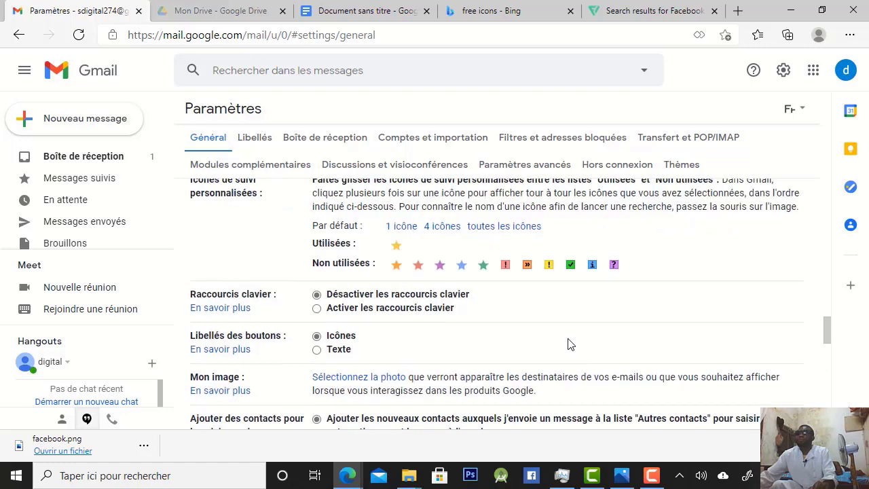
{"action": "scroll", "coordinate": [568, 343], "scroll_direction": "down", "scroll_amount": 2}
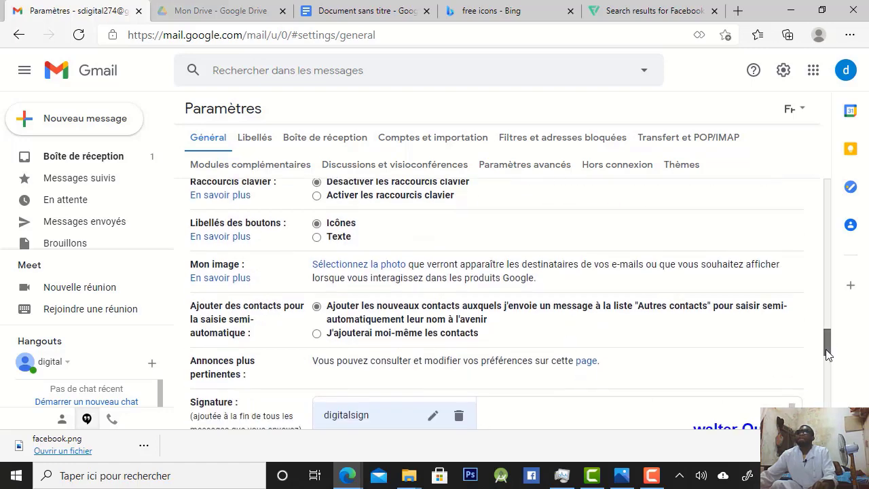
{"action": "mouse_move", "coordinate": [821, 336]}
{"action": "left_mouse_down"}
{"action": "mouse_move", "coordinate": [826, 378]}
{"action": "mouse_move", "coordinate": [826, 340]}
{"action": "left_mouse_up"}
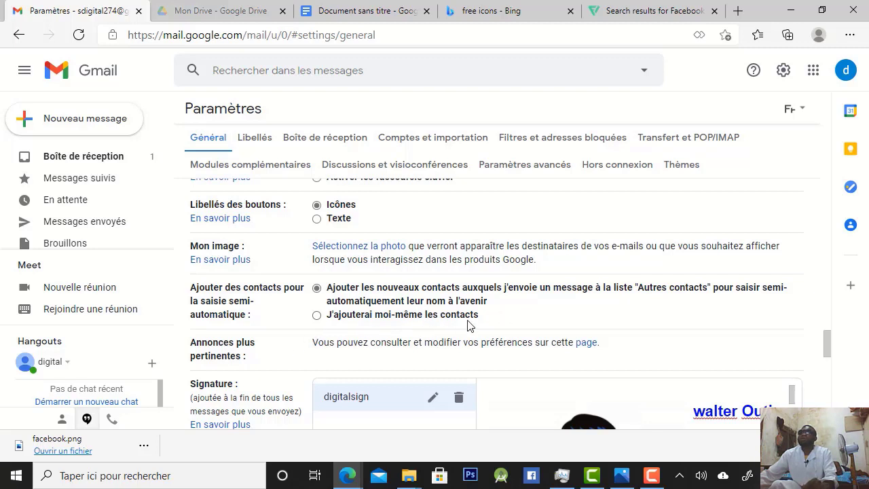
{"action": "scroll", "coordinate": [361, 343], "scroll_direction": "down", "scroll_amount": 1}
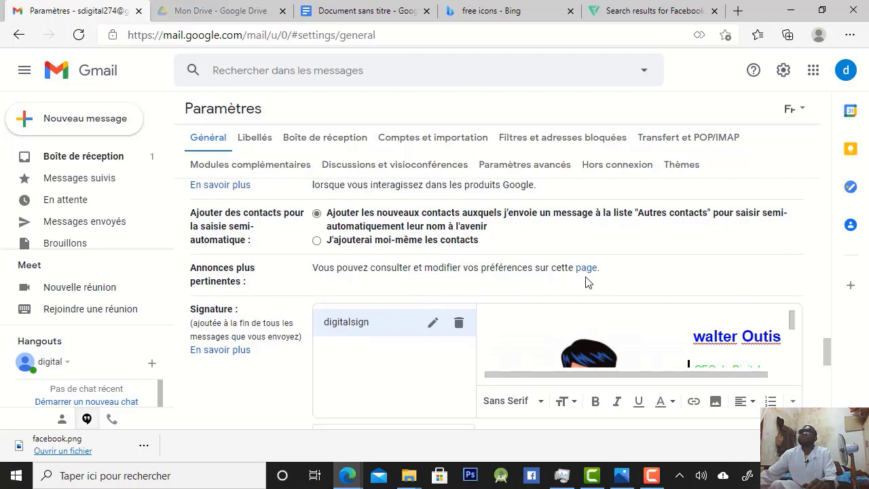
{"action": "scroll", "coordinate": [283, 375], "scroll_direction": "down", "scroll_amount": 2}
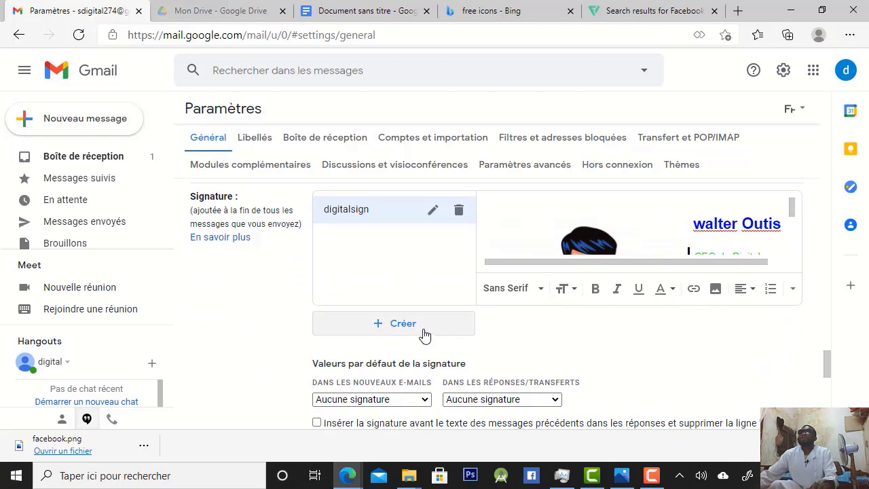
Set digitalsign as the default signature for replies/forwards and for new e-mails
{"action": "scroll", "coordinate": [340, 326], "scroll_direction": "down", "scroll_amount": 1}
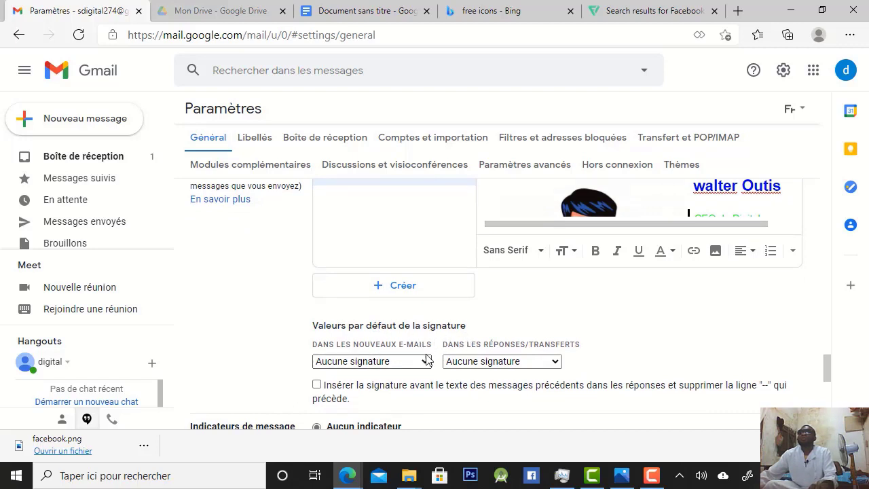
{"action": "left_click", "coordinate": [526, 365]}
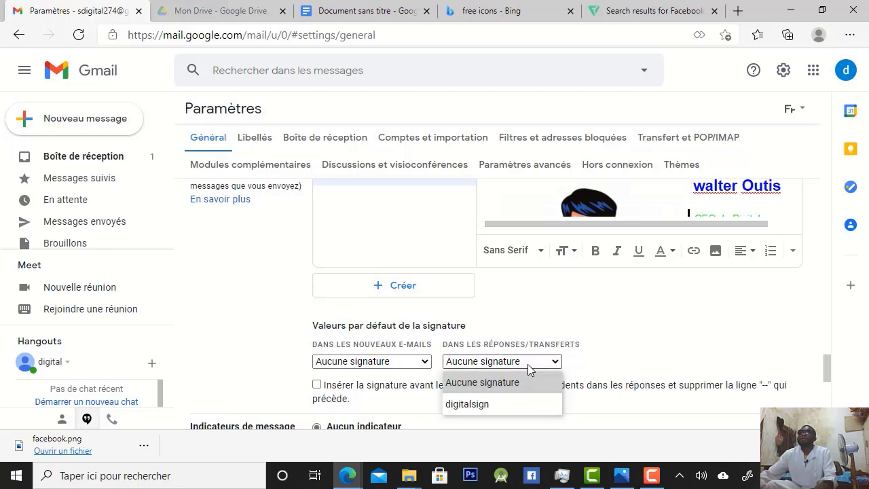
{"action": "left_click", "coordinate": [485, 407]}
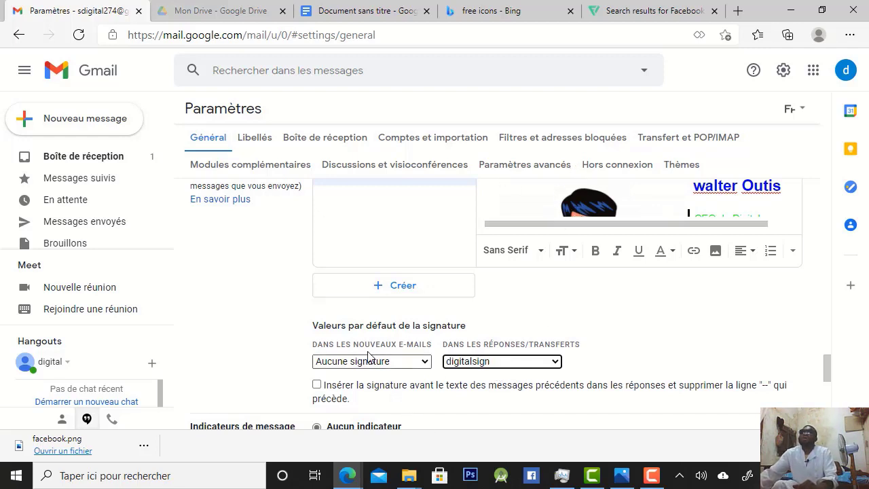
{"action": "left_click", "coordinate": [422, 363]}
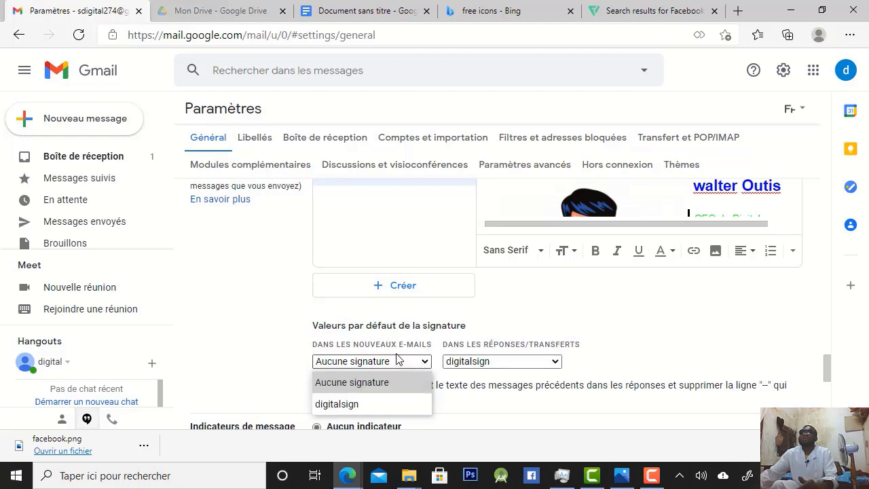
{"action": "left_click", "coordinate": [354, 402]}
{"action": "scroll", "coordinate": [407, 415], "scroll_direction": "down", "scroll_amount": 1}
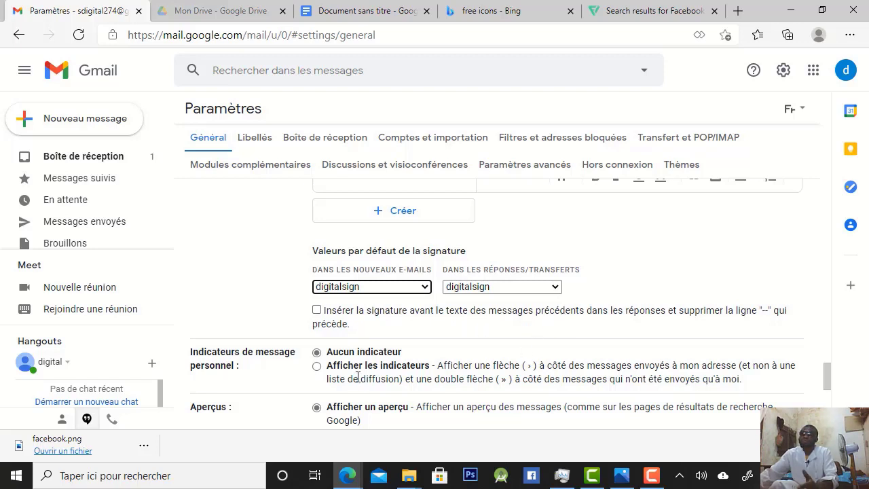
{"action": "scroll", "coordinate": [367, 379], "scroll_direction": "down", "scroll_amount": 2}
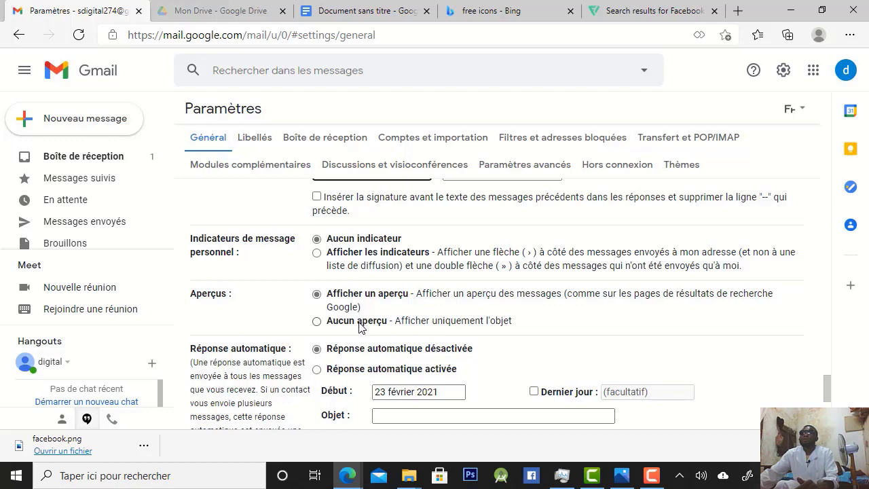
{"action": "scroll", "coordinate": [359, 328], "scroll_direction": "down", "scroll_amount": 3}
{"action": "scroll", "coordinate": [359, 327], "scroll_direction": "up", "scroll_amount": 3}
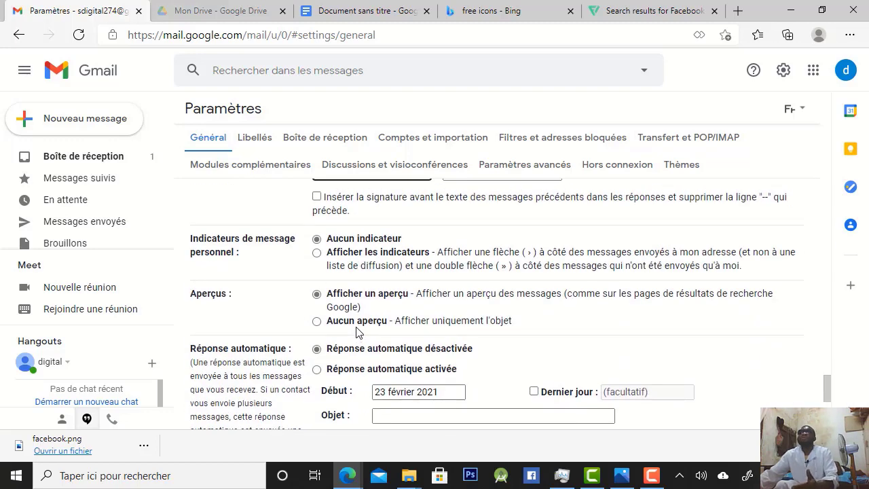
Enable inserting the signature before the previous messages' text in replies, removing the "--" line, and save the general settings
{"action": "scroll", "coordinate": [359, 332], "scroll_direction": "up", "scroll_amount": 1}
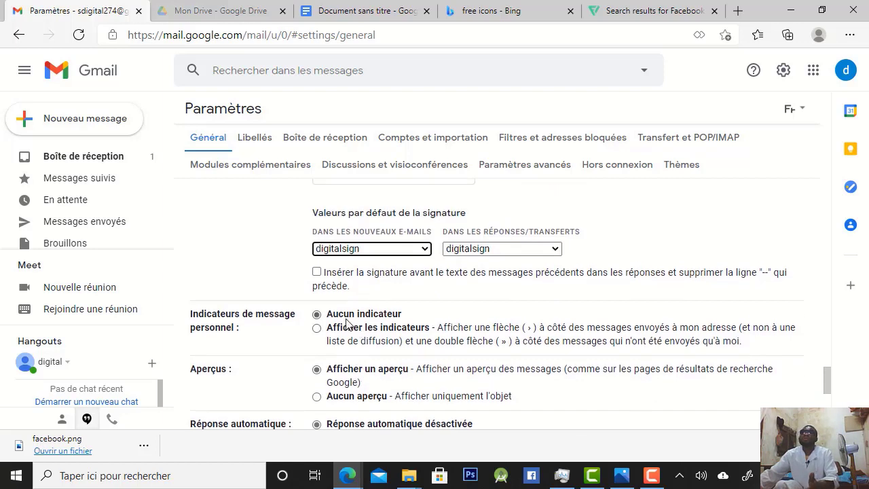
{"action": "left_click", "coordinate": [317, 272]}
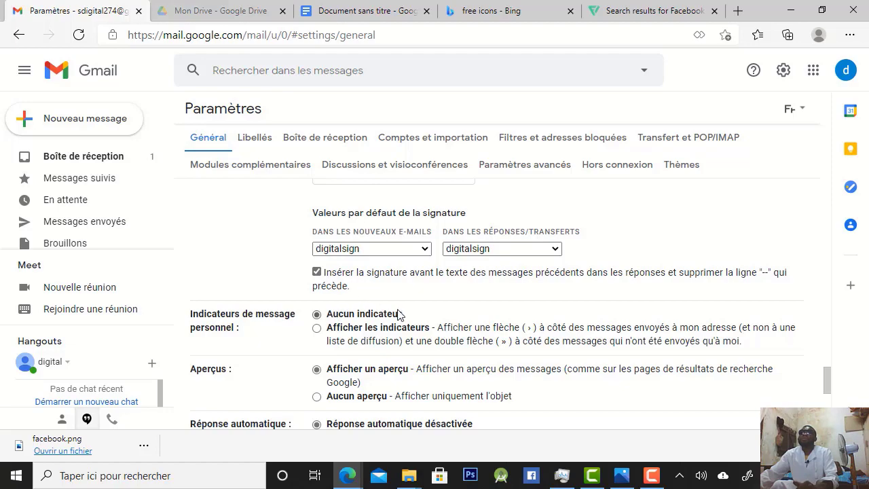
{"action": "scroll", "coordinate": [397, 313], "scroll_direction": "up", "scroll_amount": 1}
{"action": "scroll", "coordinate": [398, 314], "scroll_direction": "up", "scroll_amount": 2}
{"action": "scroll", "coordinate": [398, 311], "scroll_direction": "down", "scroll_amount": 1}
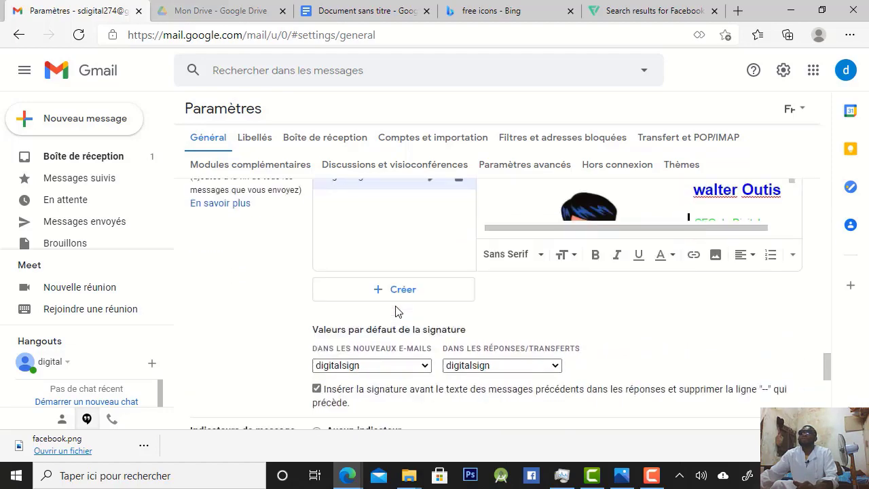
{"action": "scroll", "coordinate": [398, 311], "scroll_direction": "down", "scroll_amount": 6}
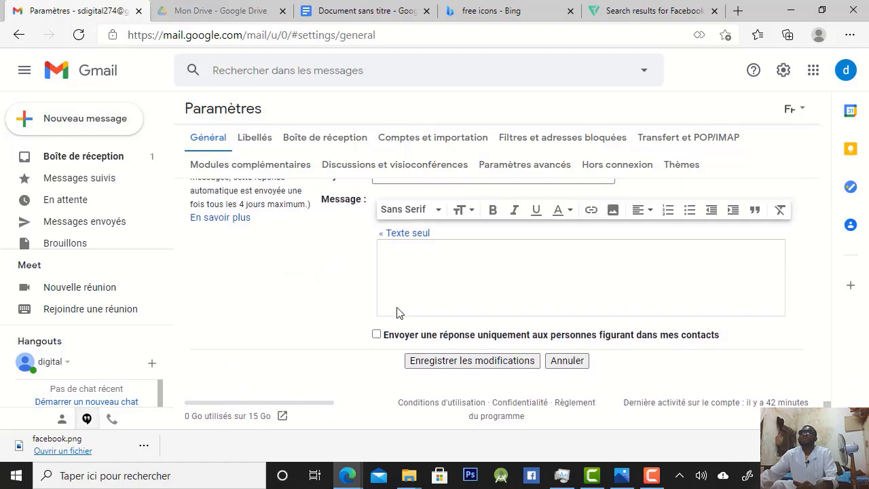
{"action": "scroll", "coordinate": [399, 312], "scroll_direction": "up", "scroll_amount": 6}
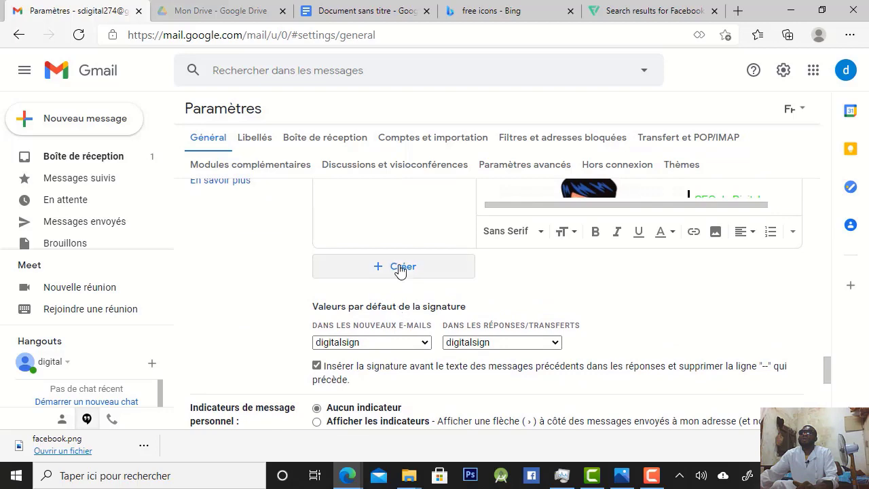
{"action": "scroll", "coordinate": [403, 355], "scroll_direction": "down", "scroll_amount": 4}
{"action": "scroll", "coordinate": [403, 355], "scroll_direction": "down", "scroll_amount": 1}
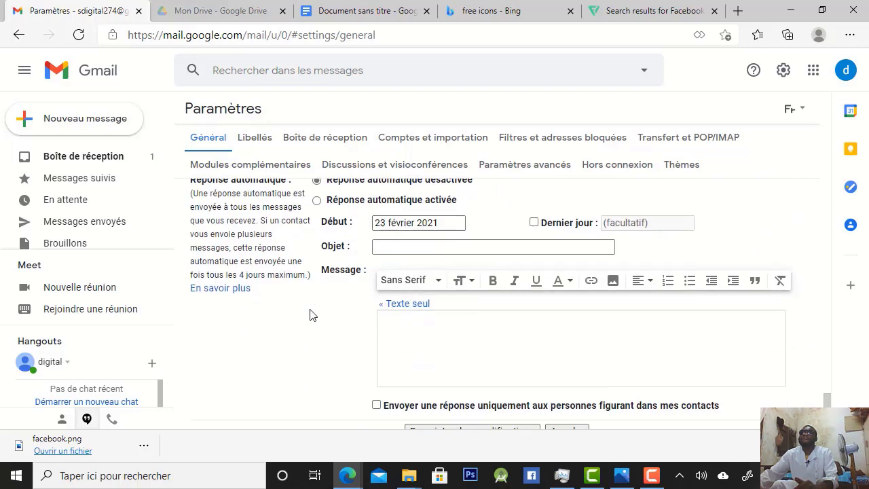
{"action": "scroll", "coordinate": [359, 376], "scroll_direction": "down", "scroll_amount": 1}
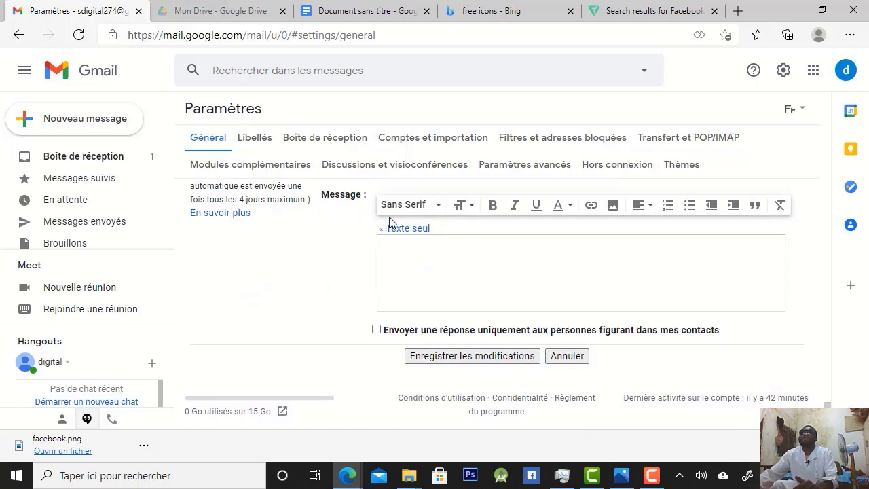
{"action": "scroll", "coordinate": [385, 234], "scroll_direction": "up", "scroll_amount": 2}
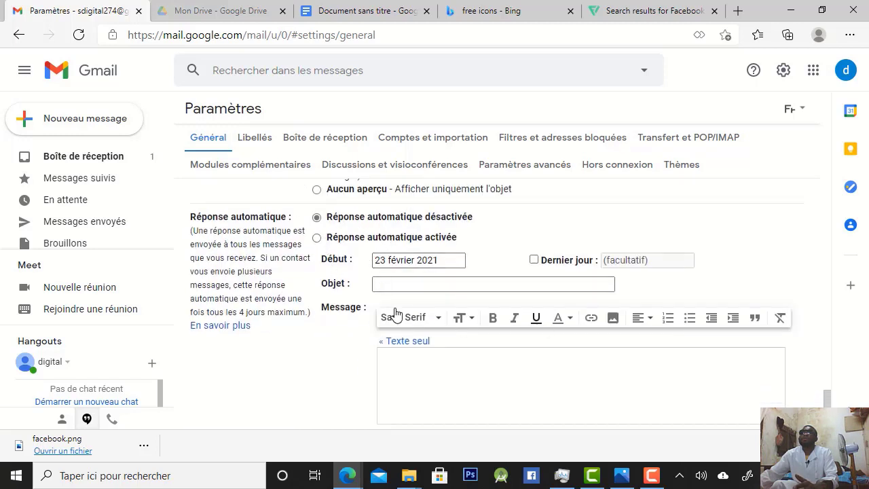
{"action": "scroll", "coordinate": [492, 353], "scroll_direction": "down", "scroll_amount": 2}
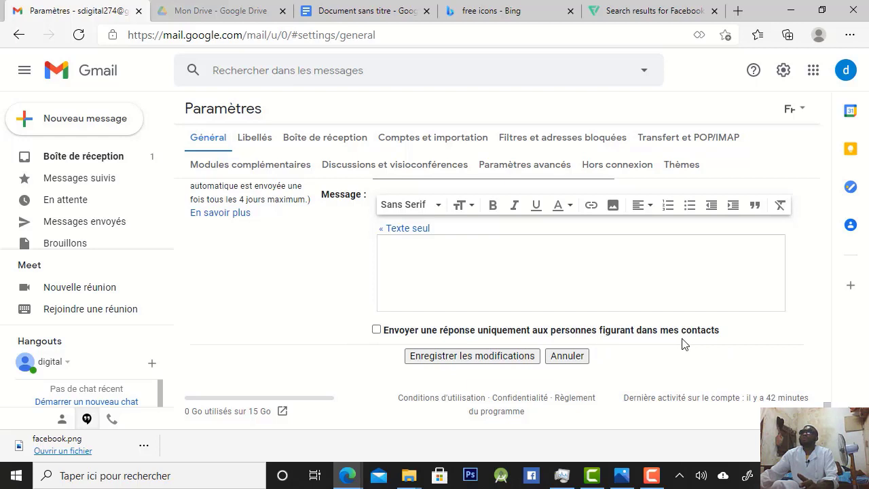
{"action": "left_click", "coordinate": [494, 358]}
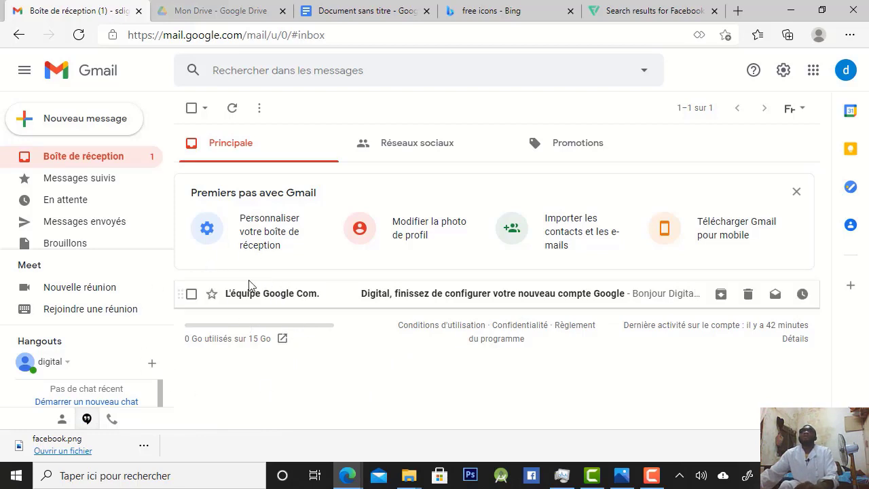
Start a new message and examine the signature inserted in its body
{"action": "left_click", "coordinate": [79, 126]}
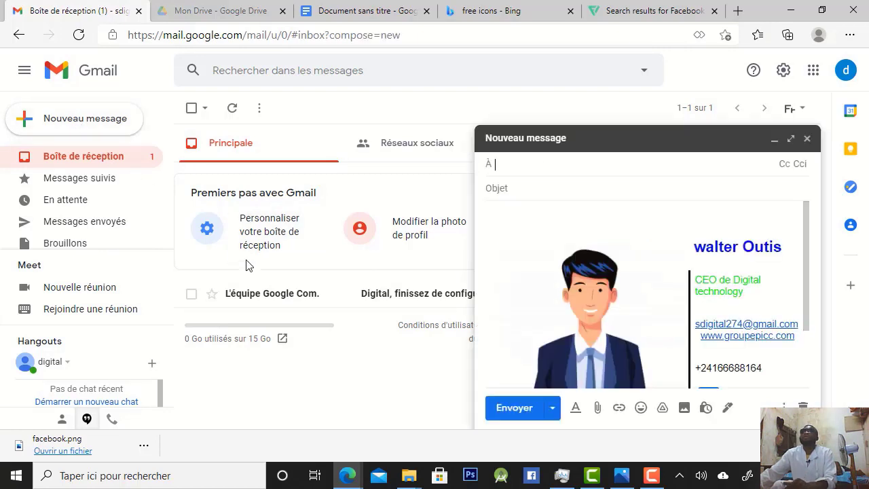
{"action": "left_click", "coordinate": [803, 249]}
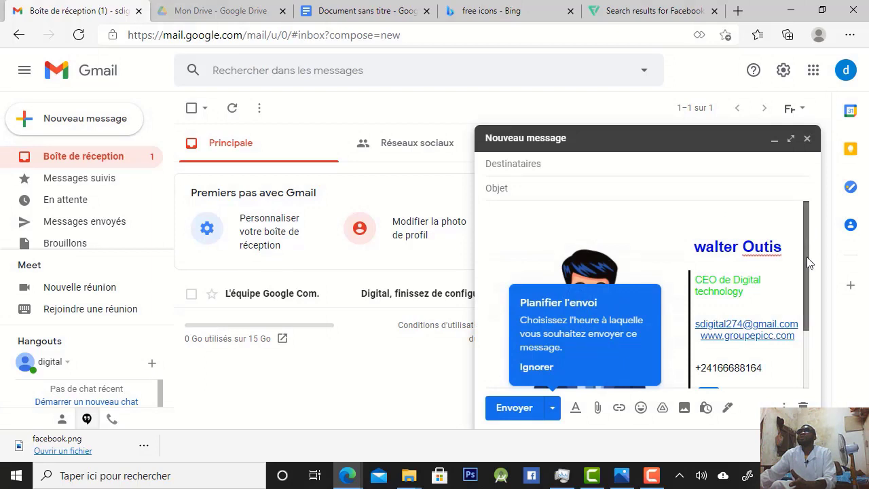
{"action": "mouse_move", "coordinate": [805, 230]}
{"action": "left_mouse_down"}
{"action": "mouse_move", "coordinate": [815, 393]}
{"action": "mouse_move", "coordinate": [802, 282]}
{"action": "mouse_move", "coordinate": [813, 203]}
{"action": "left_mouse_up"}
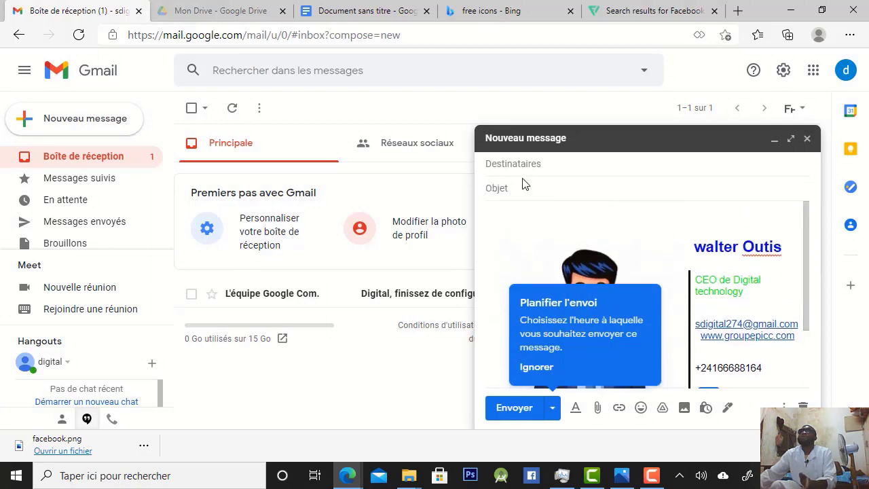
Enter the recipient's e-mail address in the new message
{"action": "left_click", "coordinate": [540, 162]}
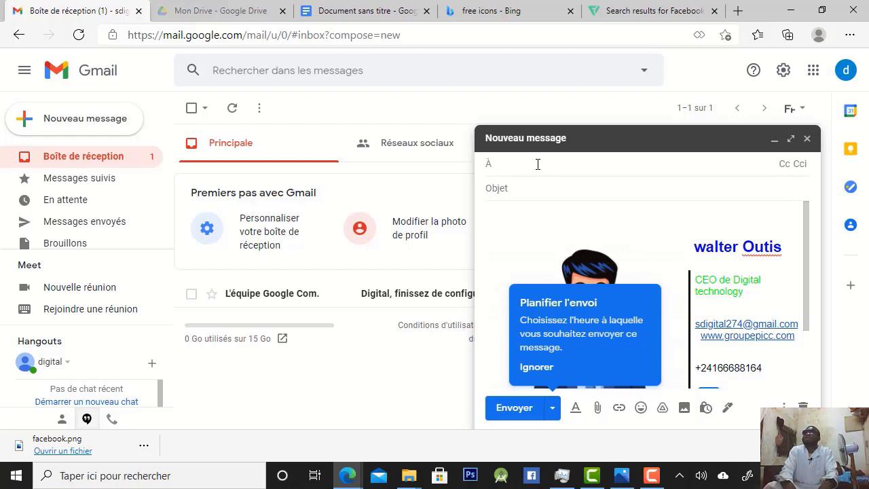
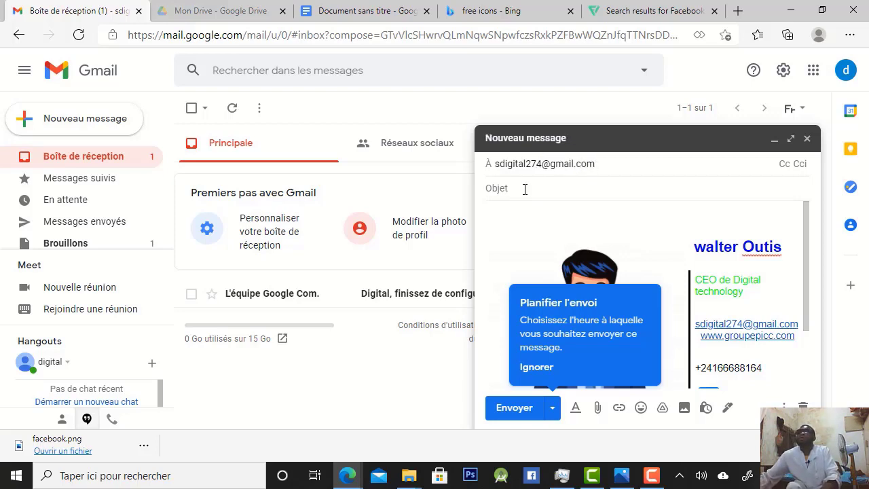
Set the message's subject to "salutation"
{"action": "left_click", "coordinate": [523, 188]}
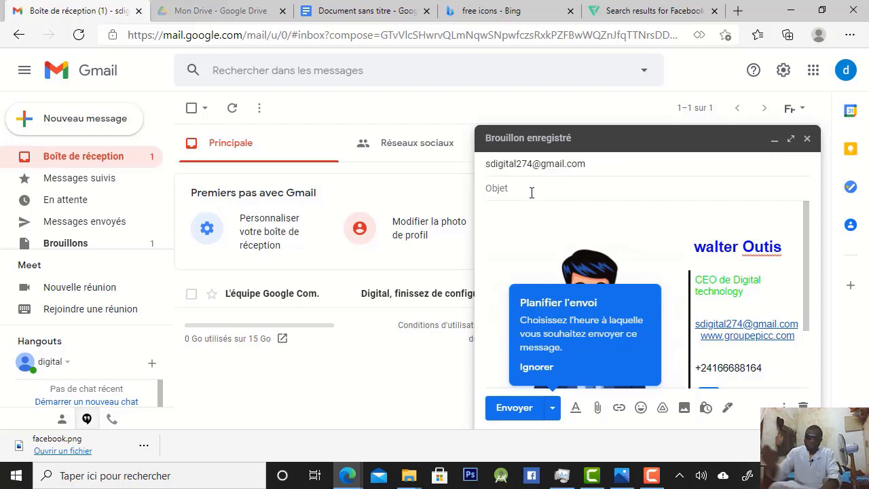
{"action": "type", "text": "salut"}
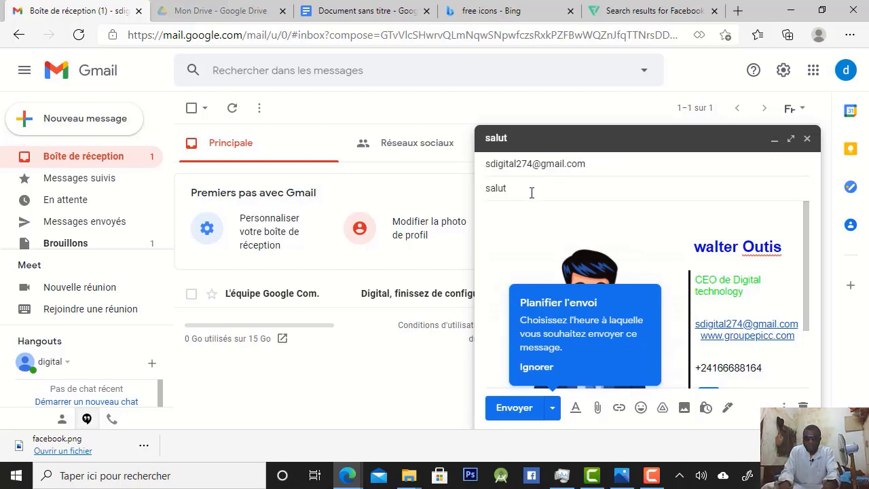
{"action": "type", "text": "atio"}
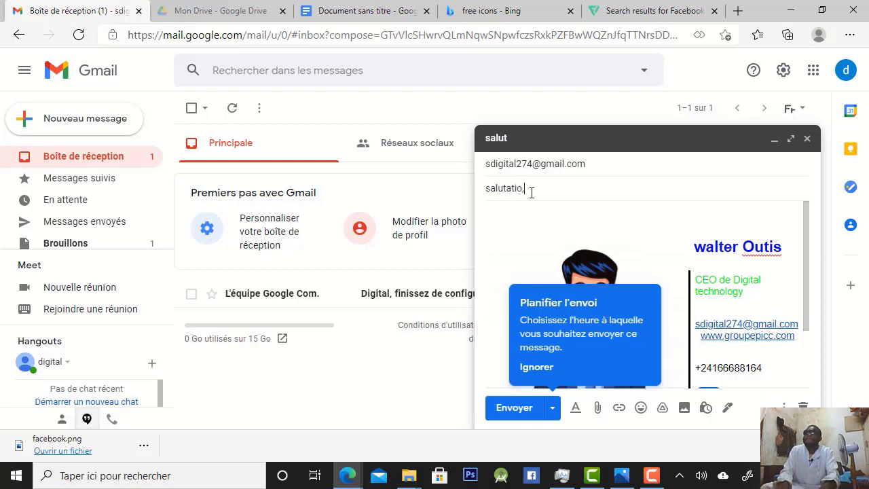
{"action": "type", "text": "n"}
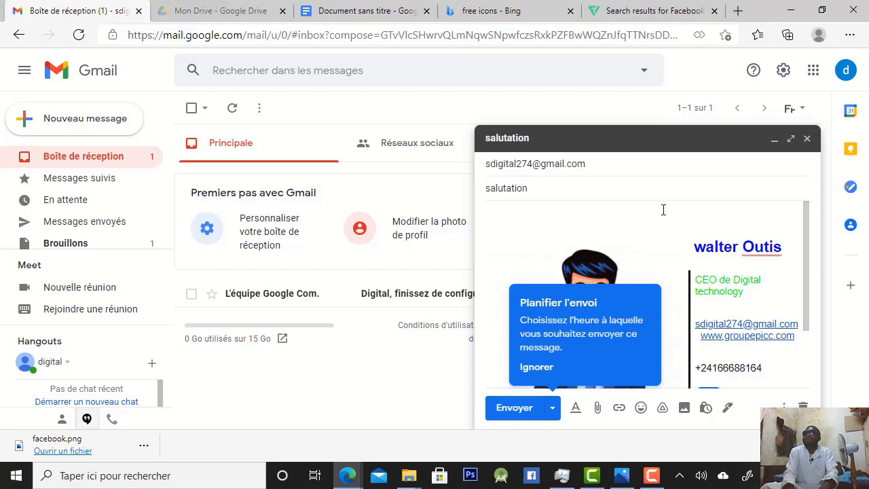
Begin the message body above the signature with "slt", the recipient's first name, and "je vous remercie pour cette video"
{"action": "type", "text": "s"}
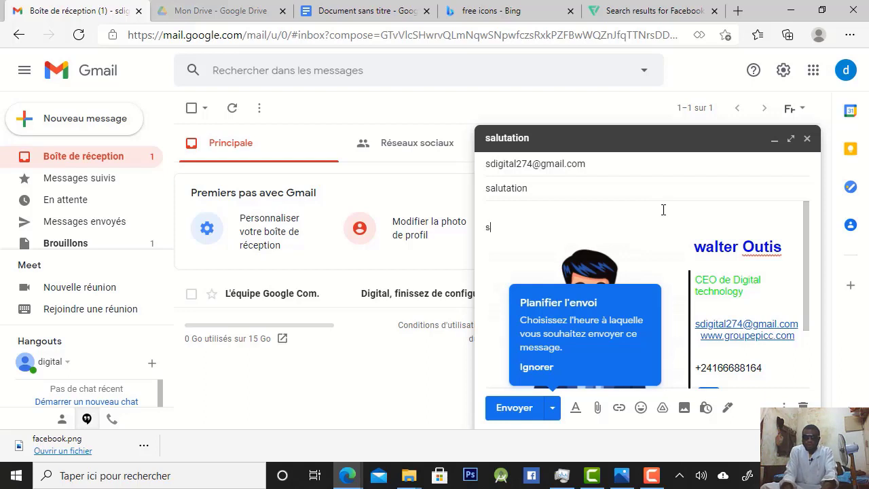
{"action": "type", "text": "lt"}
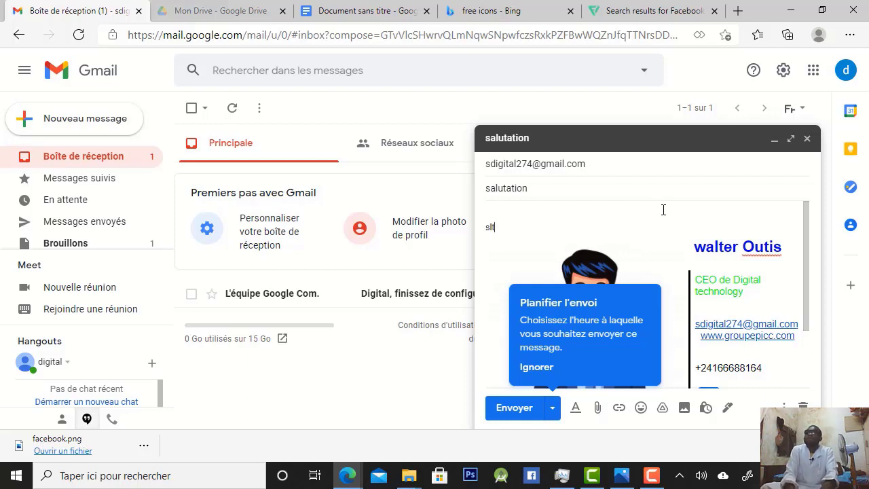
{"action": "type", "text": " walter"}
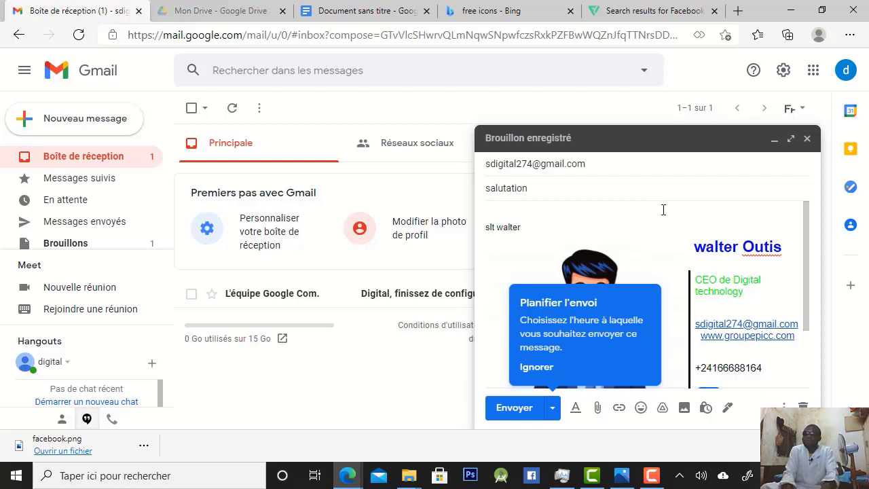
{"action": "type", "text": " je "}
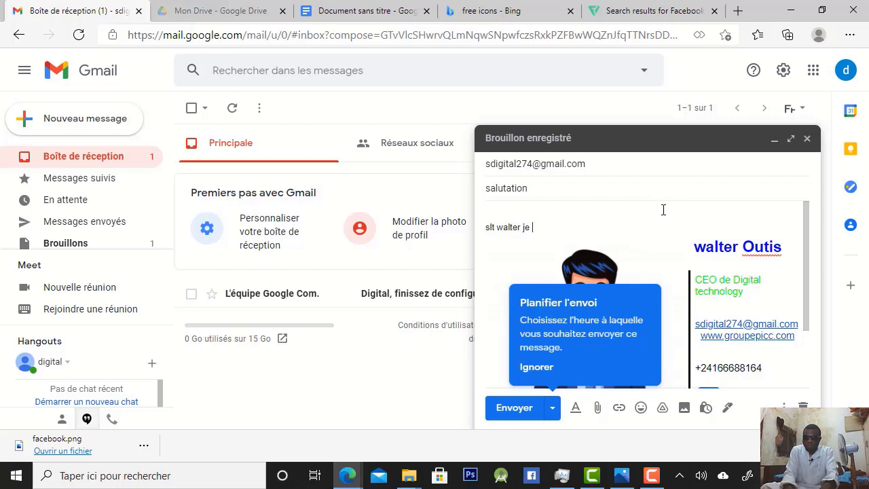
{"action": "type", "text": "voou"}
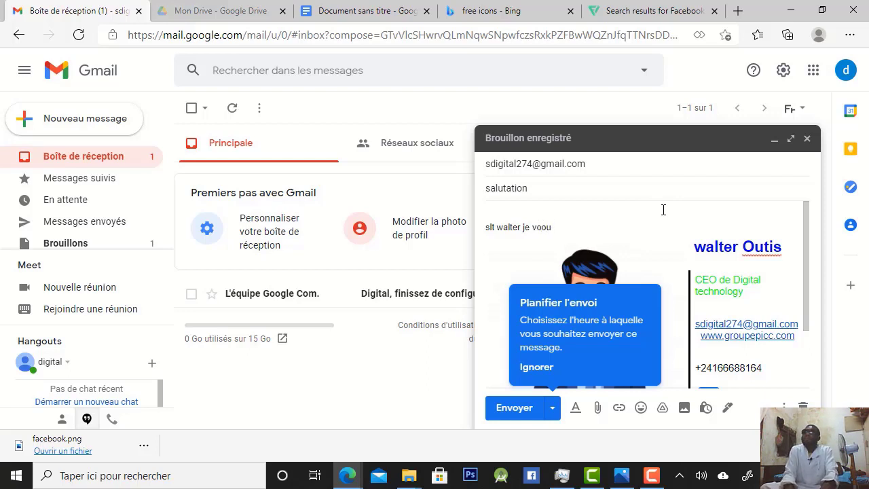
{"action": "key", "text": "BackSpace"}
{"action": "key", "text": "BackSpace"}
{"action": "key", "text": "BackSpace"}
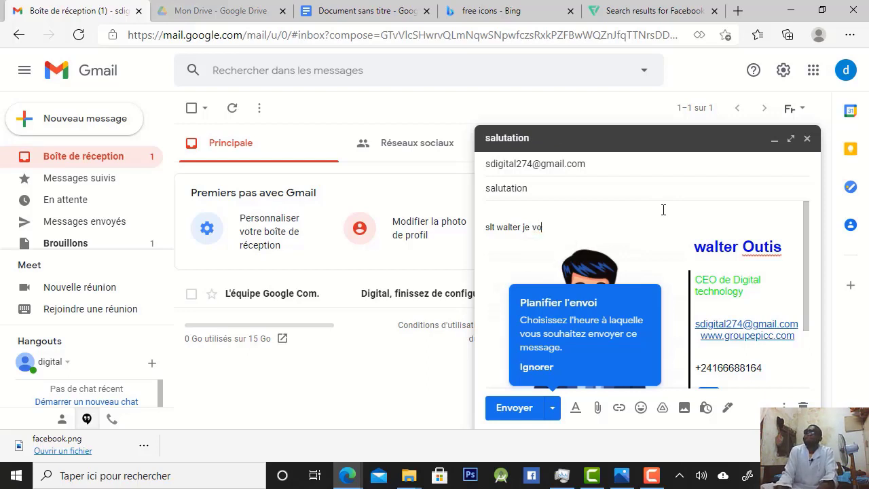
{"action": "type", "text": "us de"}
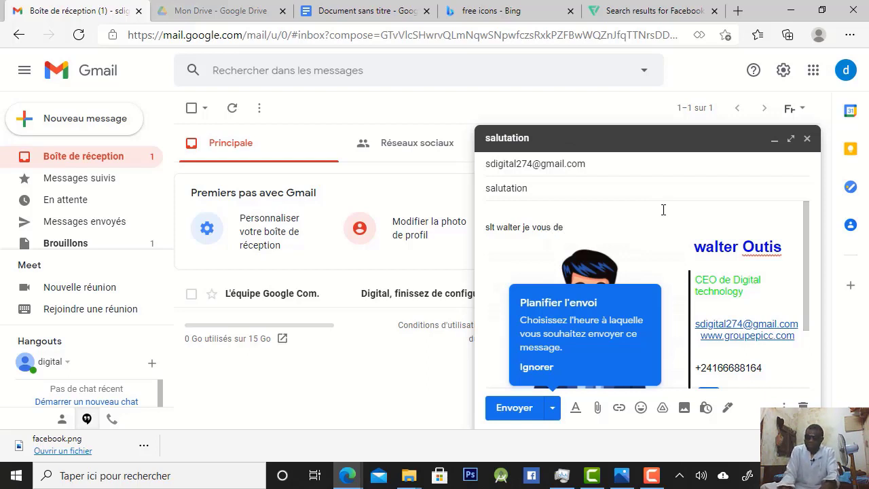
{"action": "key", "text": "BackSpace"}
{"action": "key", "text": "BackSpace"}
{"action": "type", "text": "re"}
{"action": "key", "text": "BackSpace"}
{"action": "key", "text": "BackSpace"}
{"action": "key", "text": "BackSpace"}
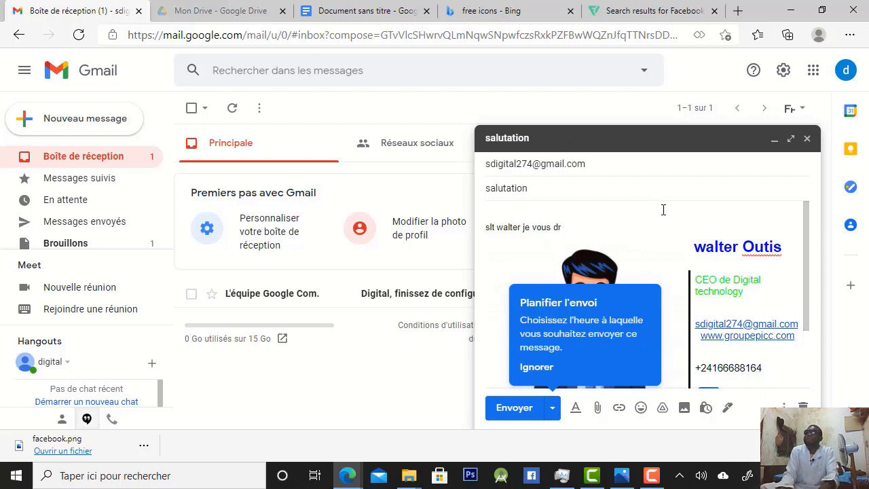
{"action": "type", "text": "re"}
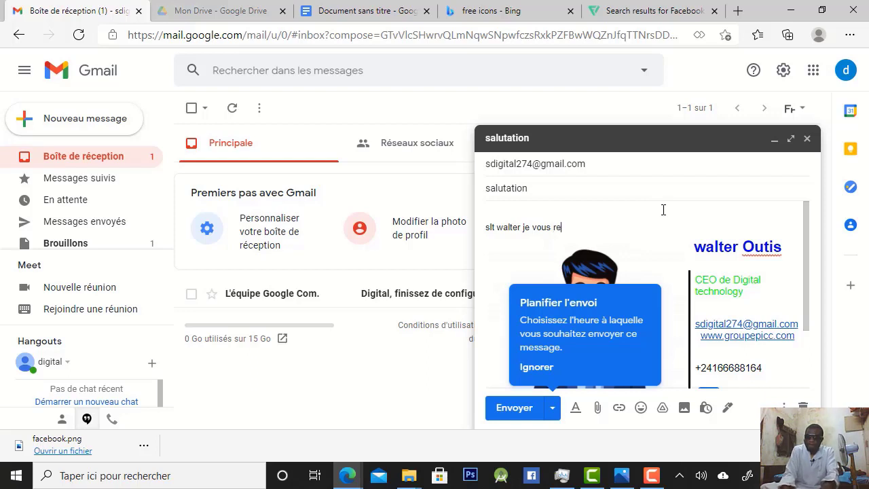
{"action": "type", "text": "merci"}
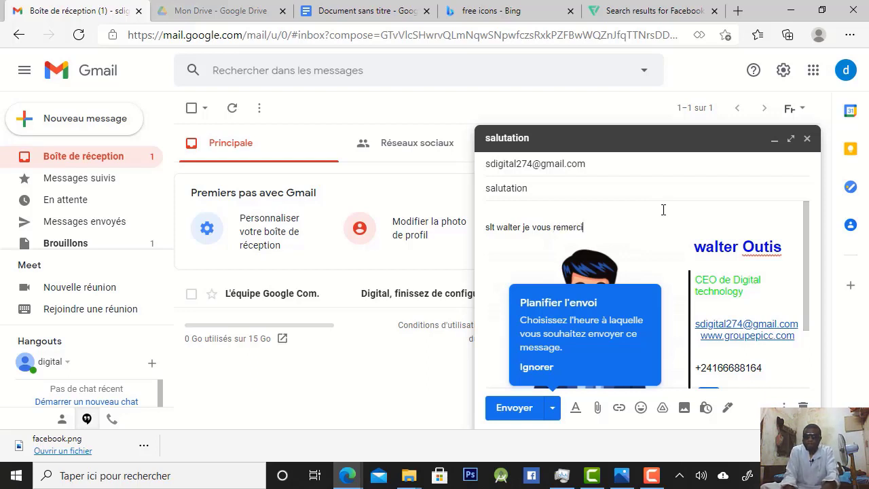
{"action": "type", "text": "e "}
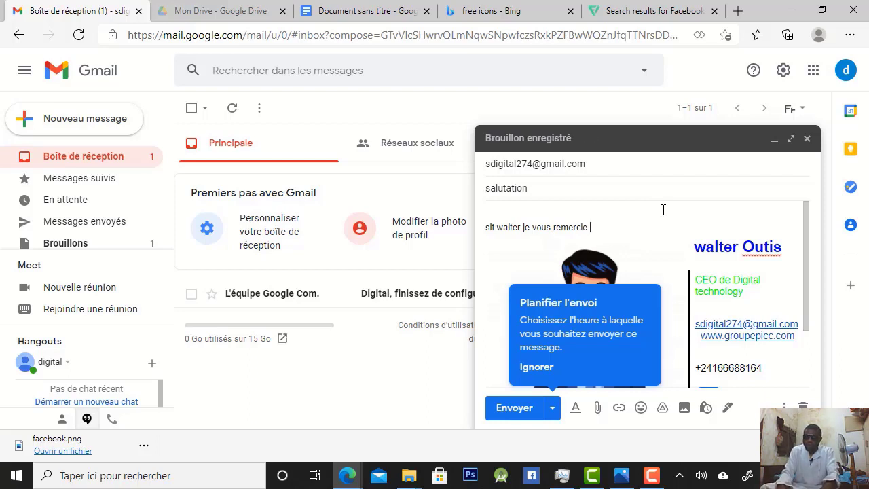
{"action": "type", "text": "pour "}
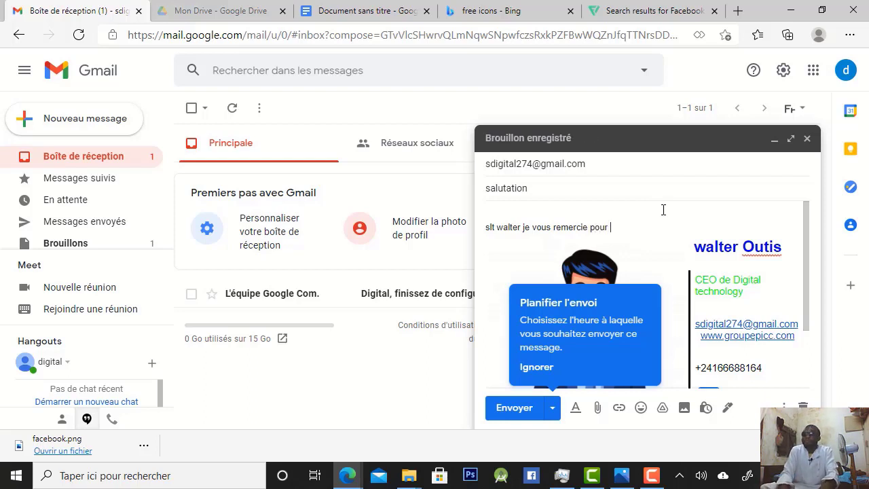
{"action": "type", "text": "m"}
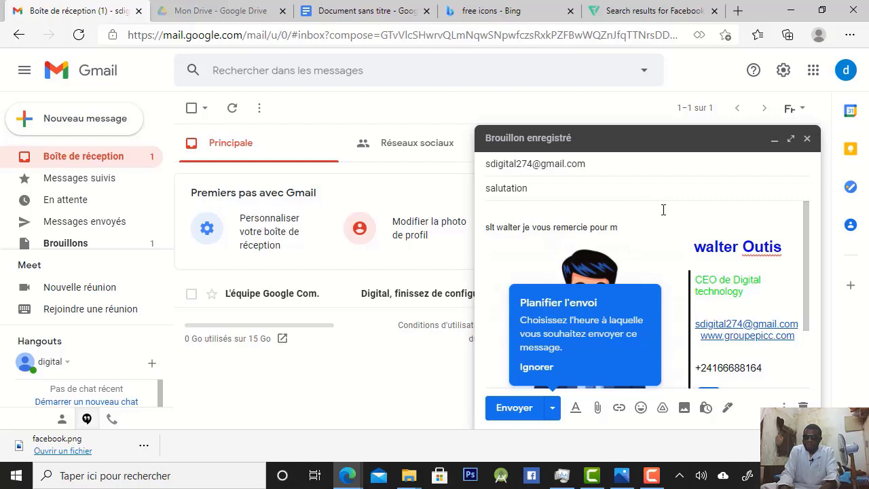
{"action": "key", "text": "BackSpace"}
{"action": "key", "text": "BackSpace"}
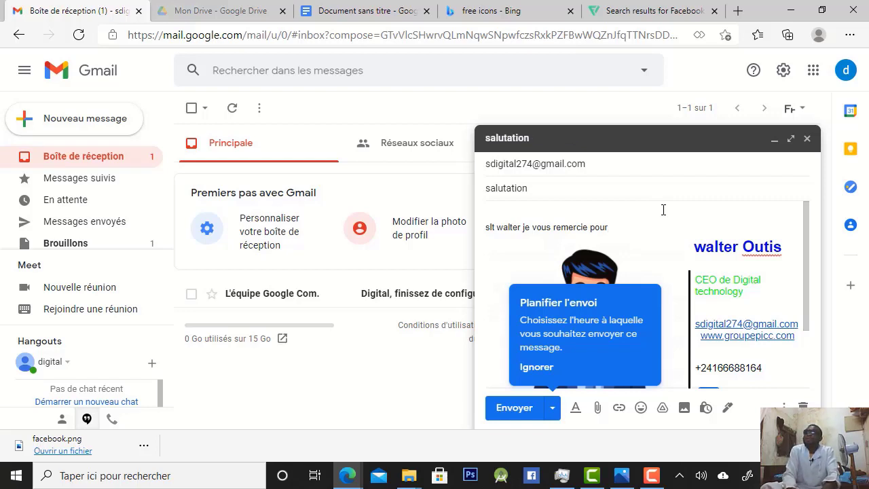
{"action": "type", "text": "cettr"}
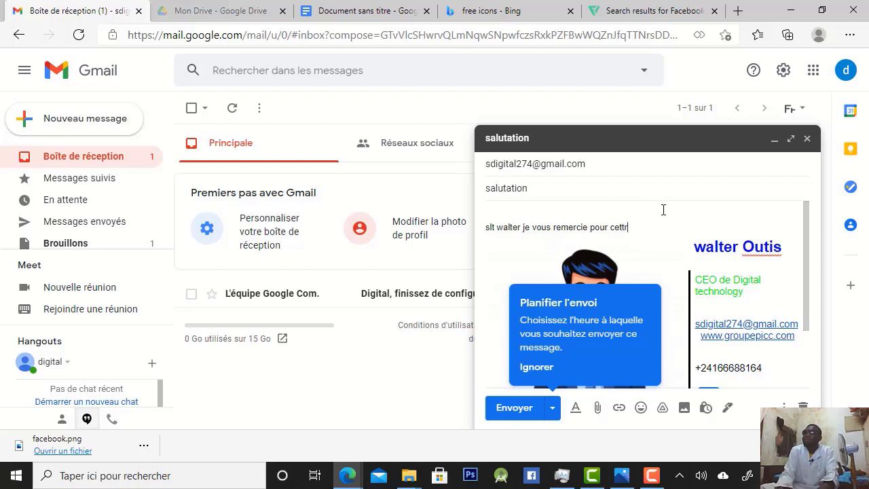
{"action": "key", "text": "BackSpace"}
{"action": "type", "text": "e video"}
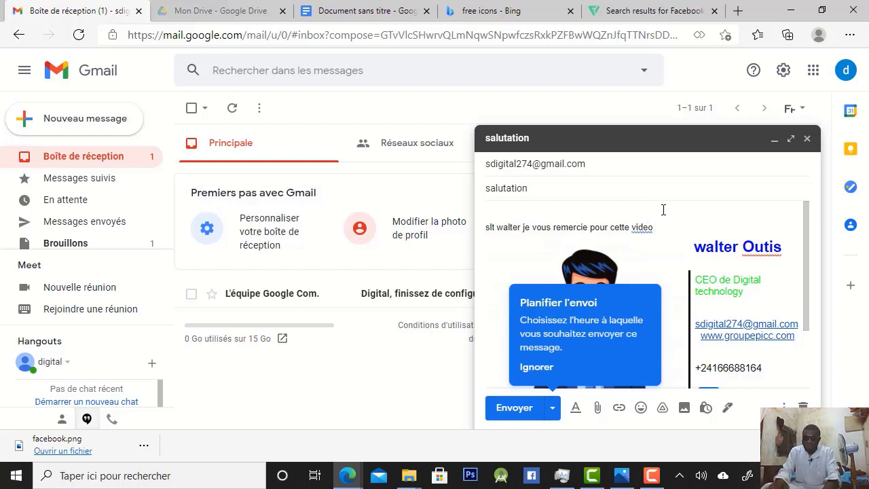
{"action": "type", "text": " e"}
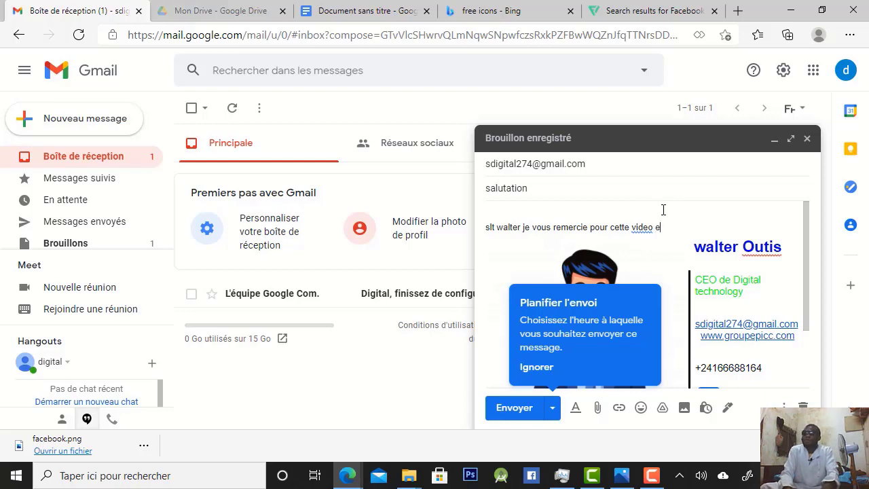
{"action": "type", "text": "t"}
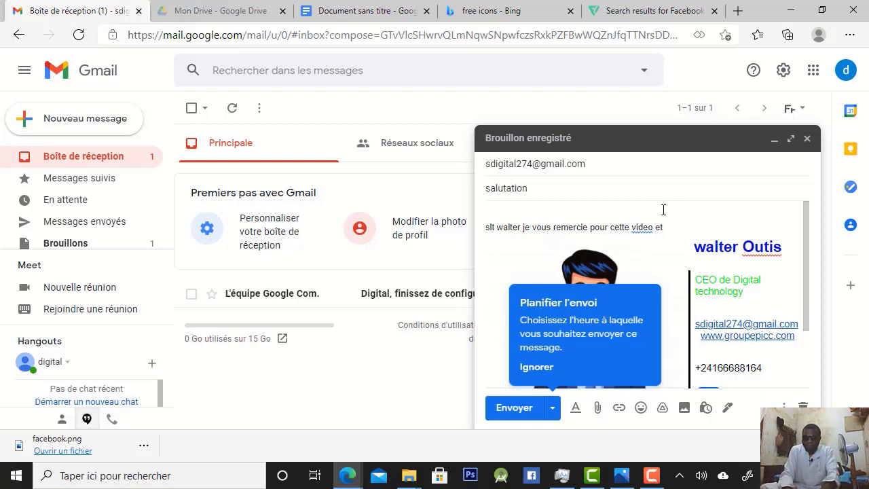
{"action": "type", "text": " je com"}
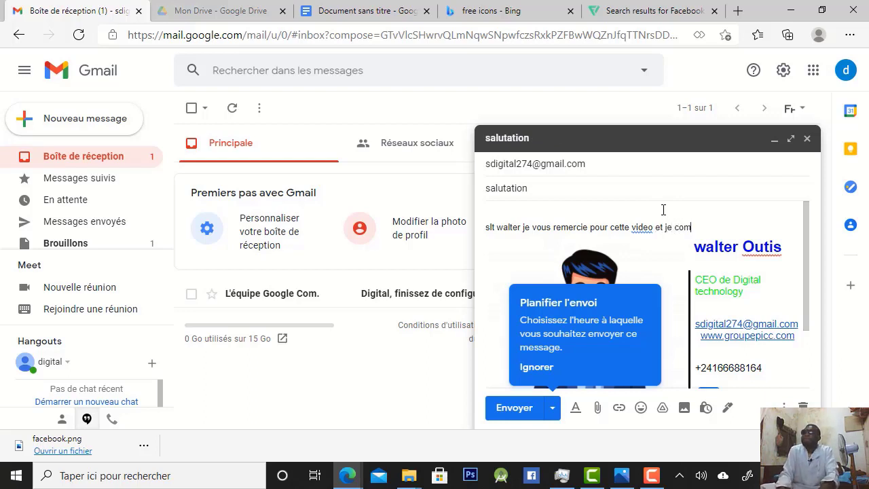
{"action": "type", "text": "pte"}
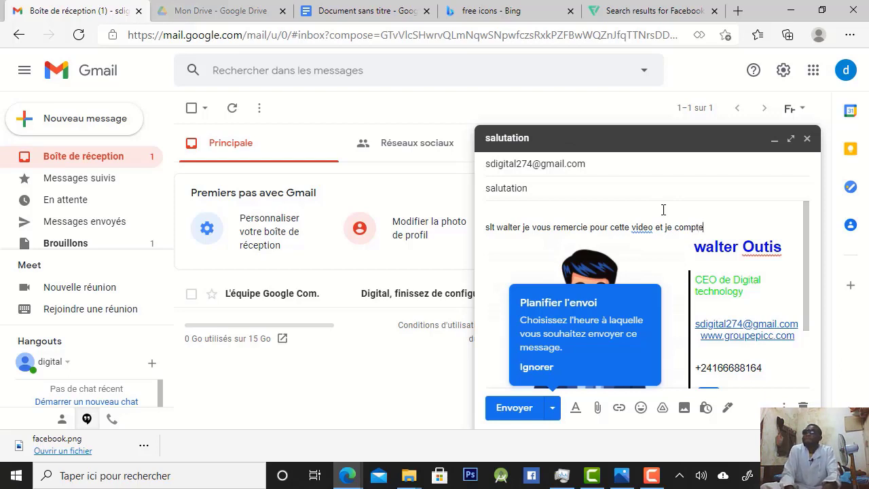
{"action": "type", "text": " m"}
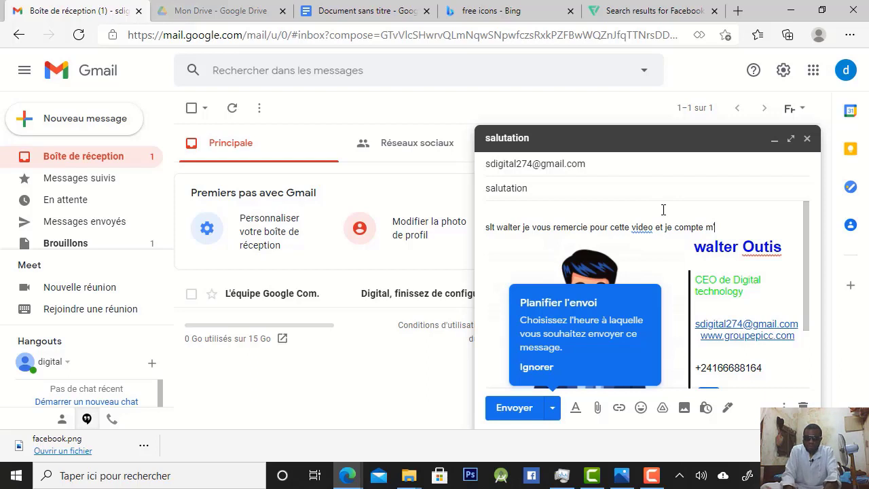
{"action": "type", "text": "'aébo"}
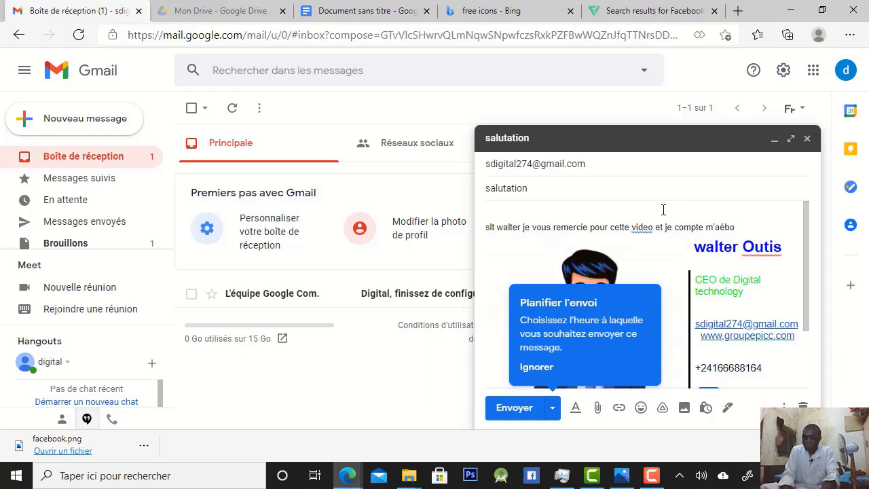
Complete the body's sentence with "et je compte m'abonner toute de suite"
{"action": "key", "text": "BackSpace"}
{"action": "key", "text": "BackSpace"}
{"action": "key", "text": "BackSpace"}
{"action": "type", "text": "bonn"}
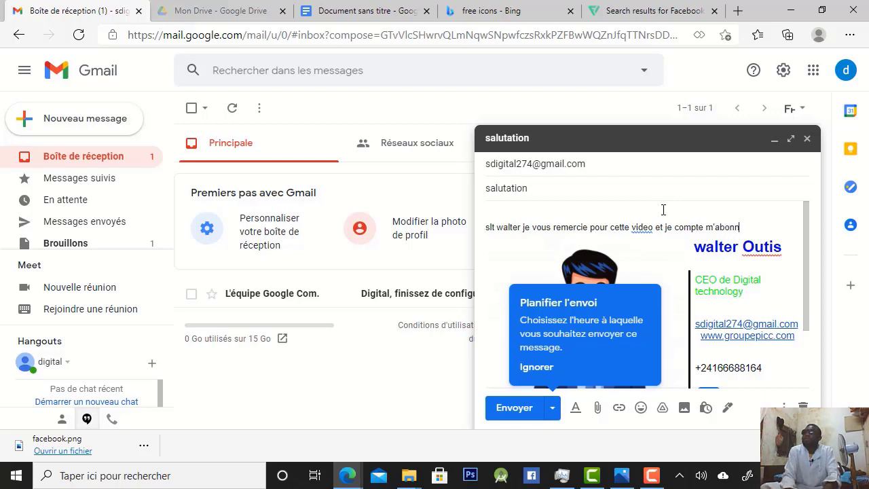
{"action": "type", "text": "er"}
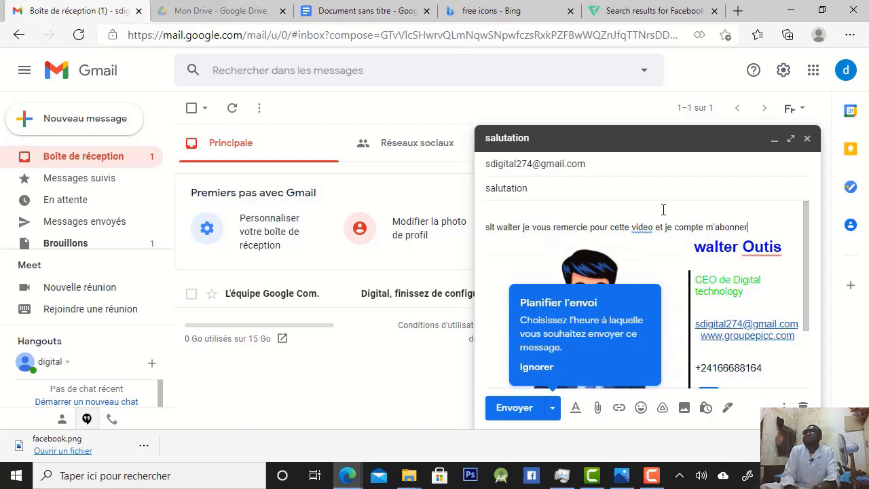
{"action": "type", "text": " to"}
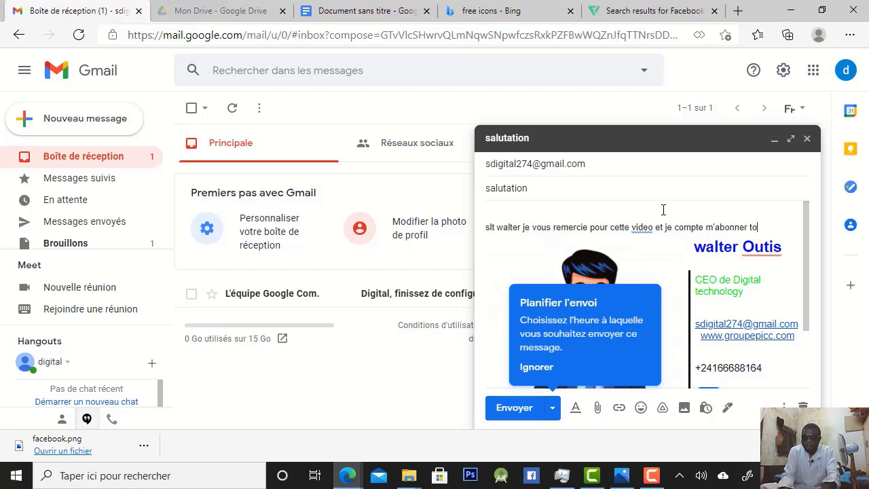
{"action": "type", "text": "utr "}
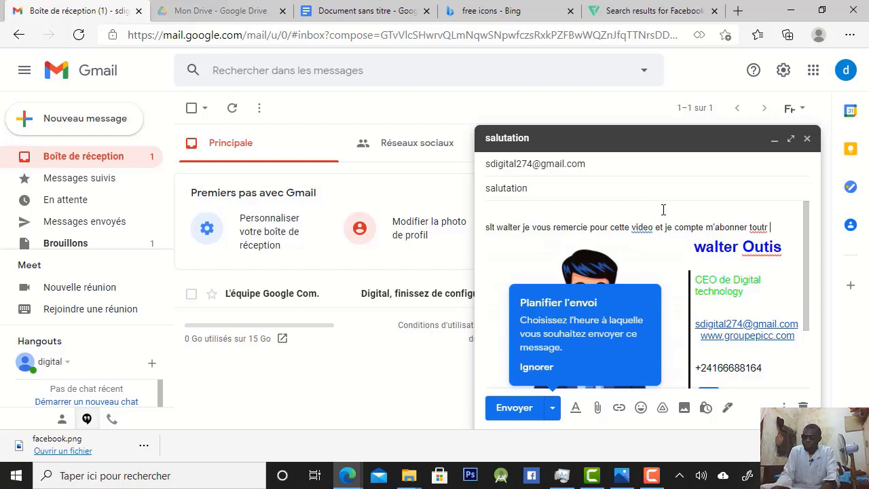
{"action": "type", "text": "e"}
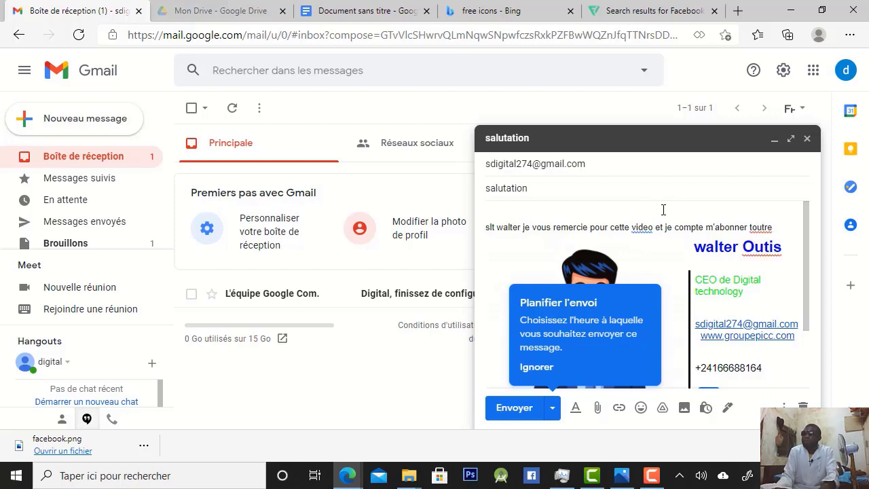
{"action": "key", "text": "BackSpace"}
{"action": "key", "text": "BackSpace"}
{"action": "key", "text": "BackSpace"}
{"action": "type", "text": "e"}
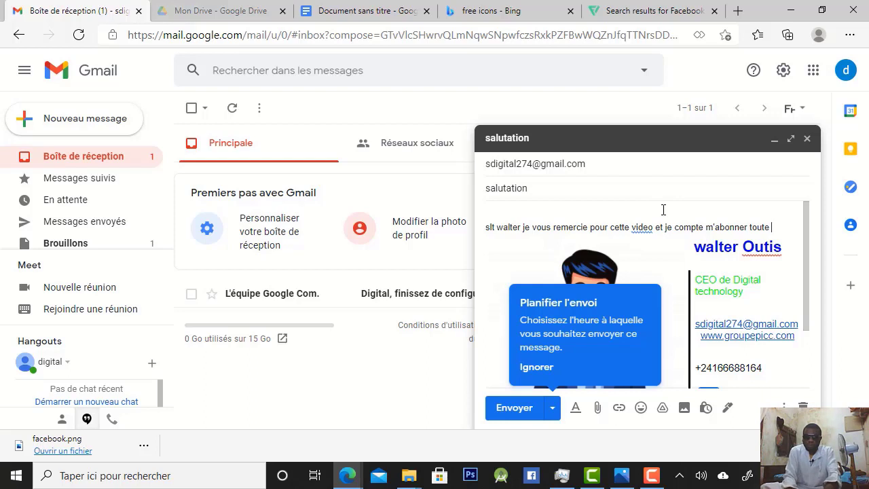
{"action": "type", "text": " de"}
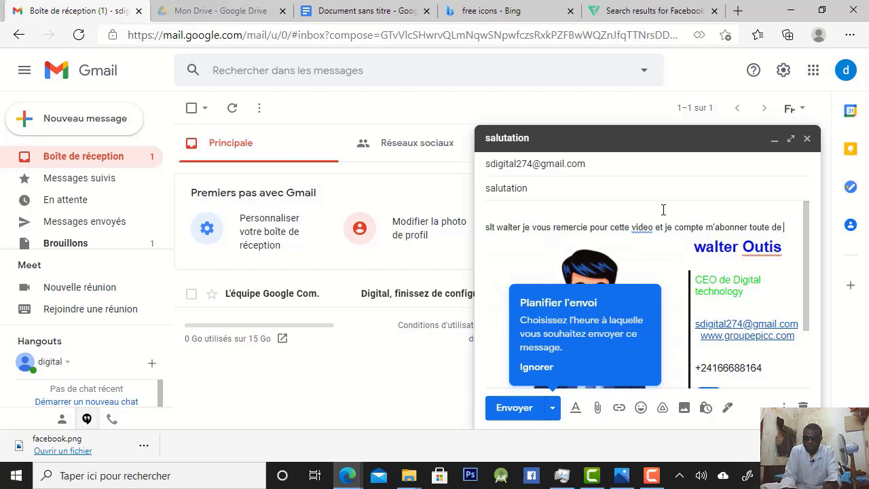
{"action": "type", "text": " suite"}
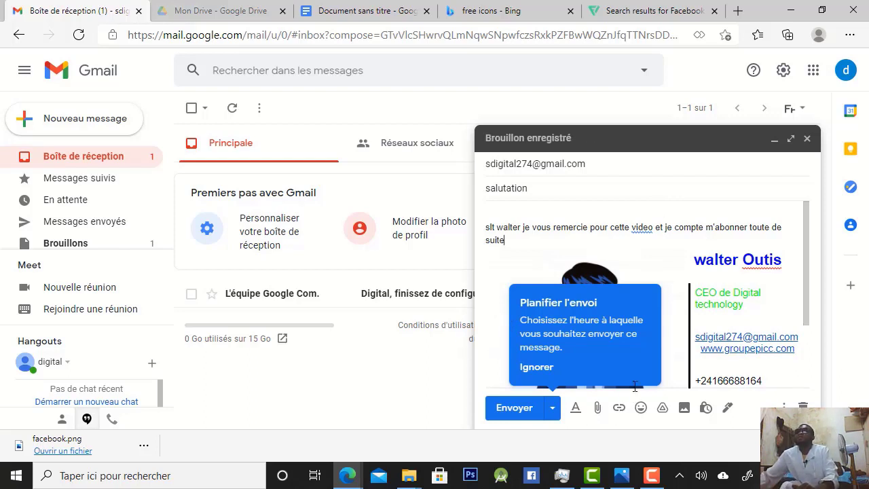
Dismiss the send-scheduling tip, send the message from the full-screen compose view, and open the received "salutation" message in the inbox
{"action": "left_click", "coordinate": [536, 367]}
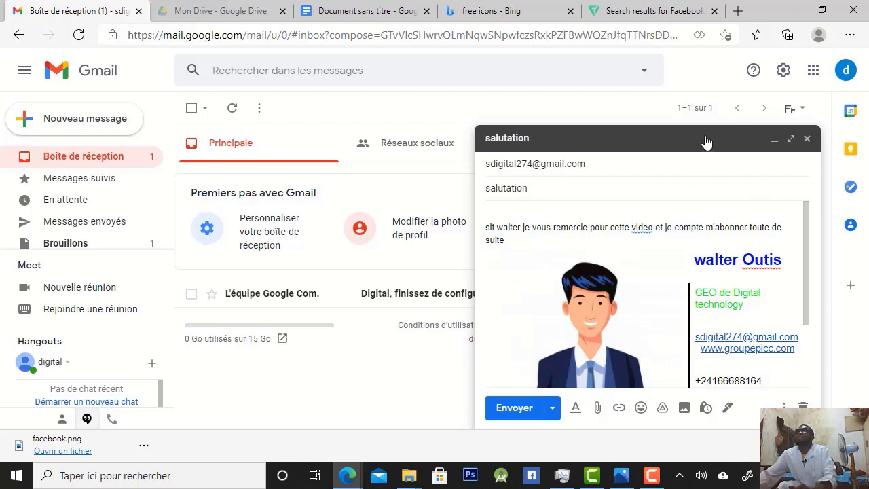
{"action": "left_click", "coordinate": [790, 138]}
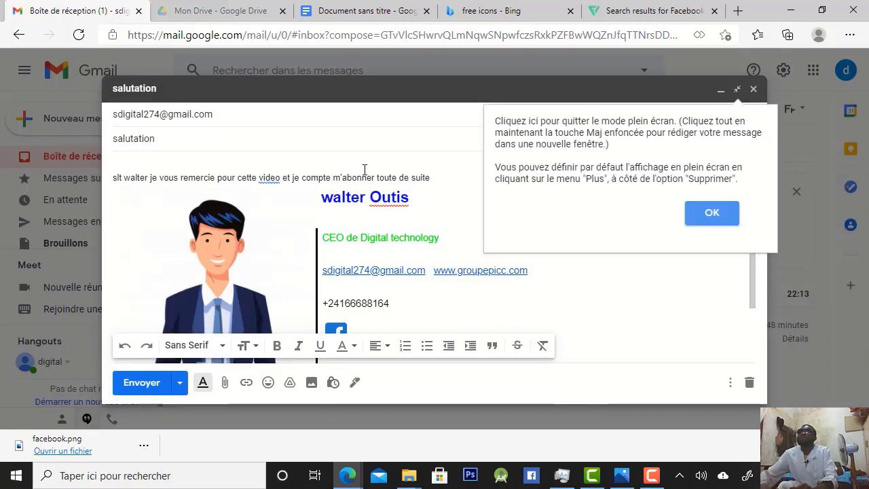
{"action": "left_click", "coordinate": [139, 383]}
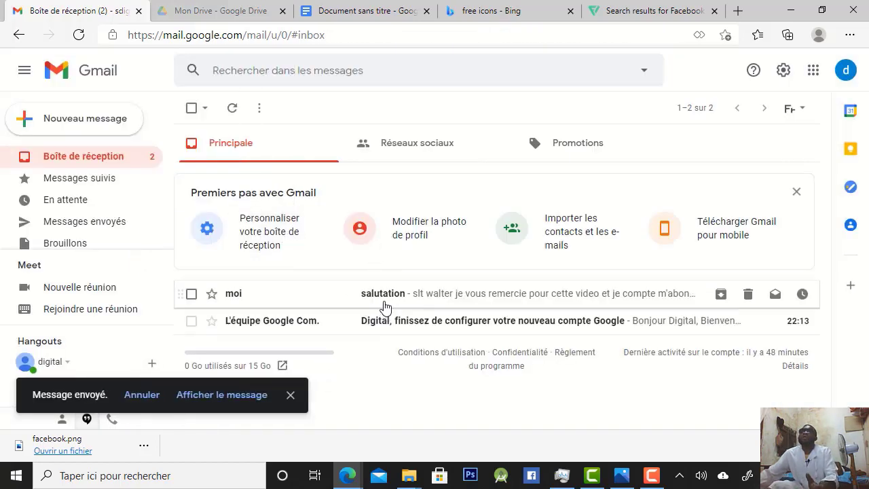
{"action": "left_click", "coordinate": [419, 300]}
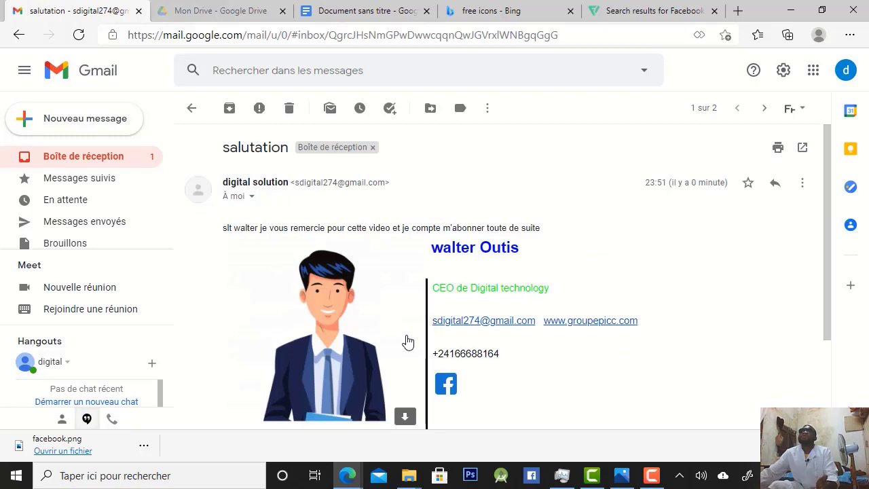
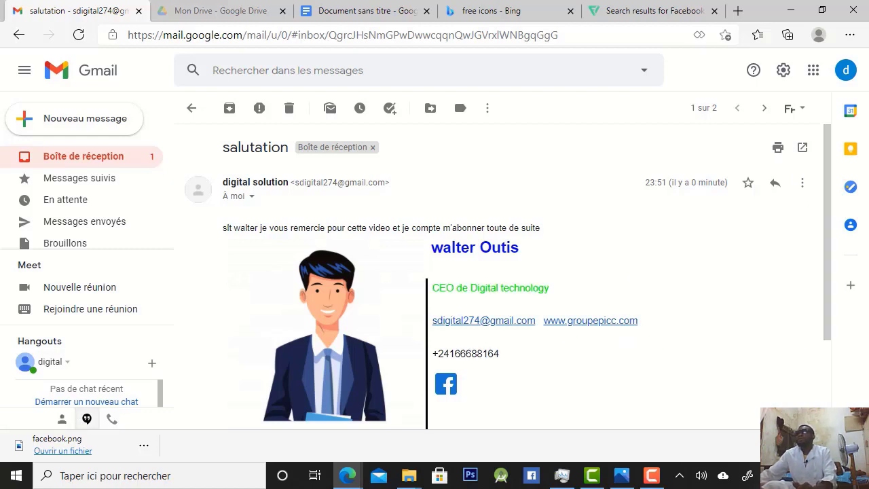
Examine the signature in the received "salutation" message down to the reply options
{"action": "left_click", "coordinate": [685, 435]}
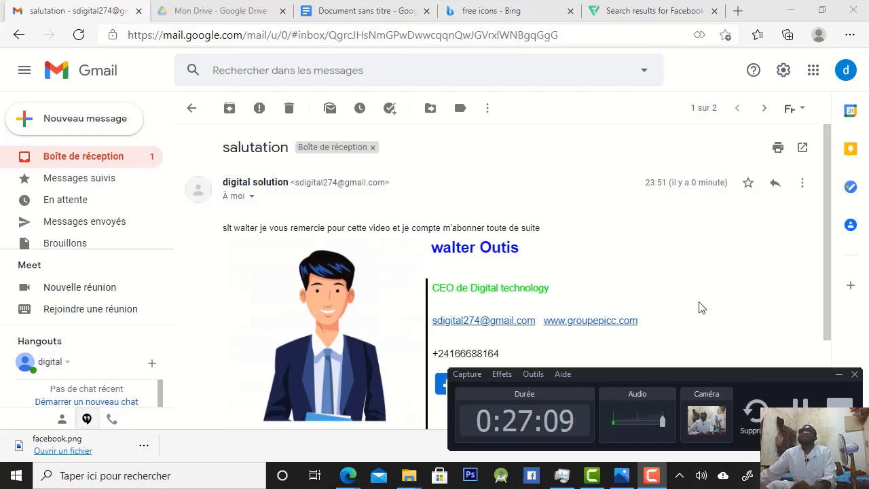
{"action": "mouse_move", "coordinate": [318, 317]}
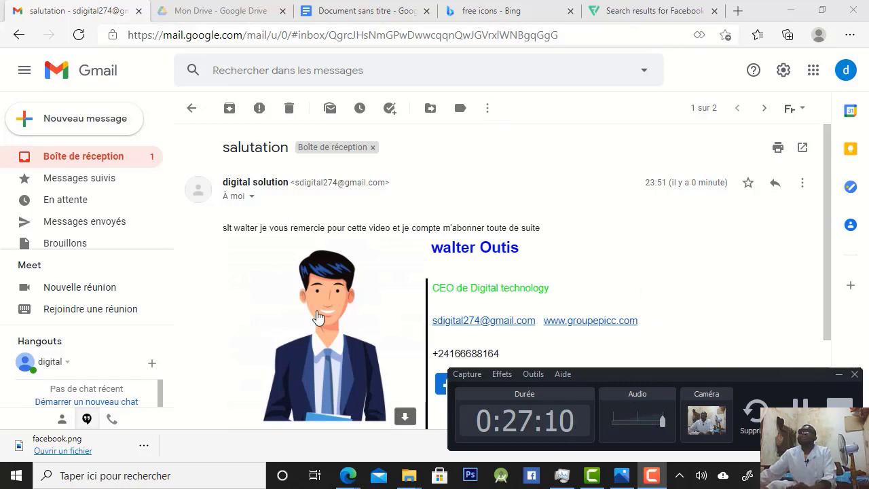
{"action": "left_click", "coordinate": [840, 376]}
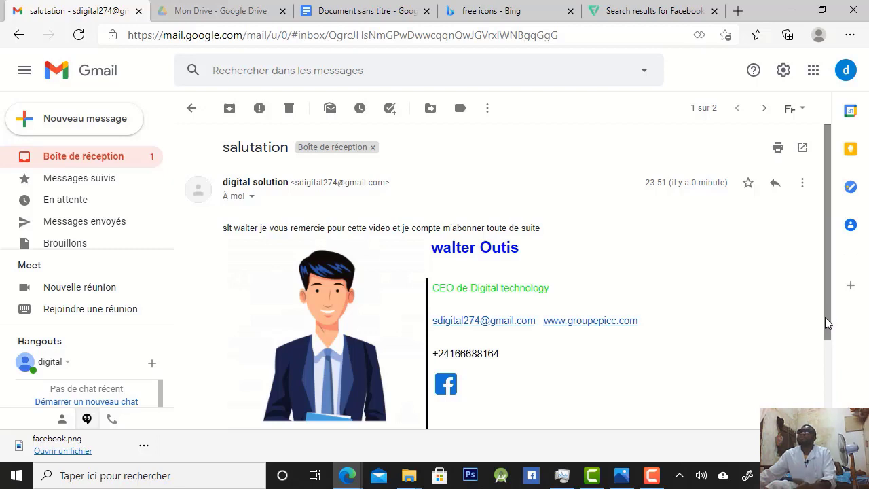
{"action": "mouse_move", "coordinate": [824, 318]}
{"action": "left_mouse_down"}
{"action": "mouse_move", "coordinate": [832, 406]}
{"action": "mouse_move", "coordinate": [832, 370]}
{"action": "mouse_move", "coordinate": [836, 400]}
{"action": "mouse_move", "coordinate": [830, 391]}
{"action": "left_mouse_up"}
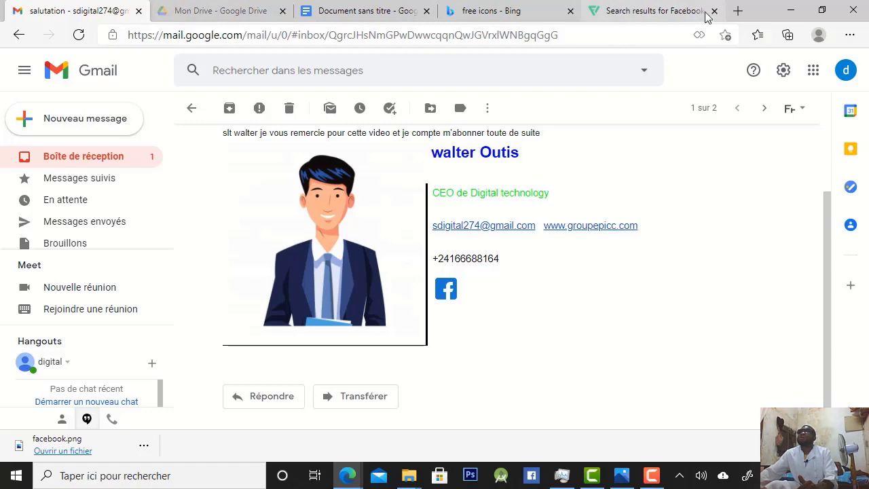
Open the Canva home page in a new browser tab
{"action": "left_click", "coordinate": [738, 11]}
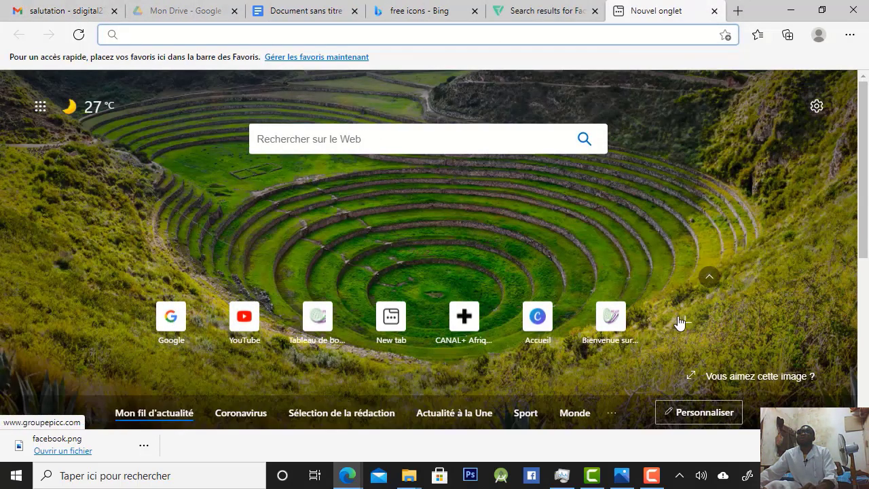
{"action": "left_click", "coordinate": [551, 324]}
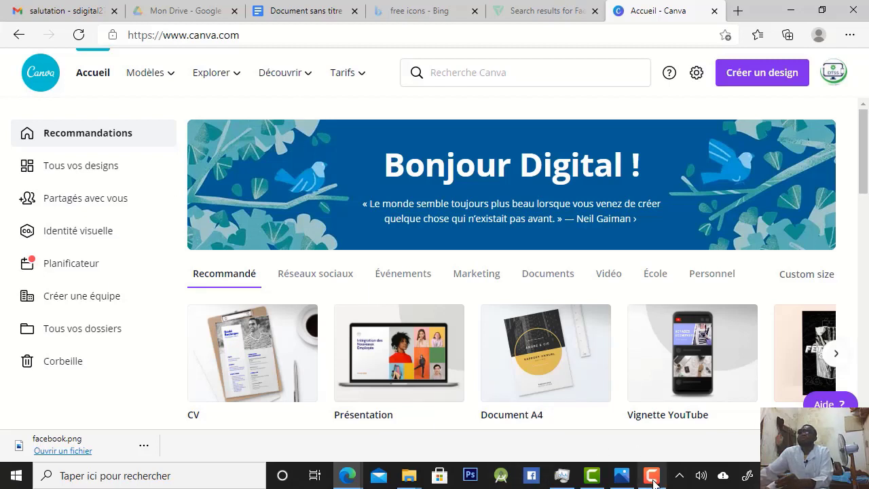
{"action": "mouse_move", "coordinate": [650, 479]}
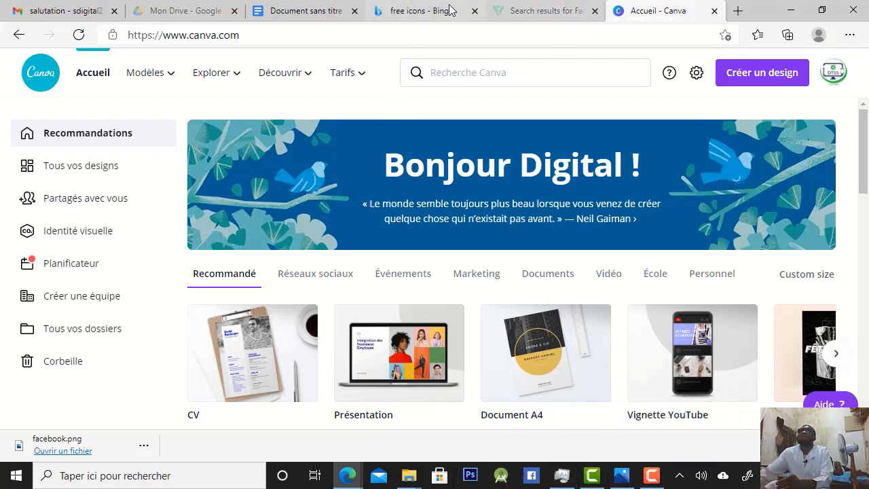
Return to the Google Docs signature document and select the Facebook icon to show its link
{"action": "left_click", "coordinate": [292, 11]}
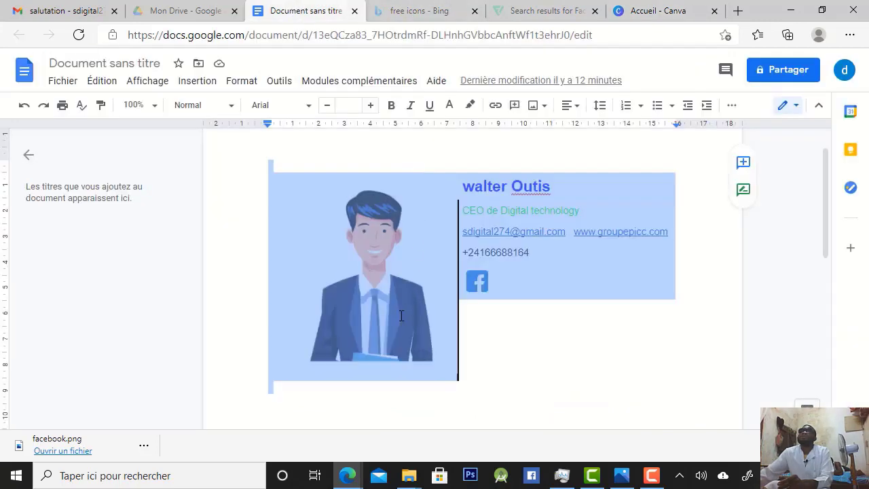
{"action": "left_click", "coordinate": [483, 345]}
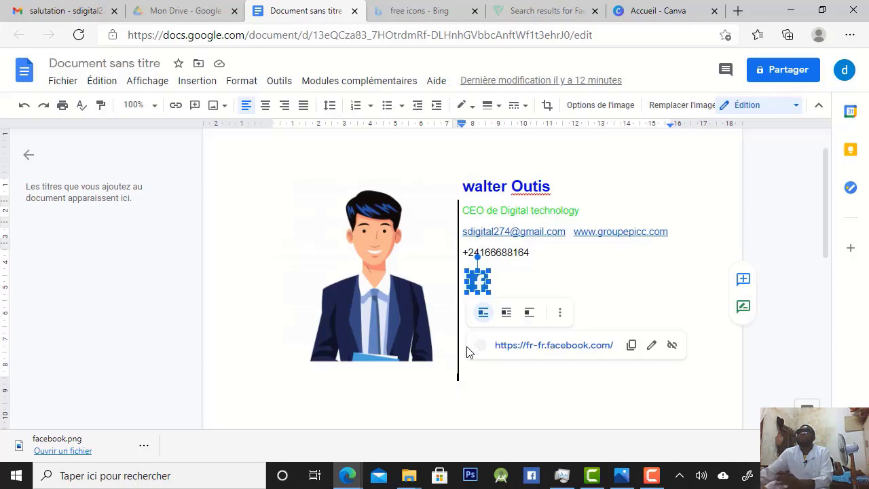